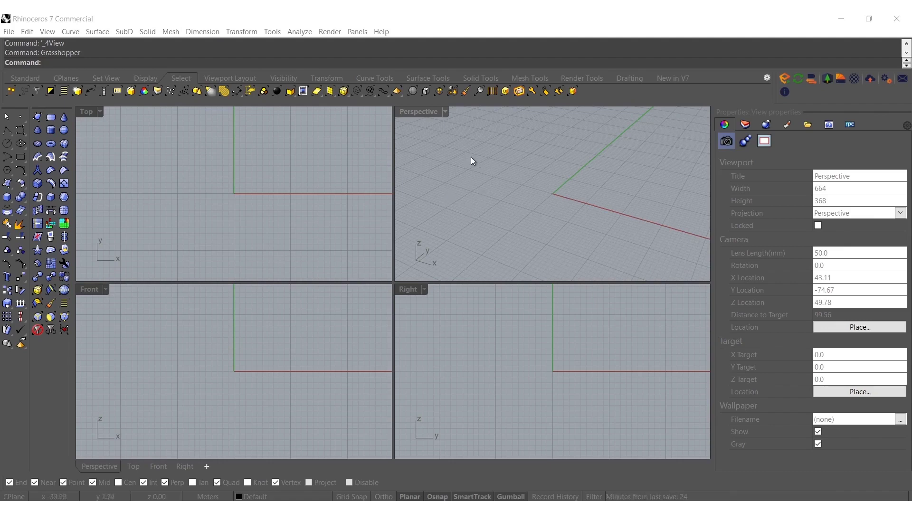
# - Maximize the Perspective viewport and open Grasshopper
pyautogui.doubleClick(431, 112)
pyautogui.keyDown('shift'); pyautogui.moveTo(443, 274); pyautogui.dragTo(375, 253, button='right'); pyautogui.keyUp('shift')
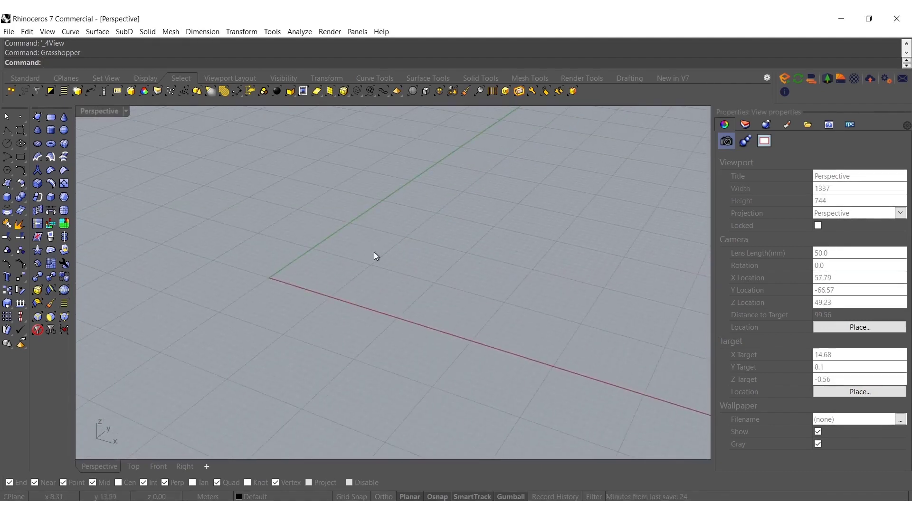
pyautogui.write('Grasshopper')
pyautogui.press('Return')
# - Add a Polygon component to the Grasshopper canvas
pyautogui.moveTo(543, 222); pyautogui.dragTo(582, 269, button='right')
pyautogui.doubleClick(634, 299)
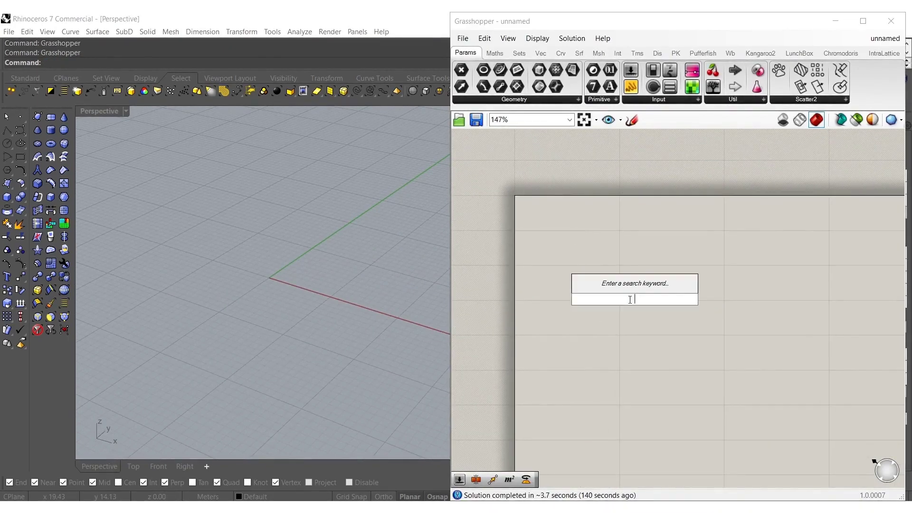
pyautogui.write('pol')
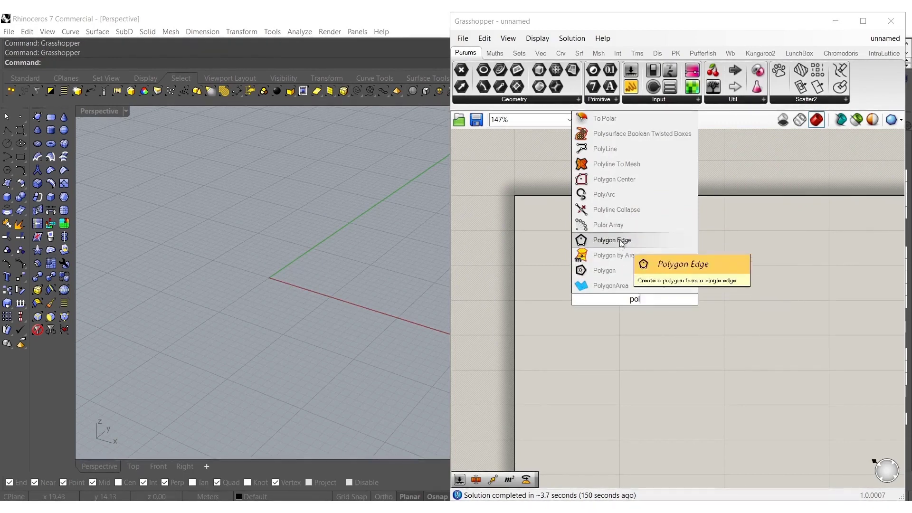
pyautogui.click(625, 271)
# - Add a number slider set to 8 and connect it to the Polygon's segments input
pyautogui.doubleClick(558, 331)
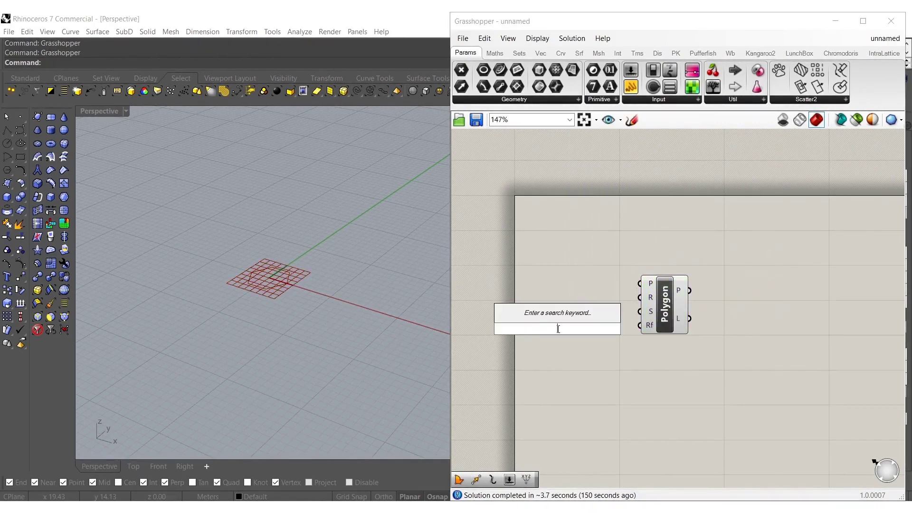
pyautogui.write('8')
pyautogui.press('Return')
pyautogui.scroll(2, 626, 322)
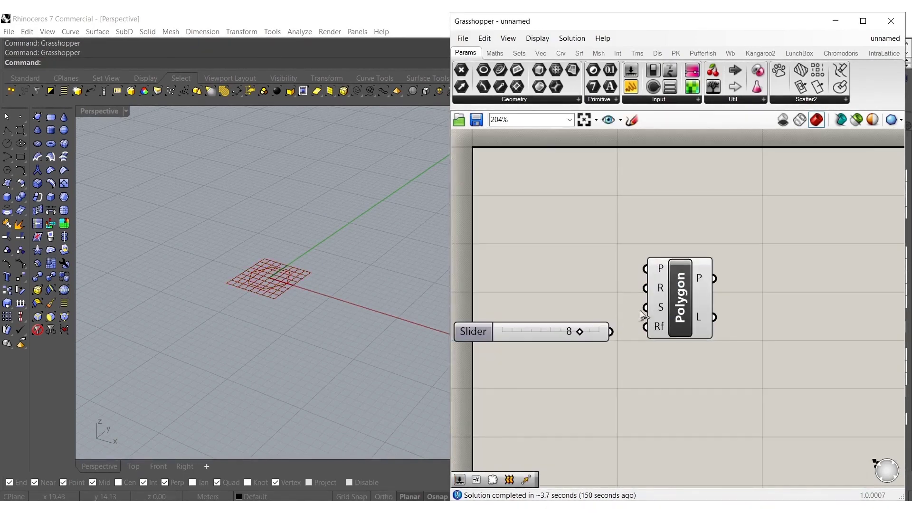
pyautogui.moveTo(558, 332); pyautogui.dragTo(551, 309)
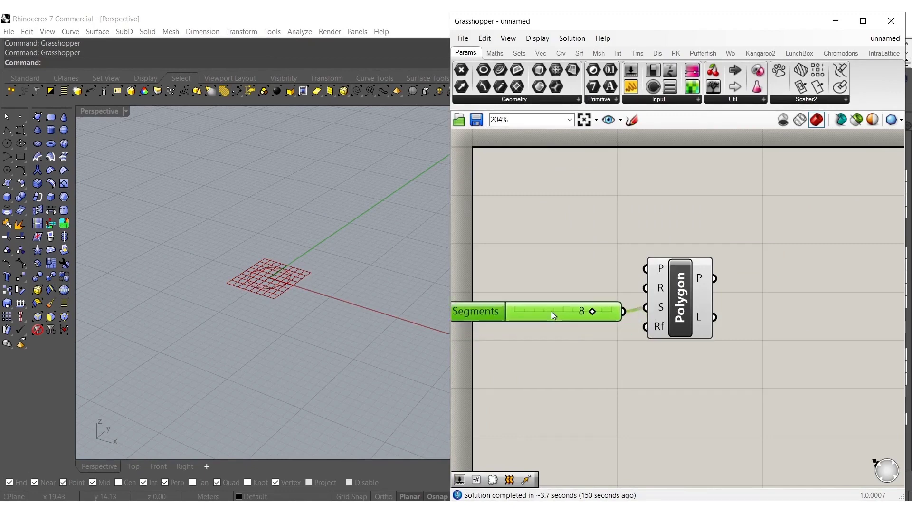
# - Add a number slider set to 15.000 and connect it to the Polygon's radius input
pyautogui.doubleClick(540, 267)
pyautogui.write('15')
pyautogui.press('Return')
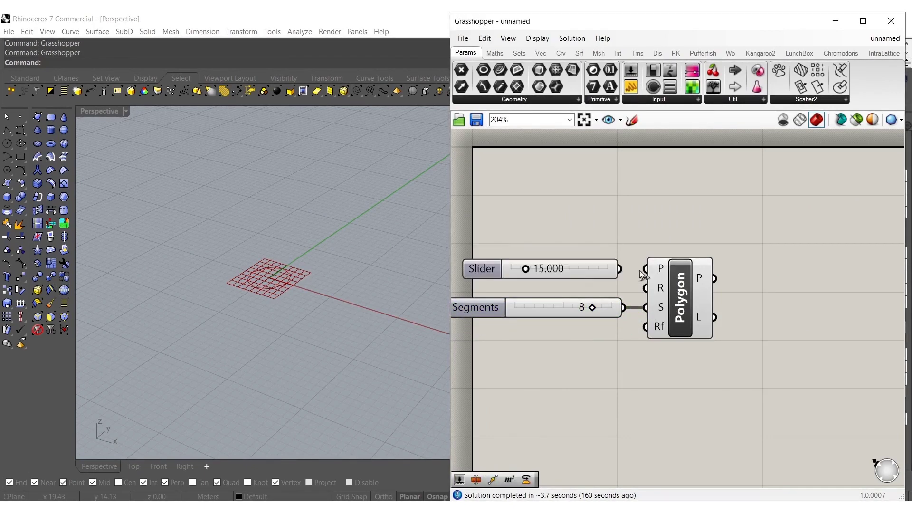
pyautogui.moveTo(646, 289); pyautogui.dragTo(558, 280)
# - Add a Move component after the Polygon and feed the polygon output into its geometry input
pyautogui.moveTo(802, 317); pyautogui.dragTo(690, 324, button='right')
pyautogui.doubleClick(686, 323)
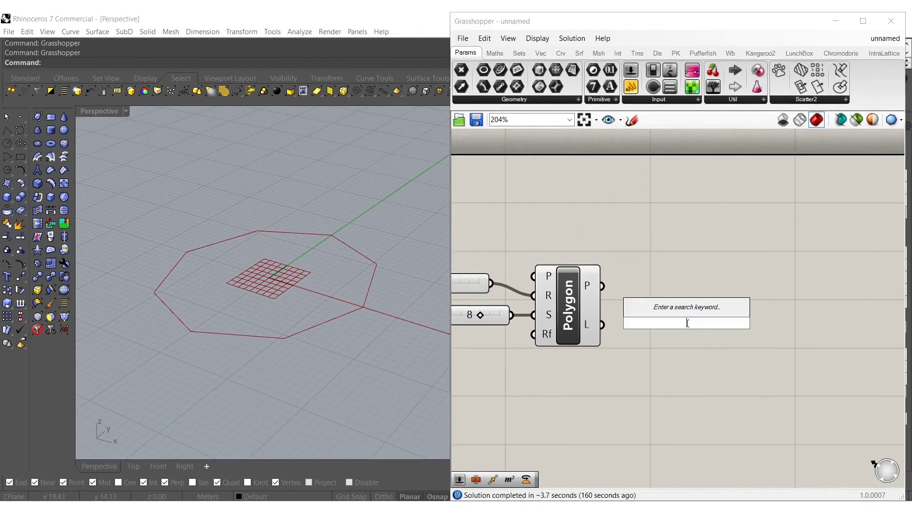
pyautogui.write('move')
pyautogui.click(682, 306)
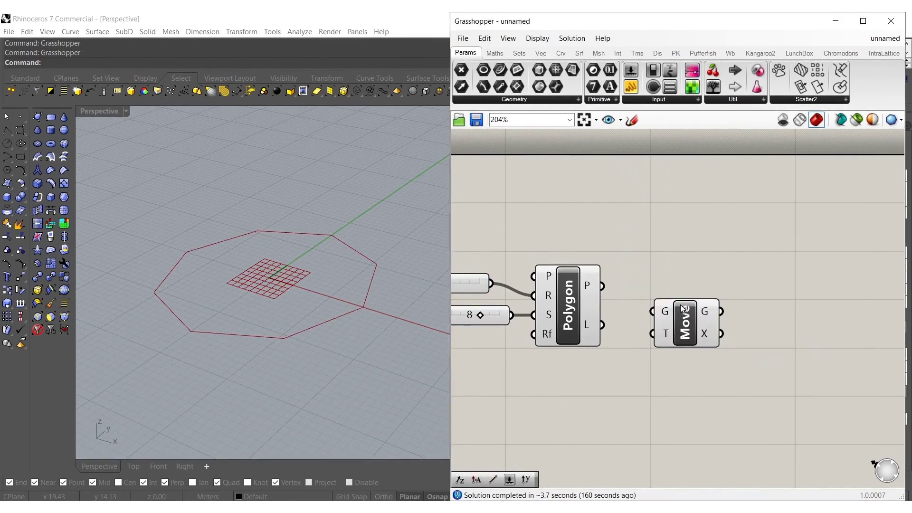
pyautogui.moveTo(653, 312); pyautogui.dragTo(602, 286)
pyautogui.moveTo(685, 327); pyautogui.dragTo(733, 320)
pyautogui.click(665, 380)
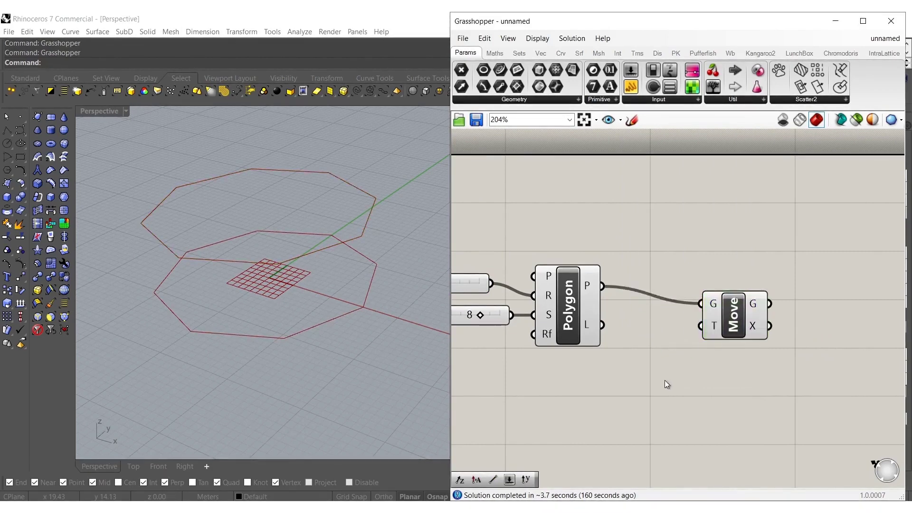
# - Add a Unit Z vector component and connect it to the Move component's translation input
pyautogui.doubleClick(665, 380)
pyautogui.write('z')
pyautogui.click(642, 363)
pyautogui.moveTo(696, 380); pyautogui.dragTo(700, 325)
# - Add a Series component and connect its output to the Unit Z factor input
pyautogui.moveTo(636, 364); pyautogui.dragTo(749, 350, button='right')
pyautogui.doubleClick(632, 401)
pyautogui.write('ser')
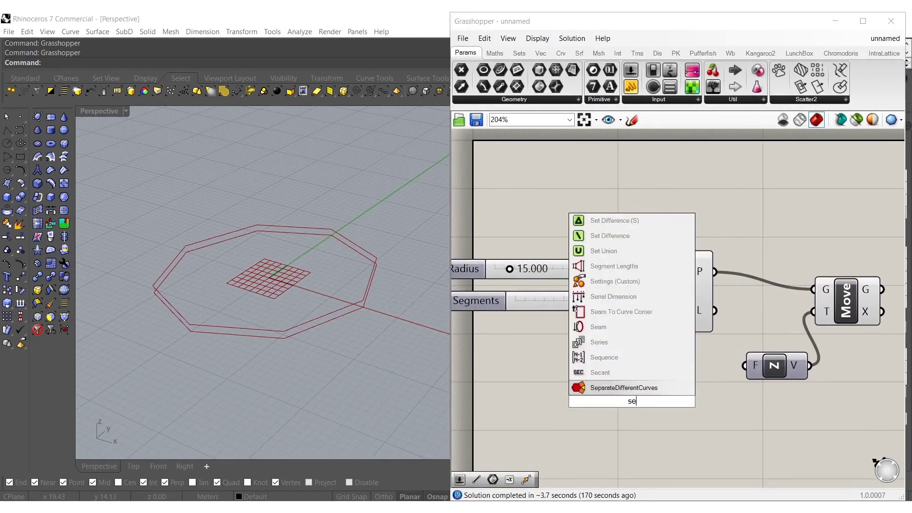
pyautogui.click(629, 387)
pyautogui.moveTo(664, 402); pyautogui.dragTo(745, 366)
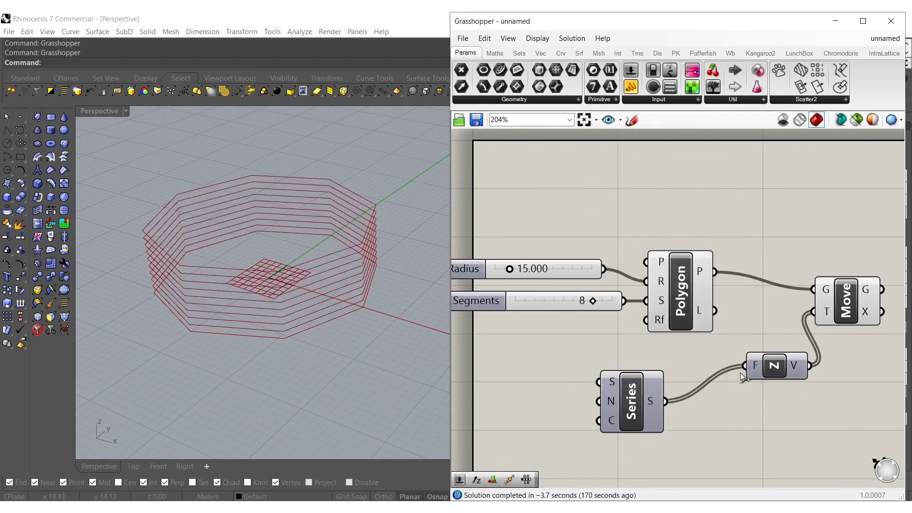
# - Add a number slider set to 15 and connect it to the Series count input
pyautogui.moveTo(577, 419); pyautogui.dragTo(664, 399, button='right')
pyautogui.doubleClick(588, 411)
pyautogui.write('15')
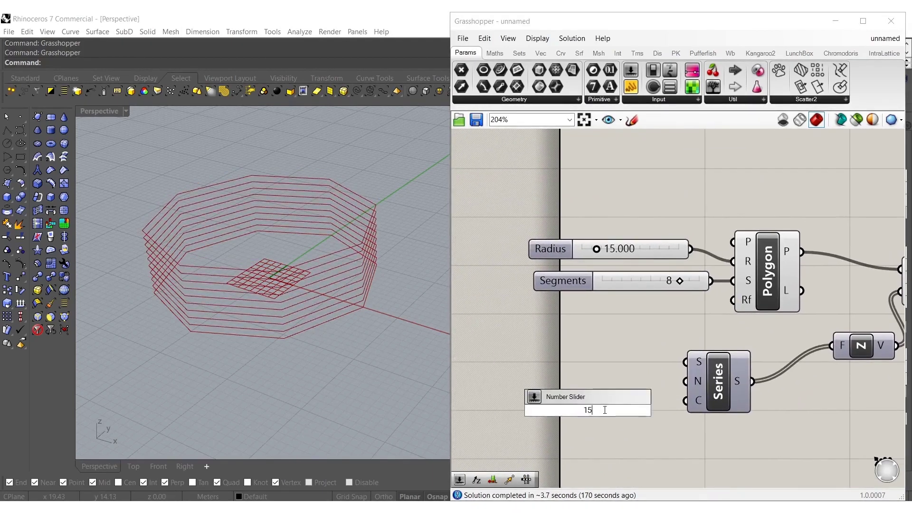
pyautogui.press('Return')
pyautogui.moveTo(684, 400); pyautogui.dragTo(662, 409)
# - Add a number slider set to 5.000 and connect it to the Series step input
pyautogui.doubleClick(584, 379)
pyautogui.write('5')
pyautogui.press('Return')
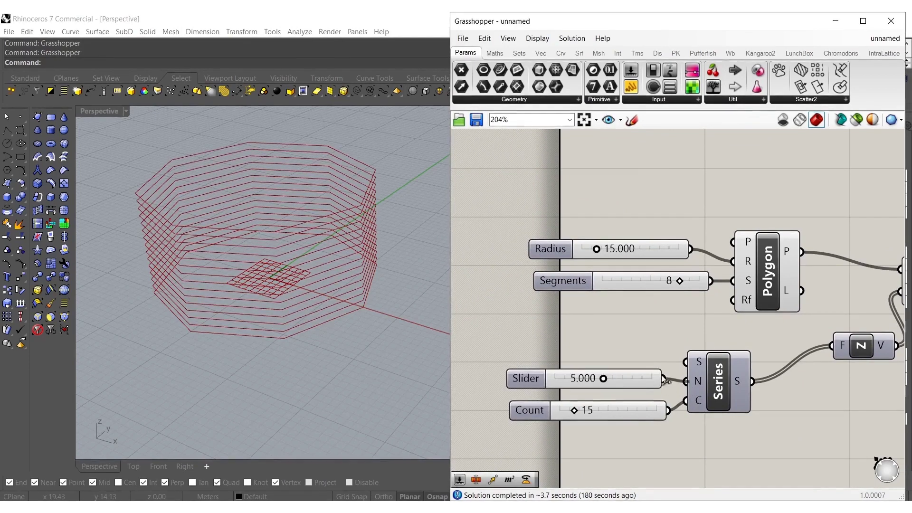
pyautogui.moveTo(664, 378); pyautogui.dragTo(685, 380)
# - Add a Rotate component after Move and connect the moved geometry to its geometry input
pyautogui.scroll(-3, 261, 263)
pyautogui.moveTo(261, 263); pyautogui.dragTo(327, 282, button='right')
pyautogui.moveTo(824, 387); pyautogui.dragTo(675, 393, button='right')
pyautogui.moveTo(850, 389); pyautogui.dragTo(710, 394, button='right')
pyautogui.doubleClick(757, 321)
pyautogui.write('ro')
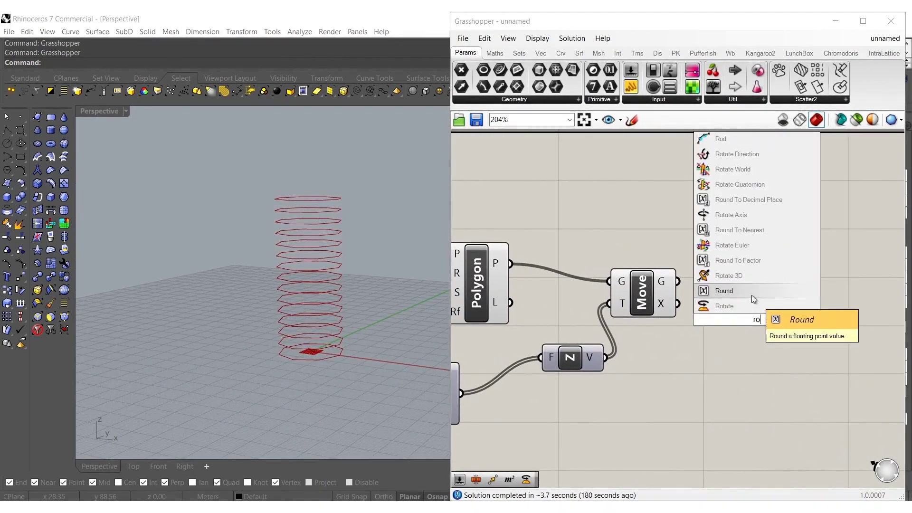
pyautogui.click(739, 305)
pyautogui.moveTo(732, 302); pyautogui.dragTo(677, 281)
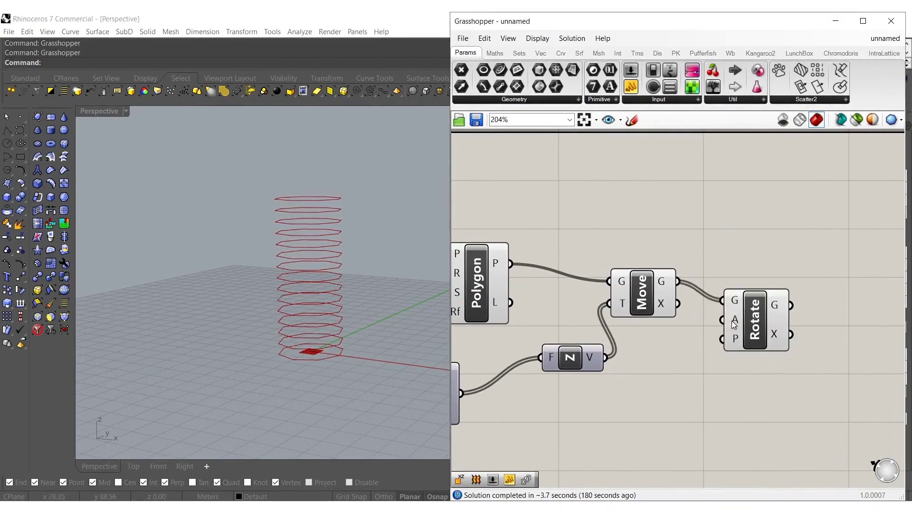
# - Switch the Rotate component's angle input to degrees and shift the component away from Move
pyautogui.rightClick(734, 321)
pyautogui.click(756, 386)
pyautogui.moveTo(753, 344); pyautogui.dragTo(803, 335)
# - Add a second Series component and connect its output to the Rotate angle input
pyautogui.doubleClick(706, 383)
pyautogui.write('series')
pyautogui.click(688, 369)
pyautogui.moveTo(738, 383); pyautogui.dragTo(775, 310)
# - Add a number slider set to 15 beside the second Series component
pyautogui.moveTo(678, 393); pyautogui.dragTo(859, 302, button='right')
pyautogui.moveTo(787, 329); pyautogui.dragTo(676, 368, button='right')
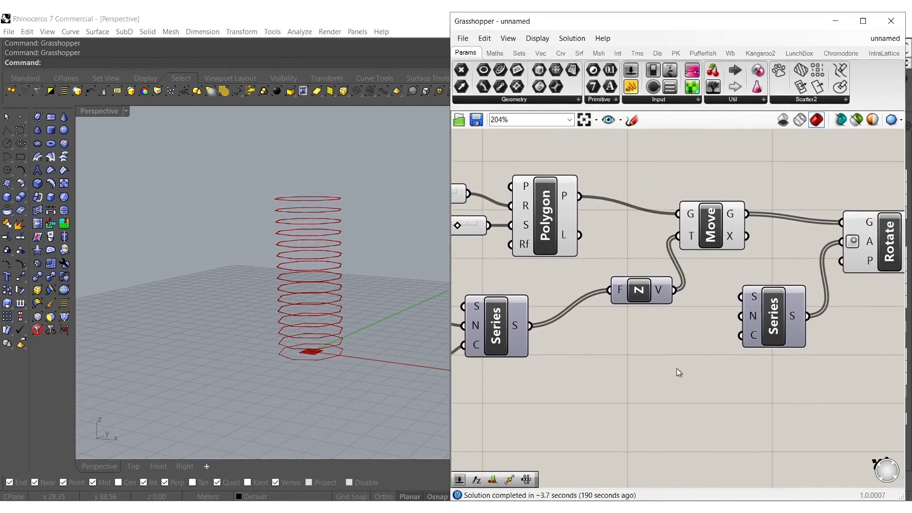
pyautogui.doubleClick(676, 369)
pyautogui.write('15')
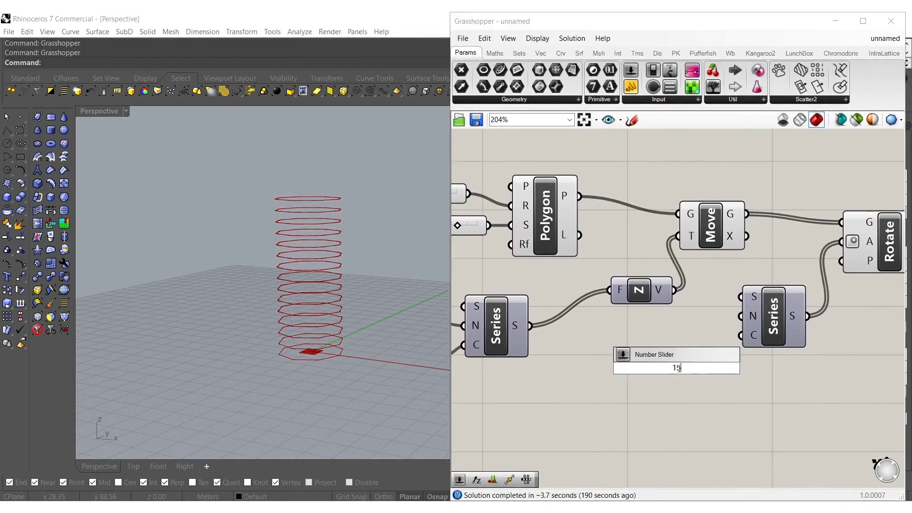
pyautogui.press('Return')
# - Add a 55.000 slider as the second Series' step and connect the unused slider as its count, set to 5
pyautogui.doubleClick(675, 338)
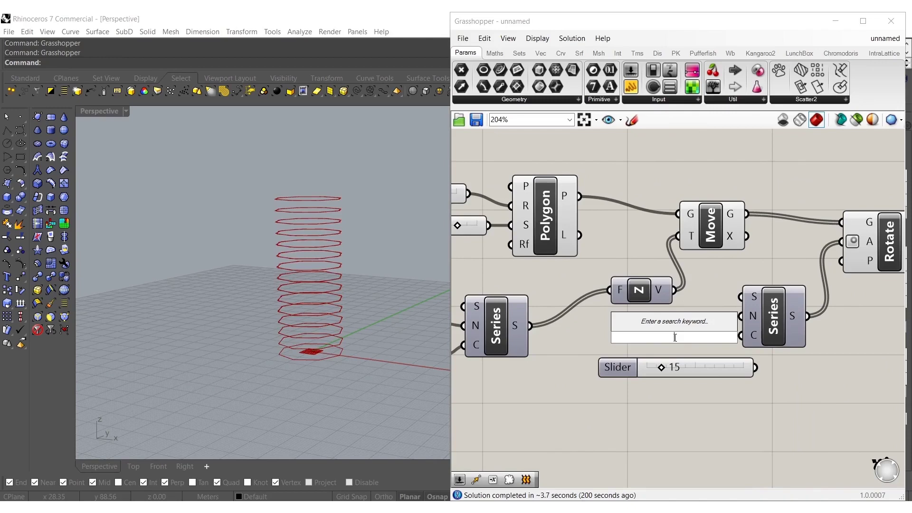
pyautogui.write('55.000')
pyautogui.press('Return')
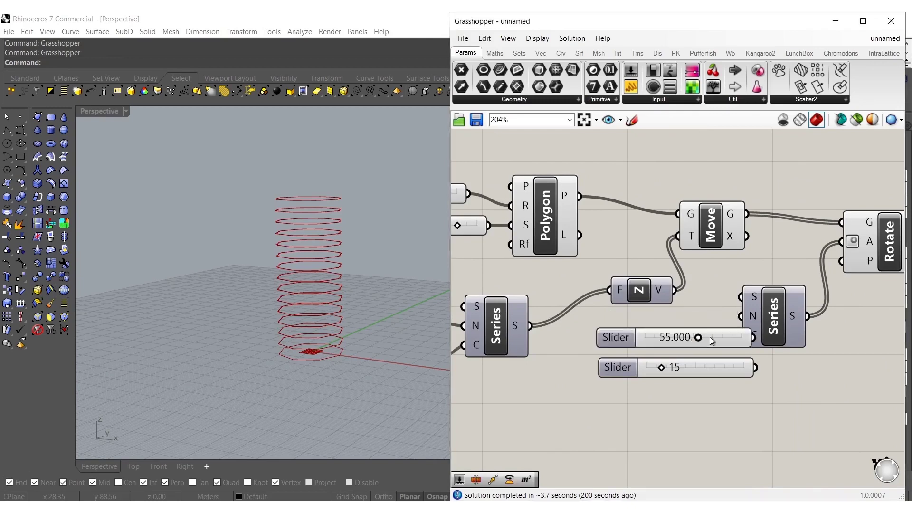
pyautogui.moveTo(717, 341); pyautogui.dragTo(654, 340)
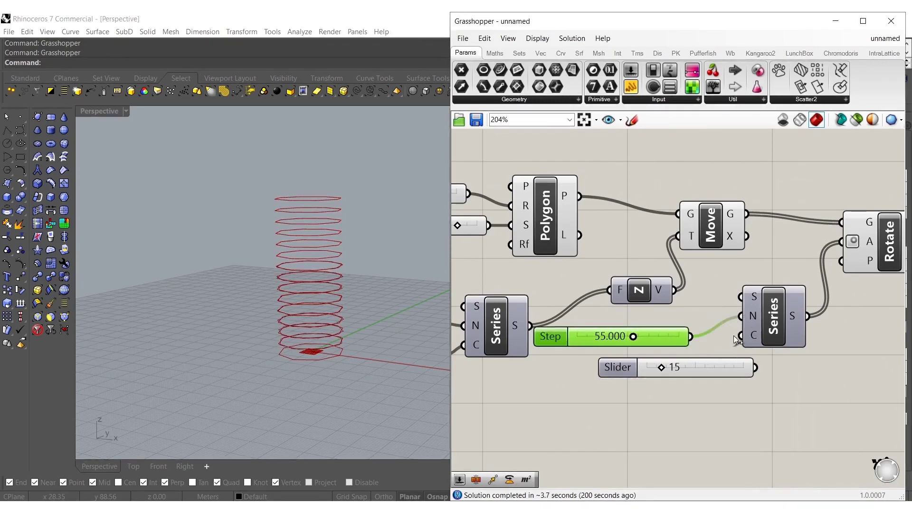
pyautogui.moveTo(759, 370); pyautogui.dragTo(756, 368)
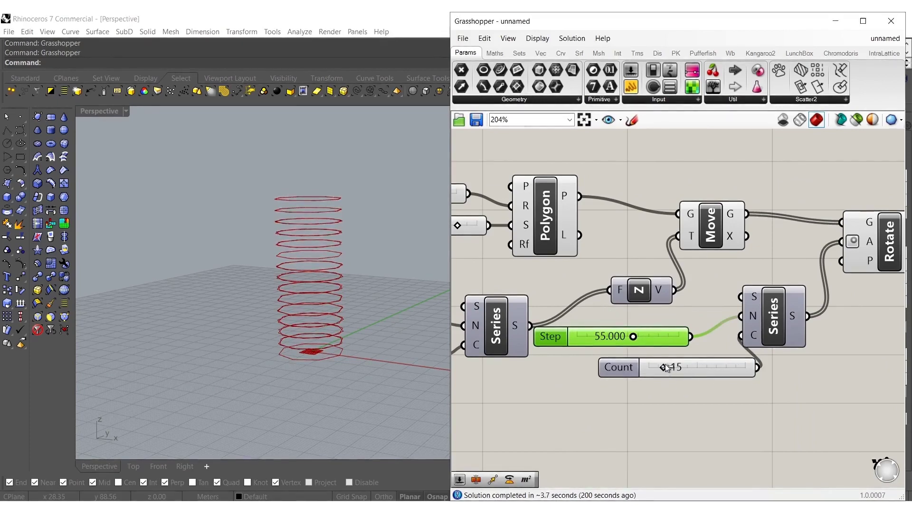
pyautogui.moveTo(661, 367); pyautogui.dragTo(651, 366)
# - Add a Loft component after Rotate and connect the rotated polygons to its curves input
pyautogui.moveTo(862, 308); pyautogui.dragTo(619, 348, button='right')
pyautogui.doubleClick(731, 310)
pyautogui.write('loft')
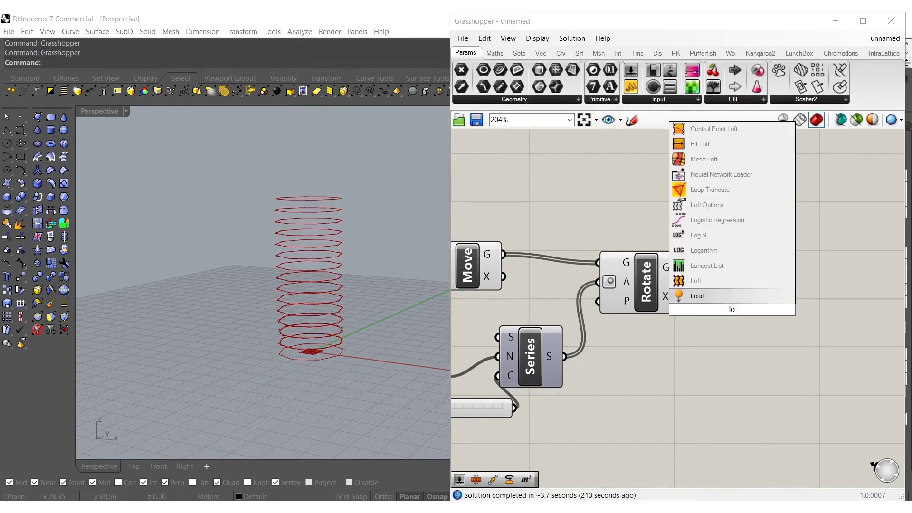
pyautogui.click(707, 299)
pyautogui.moveTo(710, 291); pyautogui.dragTo(682, 268)
pyautogui.click(739, 300)
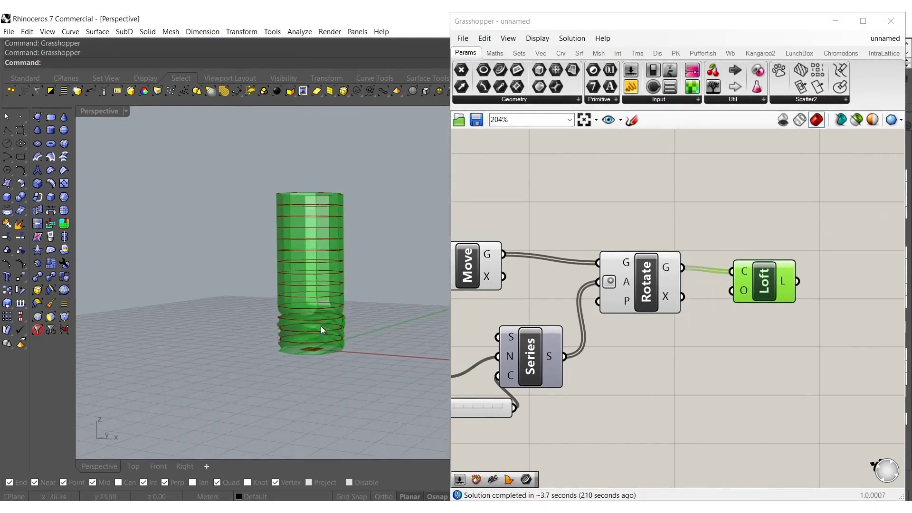
# - Set the rotation Series' count to 11 and its step to 11.035
pyautogui.scroll(3, 321, 326)
pyautogui.moveTo(489, 350); pyautogui.dragTo(672, 312, button='right')
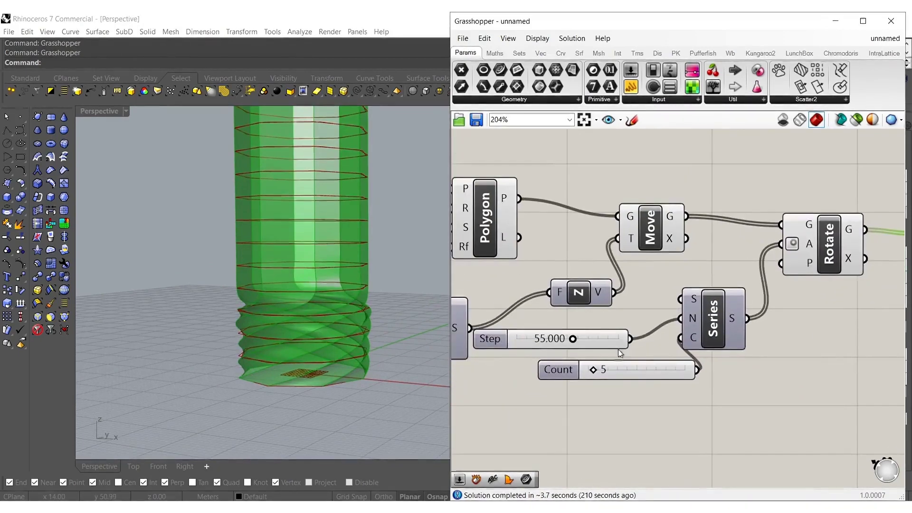
pyautogui.scroll(3, 612, 357)
pyautogui.moveTo(575, 379)
pyautogui.mouseDown()
pyautogui.moveTo(602, 378)
pyautogui.moveTo(588, 379)
pyautogui.mouseUp()
pyautogui.moveTo(537, 318); pyautogui.dragTo(454, 319)
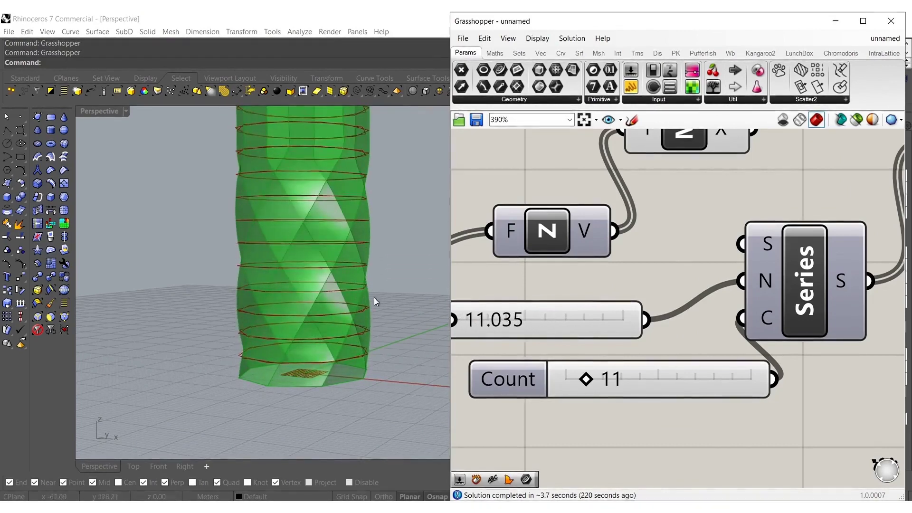
# - Set the rotation Series' count to 8 and its step to 14.699
pyautogui.scroll(-3, 325, 302)
pyautogui.moveTo(584, 380)
pyautogui.mouseDown()
pyautogui.moveTo(593, 380)
pyautogui.moveTo(579, 381)
pyautogui.mouseUp()
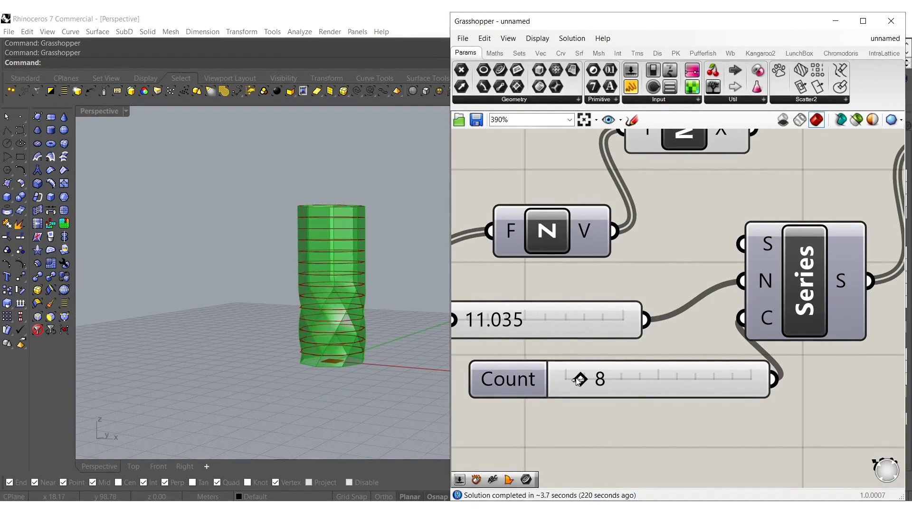
pyautogui.moveTo(461, 327); pyautogui.dragTo(555, 331, button='right')
pyautogui.moveTo(546, 327); pyautogui.dragTo(554, 327)
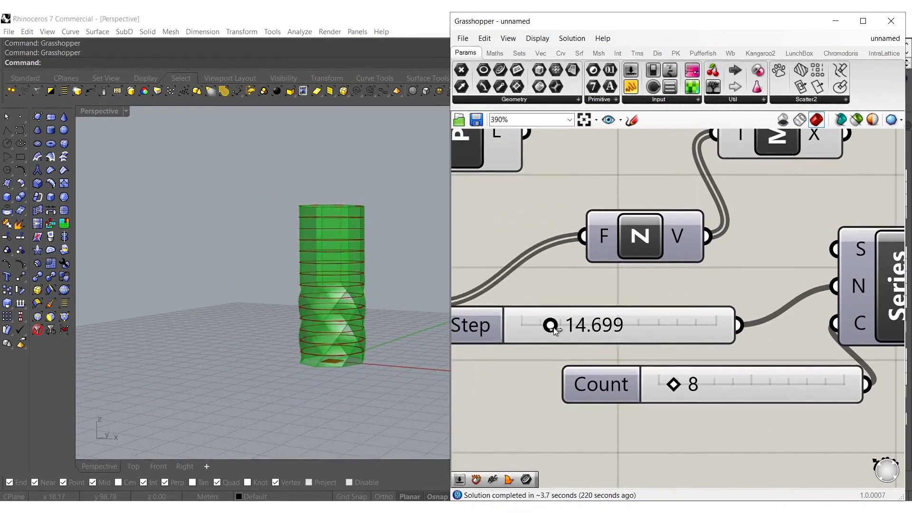
# - Turn off the preview of all components except the Loft
pyautogui.scroll(-8, 572, 298)
pyautogui.moveTo(677, 338); pyautogui.dragTo(455, 193)
pyautogui.keyDown('shift'); pyautogui.click(690, 266); pyautogui.keyUp('shift')
pyautogui.middleClick(690, 266)
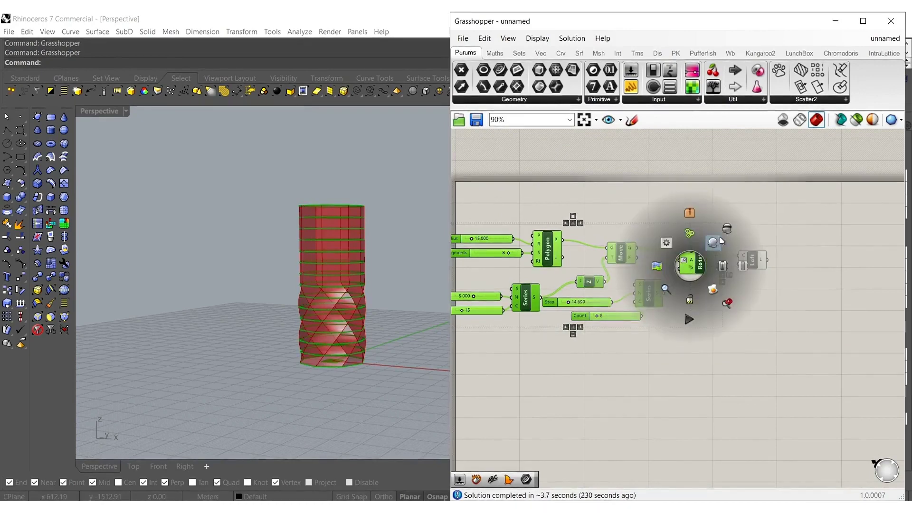
pyautogui.click(726, 229)
pyautogui.click(691, 237)
# - Add a Scale component near the Loft and connect the Rotate geometry output to its geometry input
pyautogui.scroll(4, 366, 299)
pyautogui.moveTo(365, 299); pyautogui.dragTo(414, 304, button='right')
pyautogui.moveTo(764, 299); pyautogui.dragTo(692, 321, button='right')
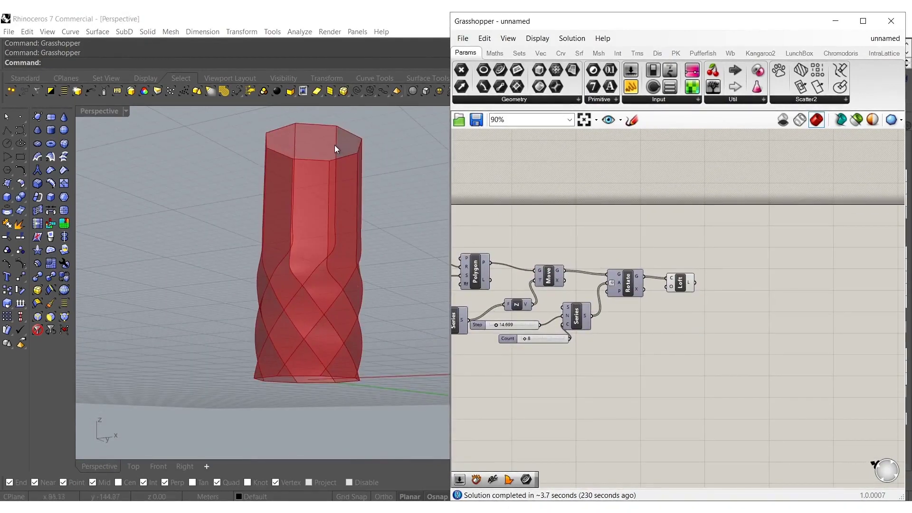
pyautogui.moveTo(335, 149); pyautogui.dragTo(331, 177, button='right')
pyautogui.doubleClick(672, 332)
pyautogui.write('Sca')
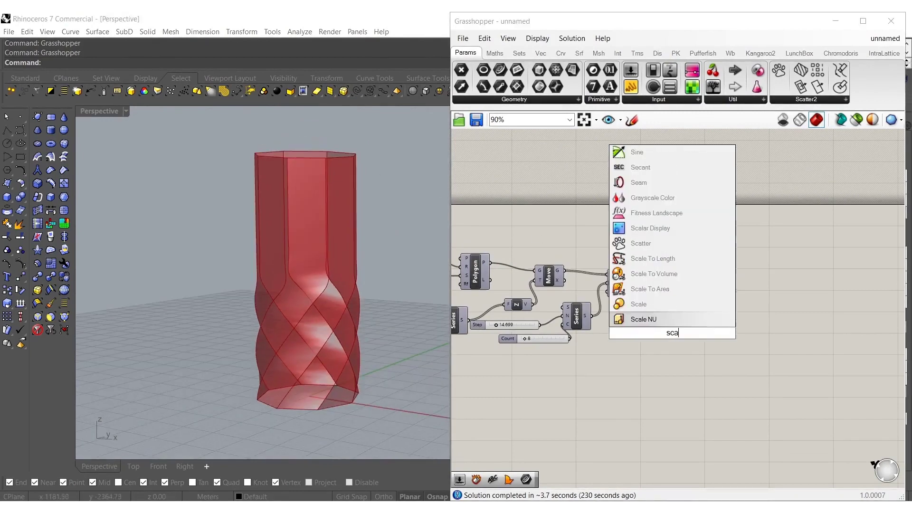
pyautogui.click(656, 302)
pyautogui.scroll(3, 660, 327)
pyautogui.moveTo(643, 256); pyautogui.dragTo(638, 254)
# - Add an Area component fed by the rotated polygons and connect its centroid output to the Scale center input
pyautogui.doubleClick(623, 328)
pyautogui.write('Area')
pyautogui.click(611, 320)
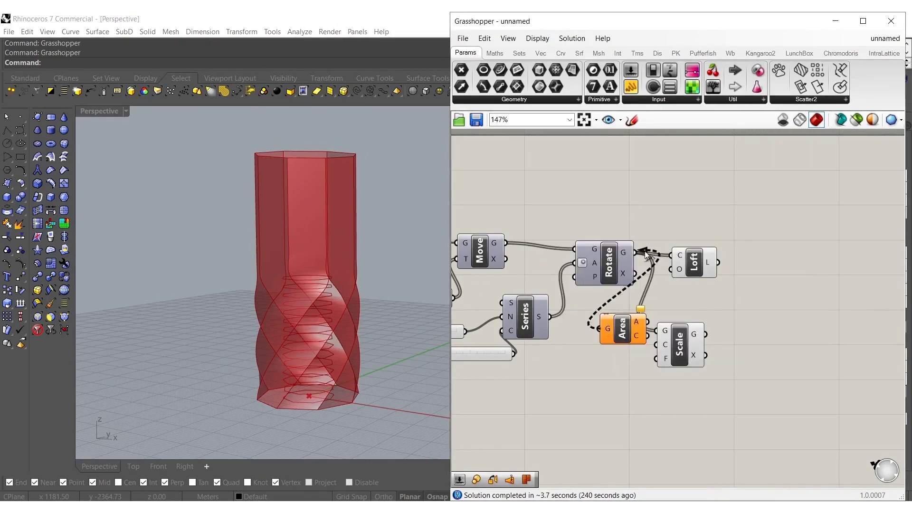
pyautogui.moveTo(646, 253); pyautogui.dragTo(636, 253)
pyautogui.moveTo(641, 346); pyautogui.dragTo(729, 320)
pyautogui.click(679, 318)
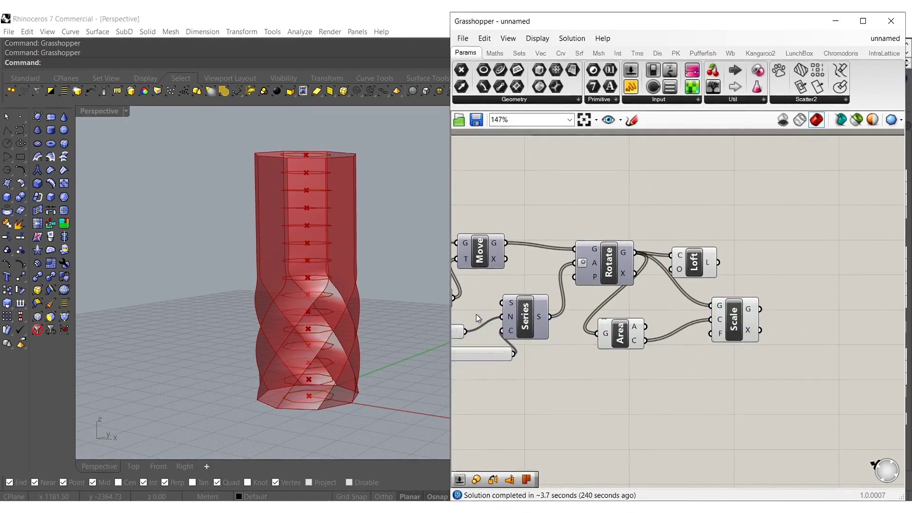
# - Duplicate the rotation Series together with its Count slider and place the copies below the Scale component
pyautogui.moveTo(526, 355); pyautogui.dragTo(446, 324)
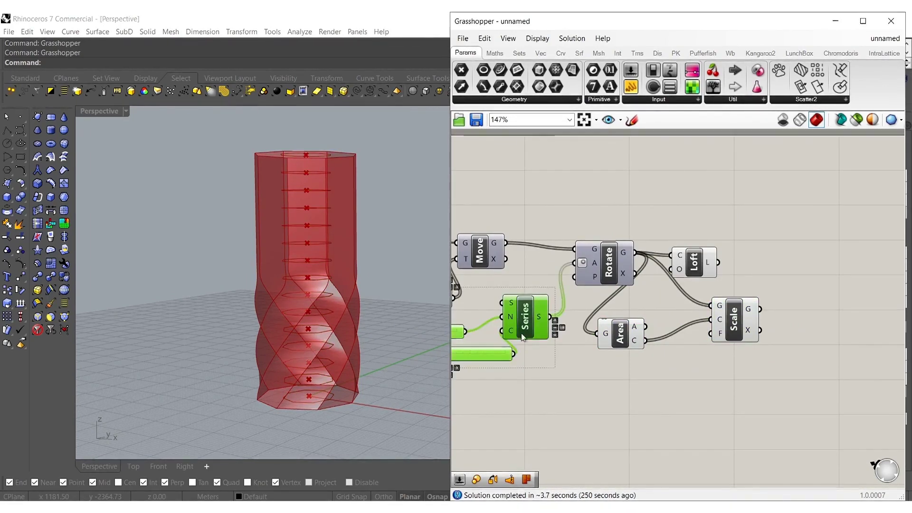
pyautogui.click(538, 387)
pyautogui.moveTo(538, 387); pyautogui.dragTo(500, 304)
pyautogui.keyDown('alt'); pyautogui.moveTo(535, 334); pyautogui.dragTo(691, 387); pyautogui.keyUp('alt')
# - Add Start and Step sliders at 1.000 for the copied Series and connect its output to the Scale factor input
pyautogui.doubleClick(603, 386)
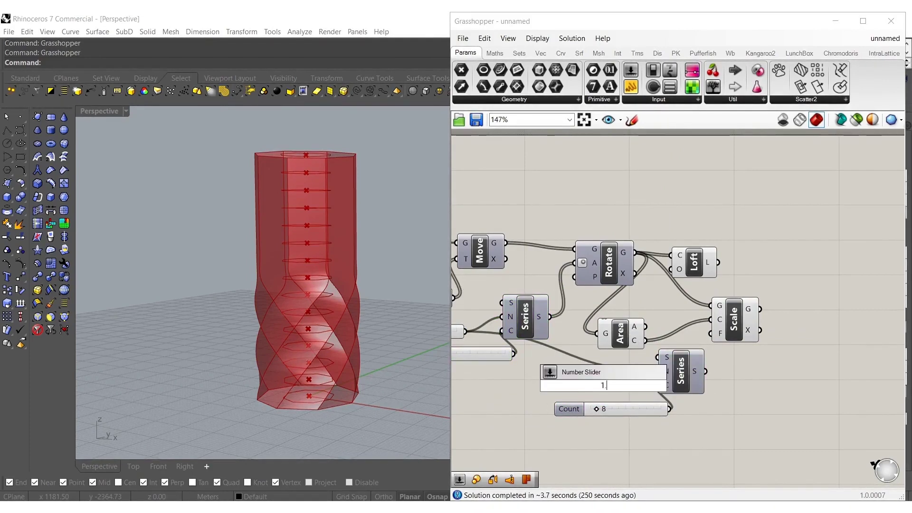
pyautogui.write('1')
pyautogui.press('Return')
pyautogui.moveTo(658, 371); pyautogui.dragTo(603, 368)
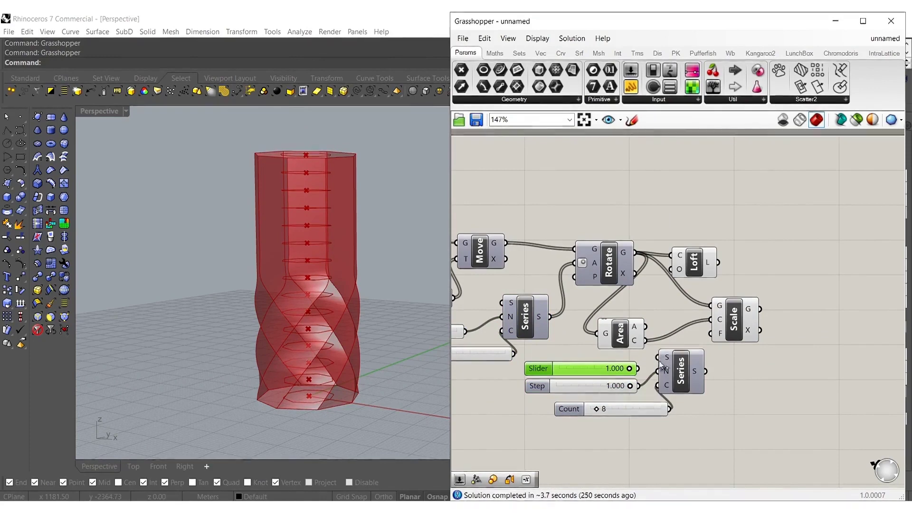
pyautogui.moveTo(658, 357); pyautogui.dragTo(629, 368)
pyautogui.moveTo(706, 371); pyautogui.dragTo(710, 333)
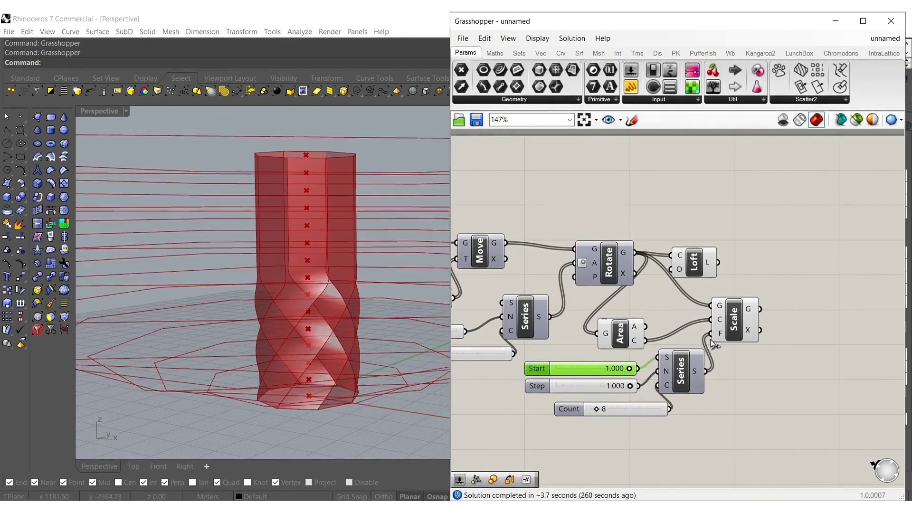
# - Set the scaling series' step to 0.132 and its count to 9
pyautogui.scroll(-4, 337, 240)
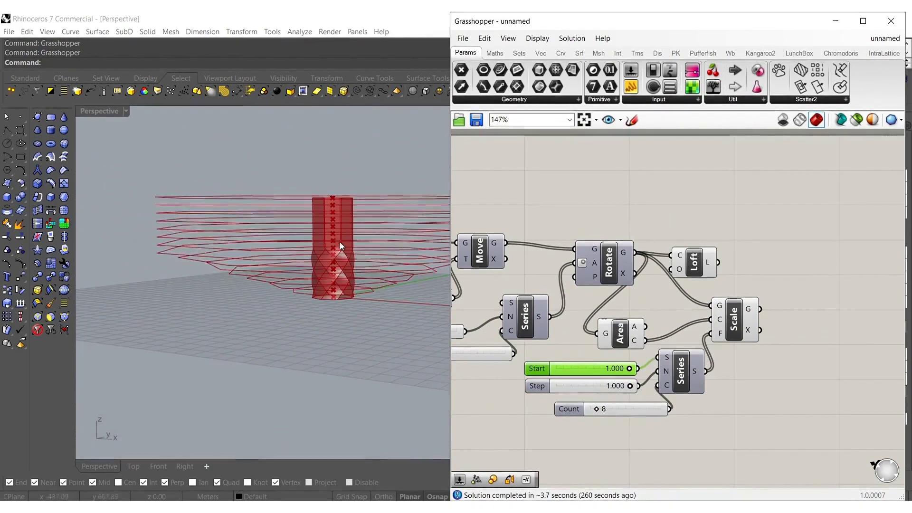
pyautogui.scroll(5, 650, 384)
pyautogui.moveTo(654, 382); pyautogui.dragTo(511, 378)
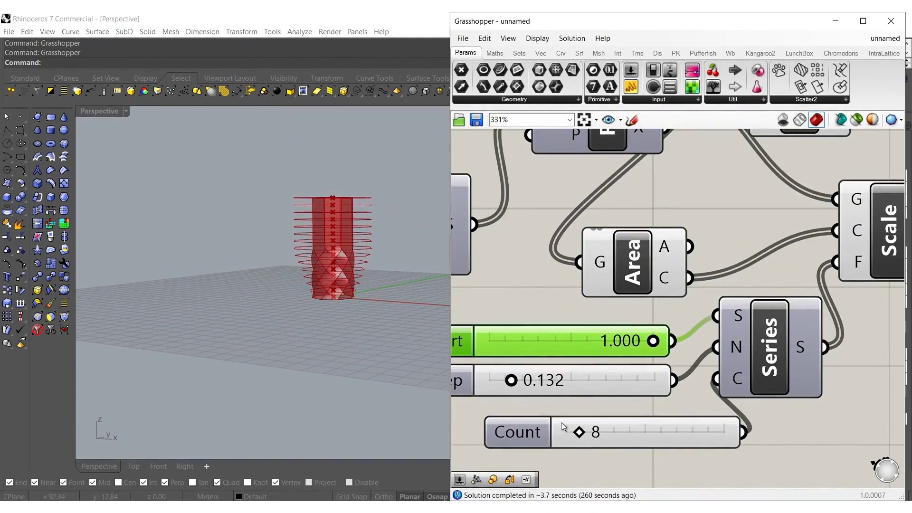
pyautogui.scroll(3, 588, 441)
pyautogui.moveTo(574, 427)
pyautogui.mouseDown()
pyautogui.moveTo(600, 428)
pyautogui.moveTo(570, 422)
pyautogui.mouseUp()
# - Add an integer slider with value 2 and connect it to the scaling Series' start input, replacing the decimal slider
pyautogui.moveTo(593, 270); pyautogui.dragTo(671, 344, button='right')
pyautogui.doubleClick(627, 243)
pyautogui.write('2')
pyautogui.press('Return')
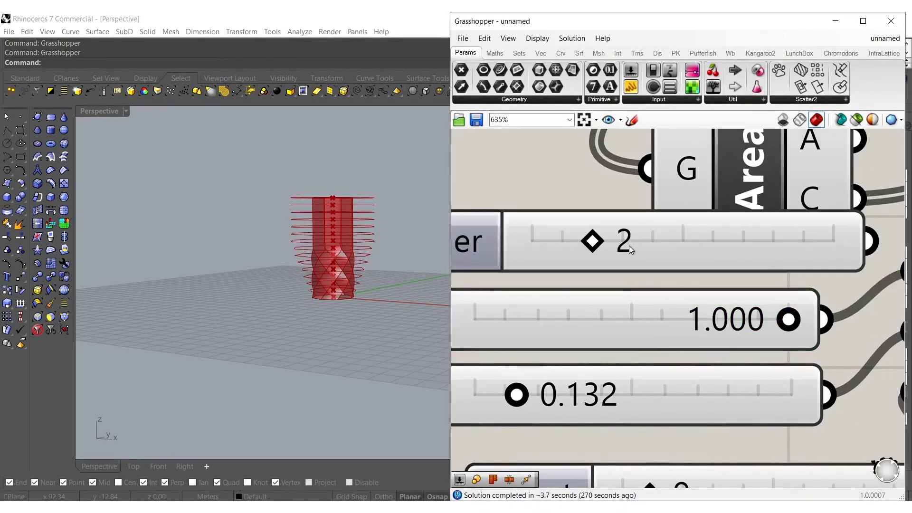
pyautogui.click(653, 247)
pyautogui.scroll(-3, 649, 263)
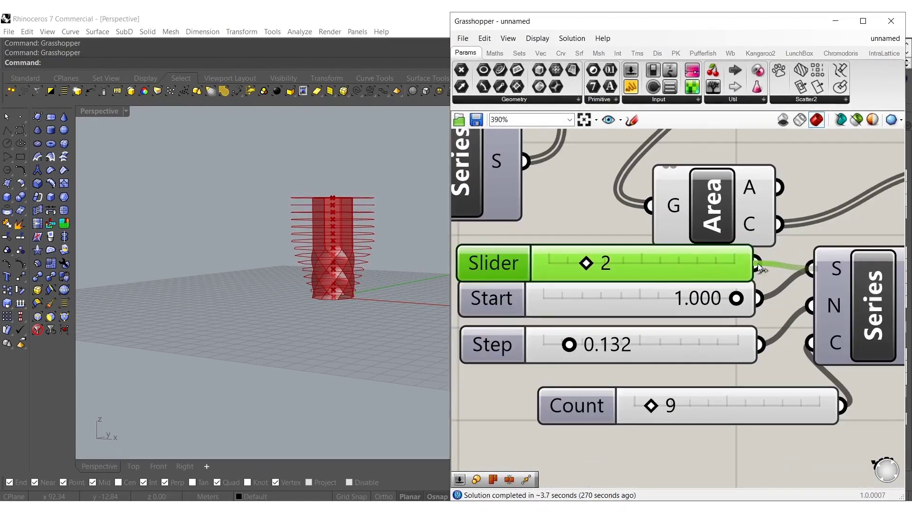
pyautogui.moveTo(759, 267); pyautogui.dragTo(758, 267)
# - Set the new Start slider to 3 and delete the disconnected decimal slider
pyautogui.moveTo(579, 264); pyautogui.dragTo(604, 264)
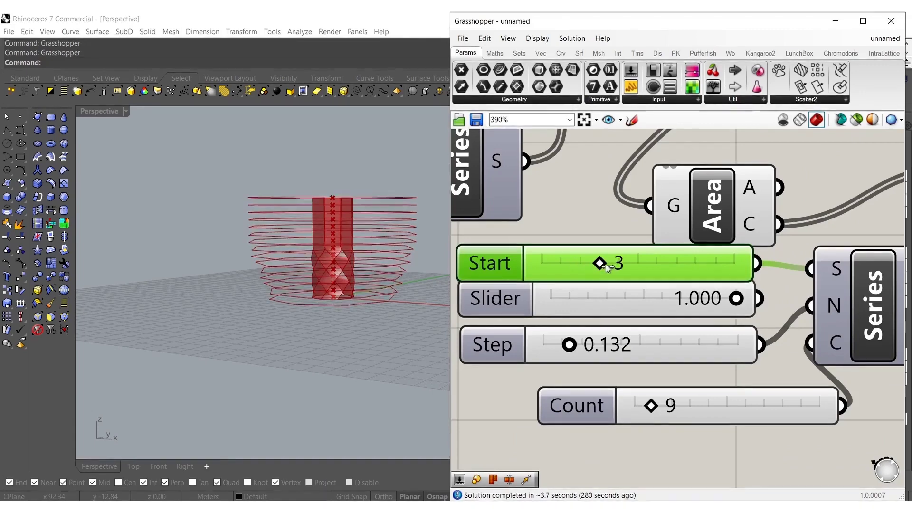
pyautogui.moveTo(737, 298); pyautogui.dragTo(635, 299)
pyautogui.click(715, 299)
pyautogui.press('Delete')
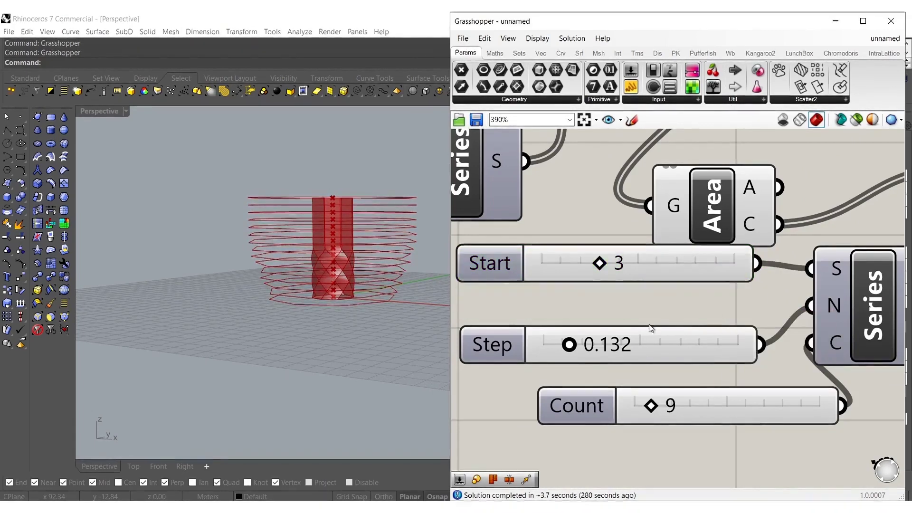
# - Set the scaling series' start to 1, its step to 0.457 and its count to 5
pyautogui.moveTo(570, 345); pyautogui.dragTo(624, 344)
pyautogui.moveTo(628, 264); pyautogui.dragTo(557, 266)
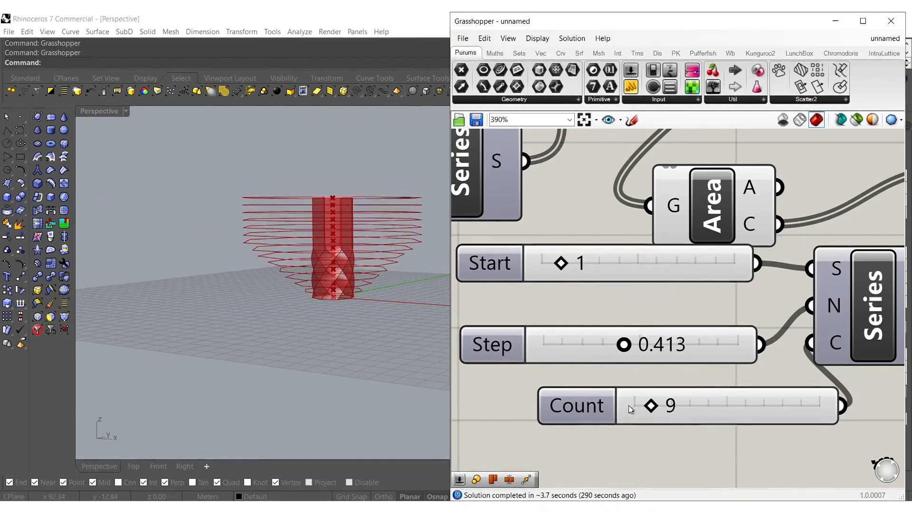
pyautogui.moveTo(653, 409)
pyautogui.mouseDown()
pyautogui.moveTo(666, 408)
pyautogui.moveTo(648, 408)
pyautogui.mouseUp()
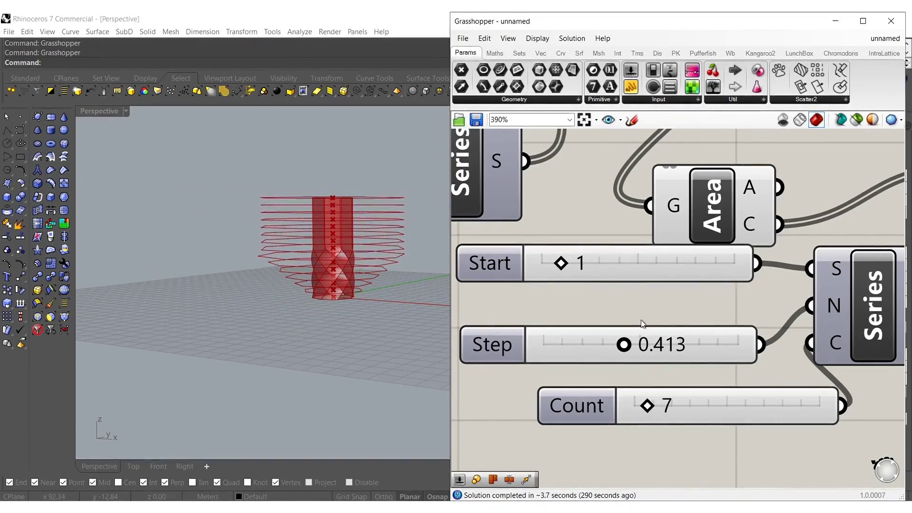
pyautogui.moveTo(625, 345)
pyautogui.mouseDown()
pyautogui.moveTo(658, 345)
pyautogui.moveTo(631, 345)
pyautogui.mouseUp()
pyautogui.moveTo(646, 406)
pyautogui.mouseDown()
pyautogui.moveTo(655, 406)
pyautogui.moveTo(644, 404)
pyautogui.mouseUp()
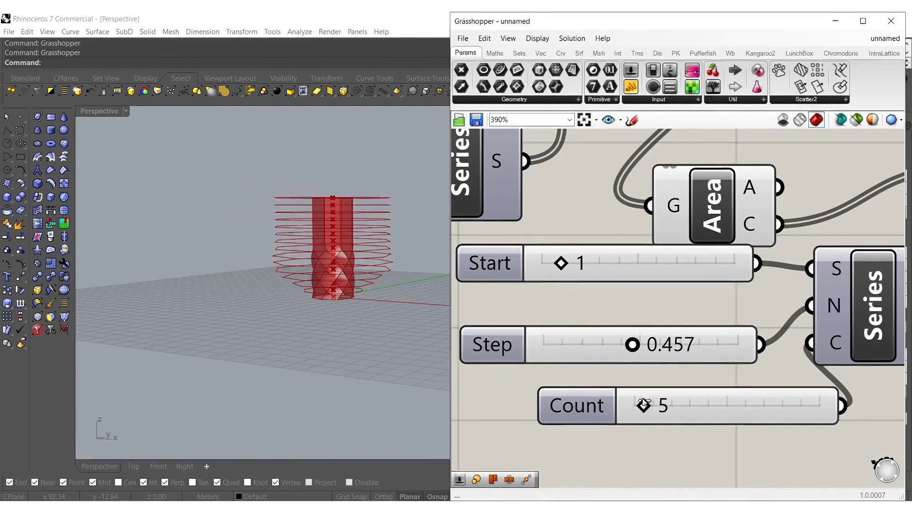
# - Reverse the list on the Scale component's factor input
pyautogui.moveTo(700, 319); pyautogui.dragTo(586, 353, button='right')
pyautogui.moveTo(847, 246); pyautogui.dragTo(768, 279, button='right')
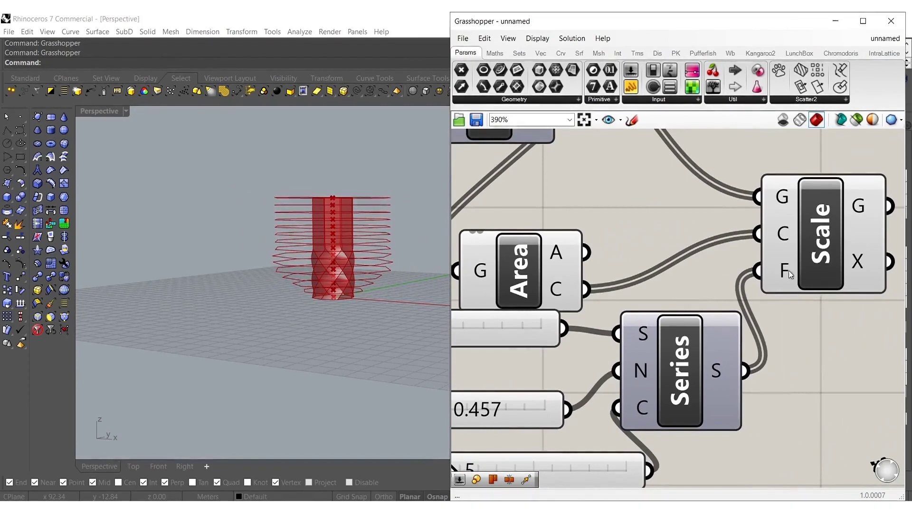
pyautogui.rightClick(778, 269)
pyautogui.click(813, 329)
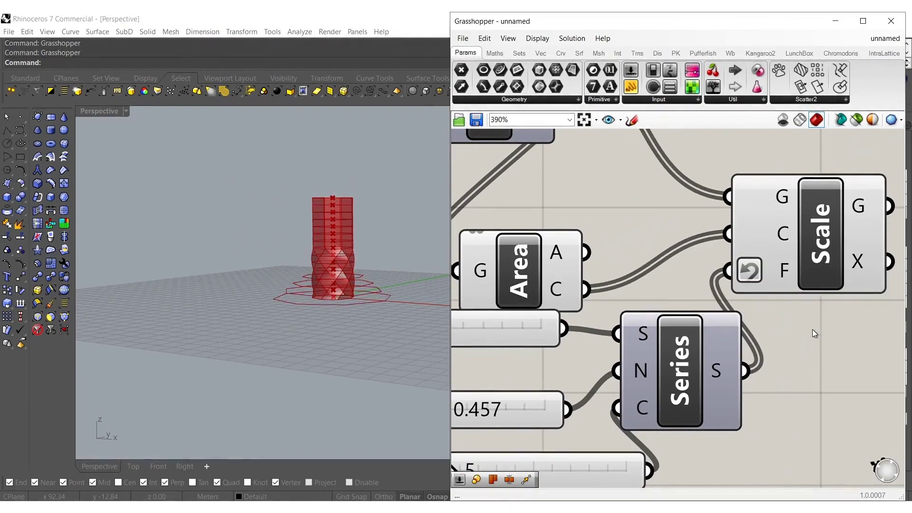
pyautogui.moveTo(371, 267)
pyautogui.mouseDown(button='right')
pyautogui.moveTo(363, 302)
pyautogui.moveTo(366, 281)
pyautogui.mouseUp(button='right')
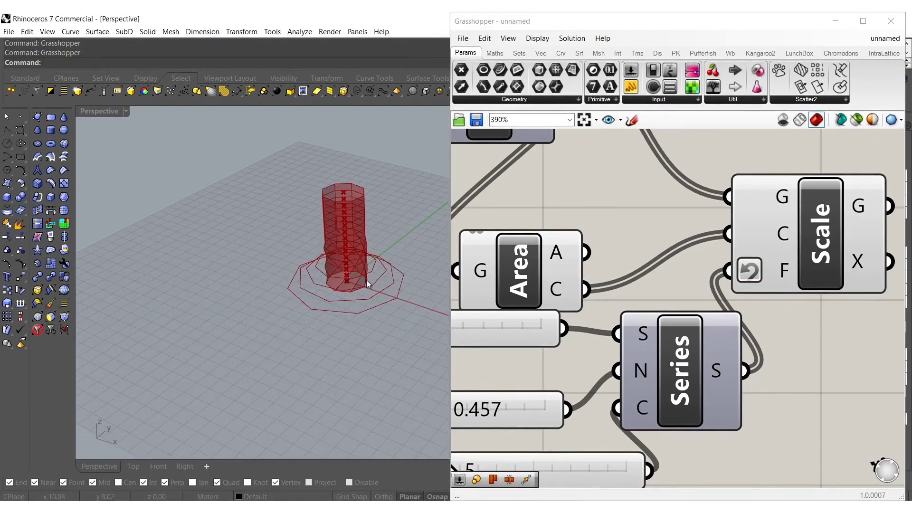
# - Try reversing the list on the Scale component's geometry input and remove that reversal again
pyautogui.rightClick(771, 194)
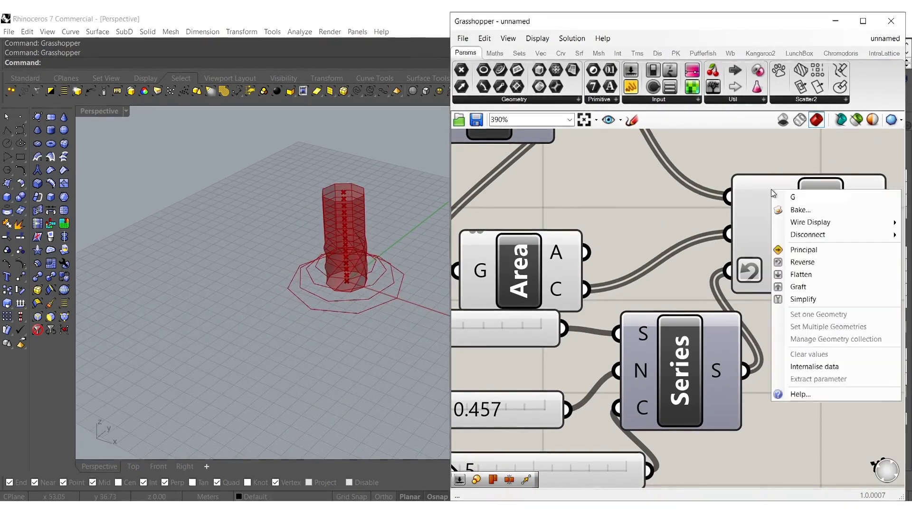
pyautogui.click(804, 263)
pyautogui.moveTo(355, 259); pyautogui.dragTo(375, 336, button='right')
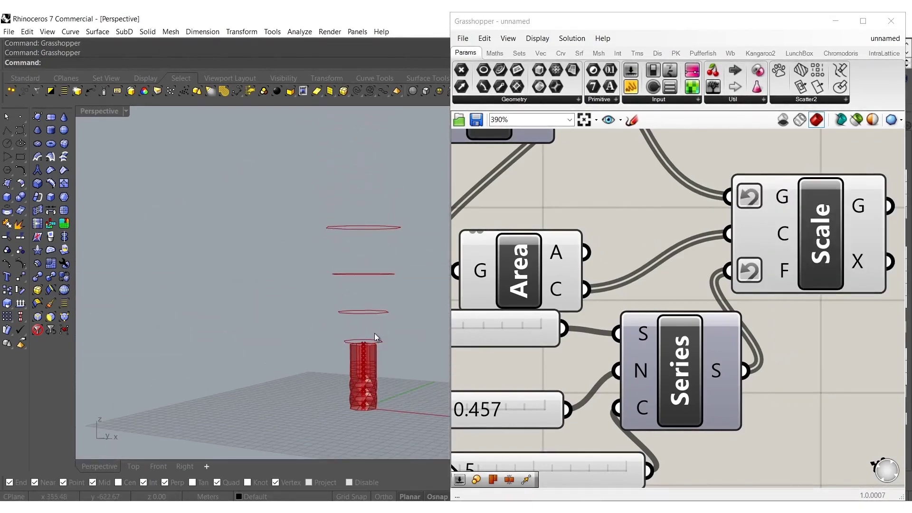
pyautogui.rightClick(752, 201)
pyautogui.click(794, 274)
# - Reverse the list on the Rotate component's geometry output
pyautogui.moveTo(720, 175); pyautogui.dragTo(717, 265, button='right')
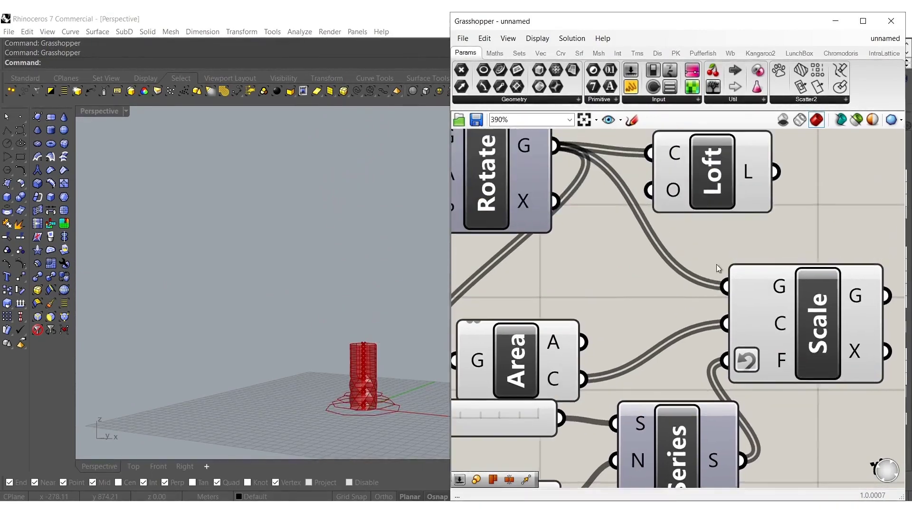
pyautogui.moveTo(616, 197); pyautogui.dragTo(625, 260, button='right')
pyautogui.rightClick(537, 212)
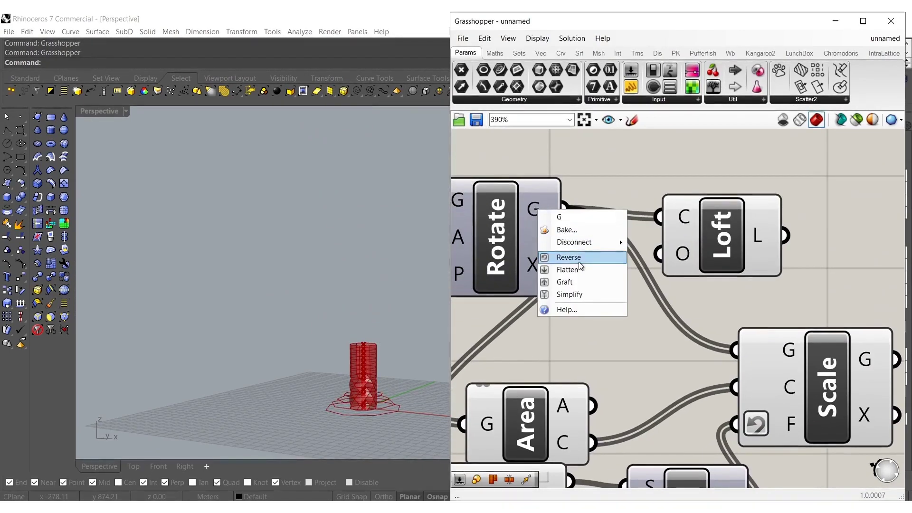
pyautogui.click(570, 257)
pyautogui.moveTo(380, 395); pyautogui.dragTo(317, 372, button='right')
pyautogui.scroll(8, 346, 376)
pyautogui.keyDown('shift'); pyautogui.moveTo(375, 380); pyautogui.dragTo(340, 354, button='right'); pyautogui.keyUp('shift')
# - Move the Loft component beyond Scale and connect the scaled geometry output to its curves input
pyautogui.moveTo(592, 352); pyautogui.dragTo(645, 285, button='right')
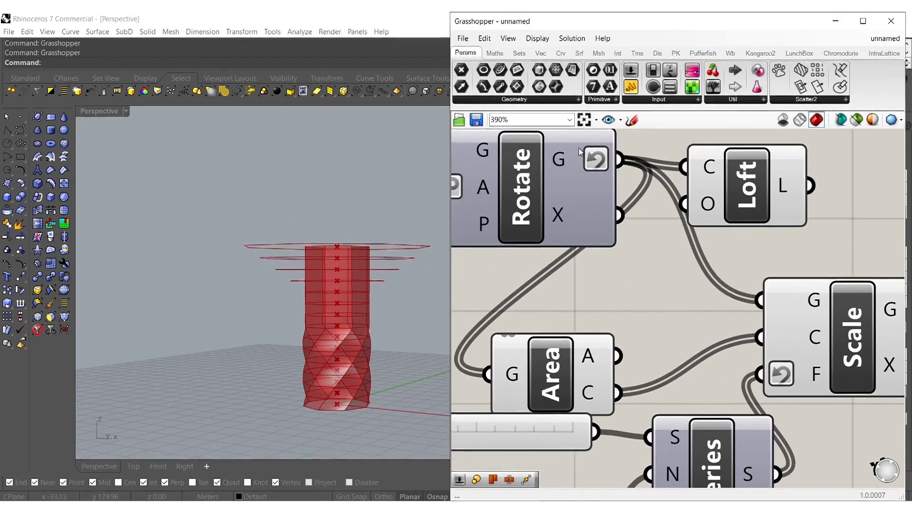
pyautogui.scroll(-3, 743, 208)
pyautogui.moveTo(744, 208); pyautogui.dragTo(669, 205, button='right')
pyautogui.moveTo(677, 188); pyautogui.dragTo(844, 236)
pyautogui.moveTo(756, 261); pyautogui.dragTo(759, 258)
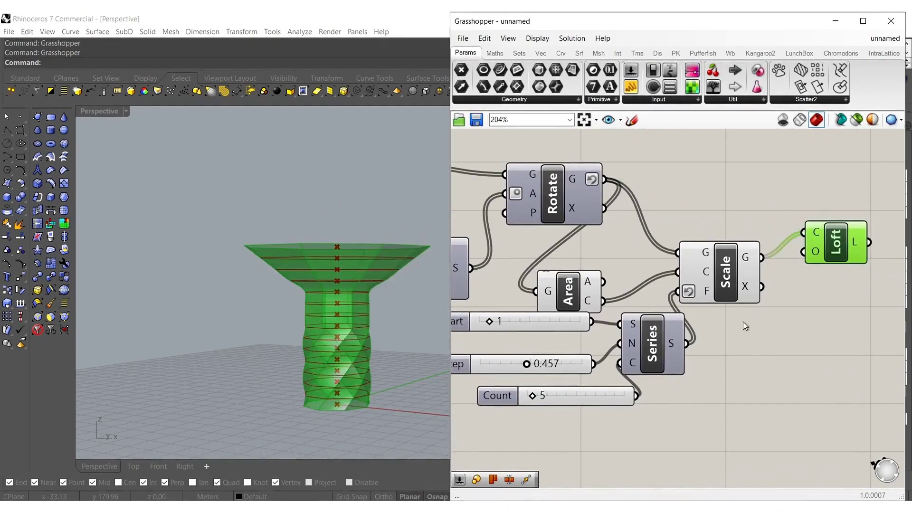
# - Set the scaling series' step to 0.240 and its count to 7
pyautogui.scroll(5, 593, 344)
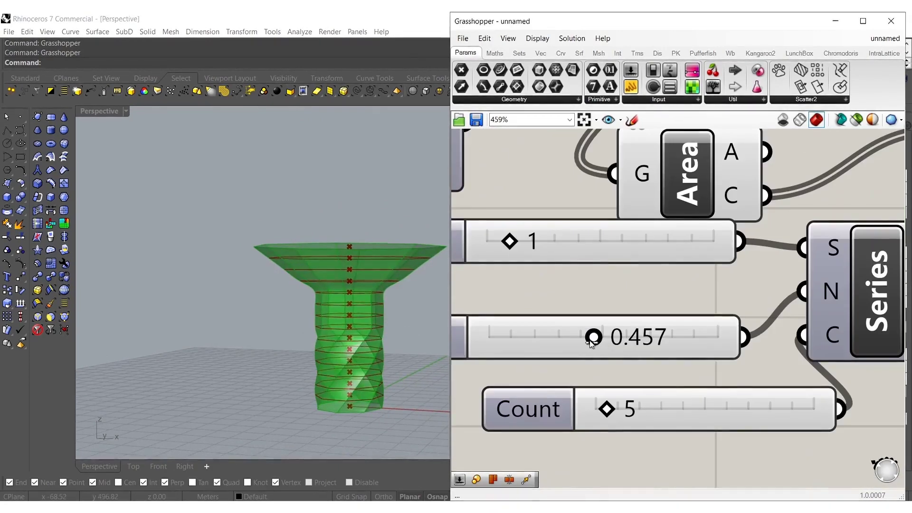
pyautogui.moveTo(601, 338); pyautogui.dragTo(561, 337)
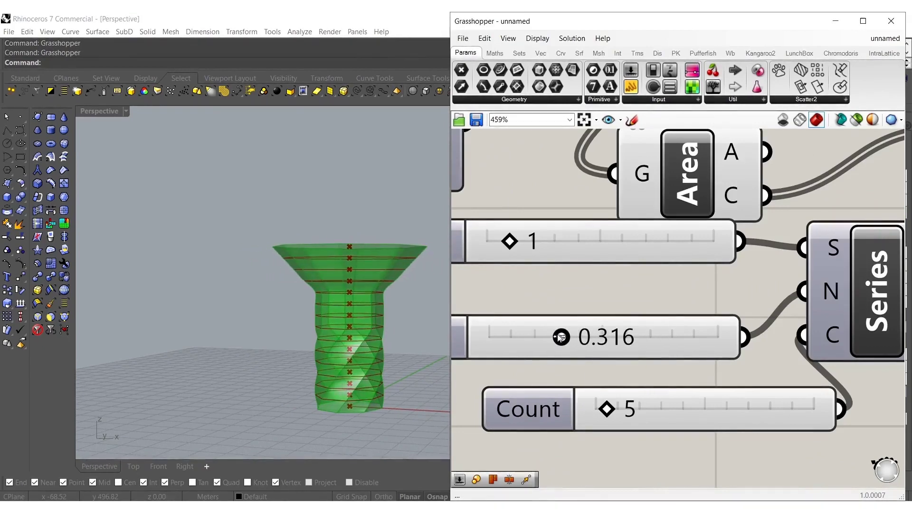
pyautogui.scroll(6, 605, 409)
pyautogui.moveTo(609, 414)
pyautogui.mouseDown()
pyautogui.moveTo(591, 413)
pyautogui.moveTo(627, 414)
pyautogui.moveTo(620, 417)
pyautogui.mouseUp()
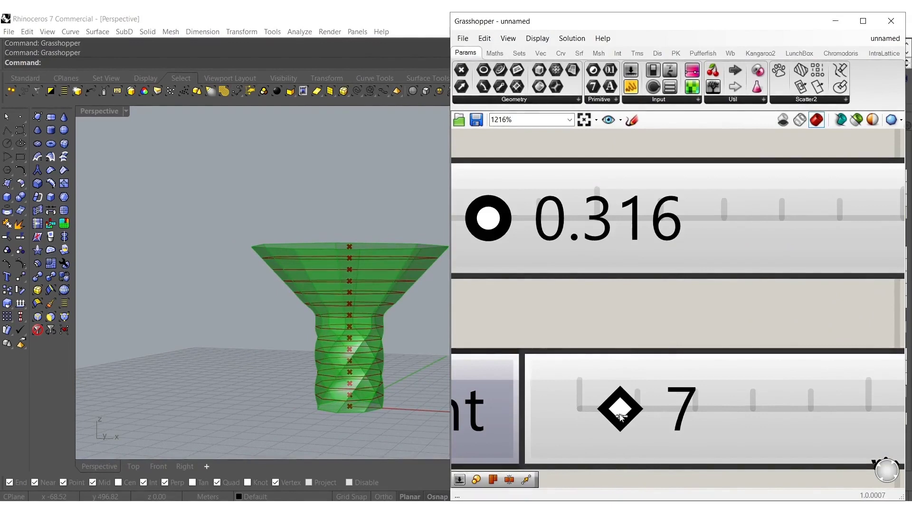
pyautogui.moveTo(357, 255); pyautogui.dragTo(411, 225, button='right')
pyautogui.scroll(-5, 572, 245)
pyautogui.moveTo(570, 233); pyautogui.dragTo(549, 234)
pyautogui.moveTo(628, 317); pyautogui.dragTo(625, 320)
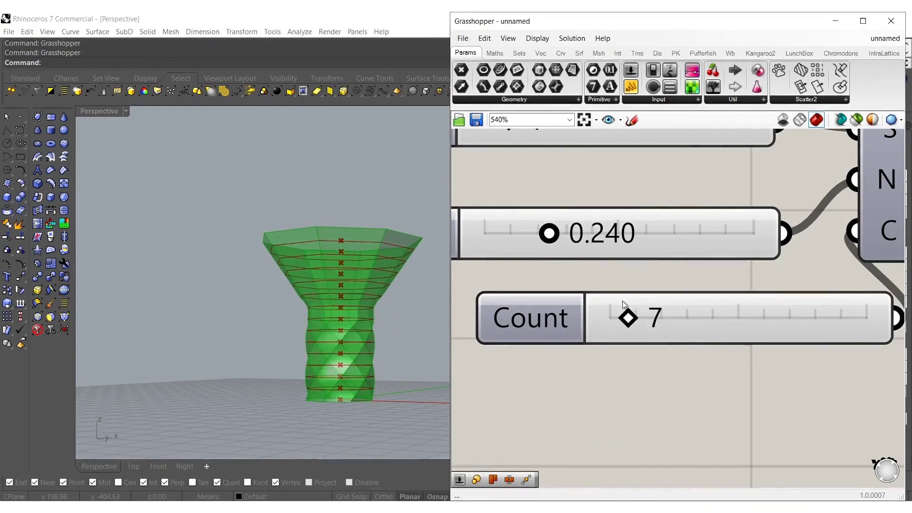
# - Add a Deconstruct Brep component beside the Loft and connect the Loft output to its Brep input
pyautogui.scroll(-11, 629, 304)
pyautogui.click(775, 263)
pyautogui.moveTo(777, 263); pyautogui.dragTo(728, 268, button='right')
pyautogui.scroll(3, 728, 268)
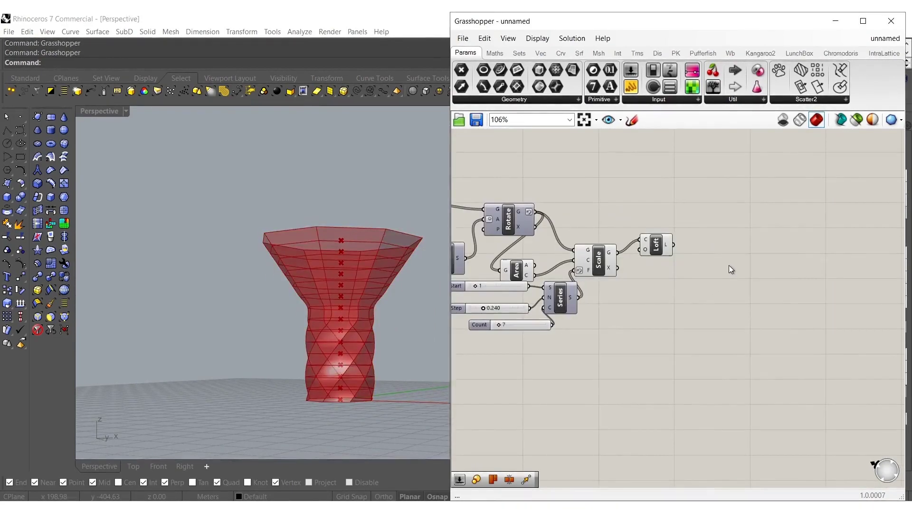
pyautogui.doubleClick(742, 255)
pyautogui.write('dec')
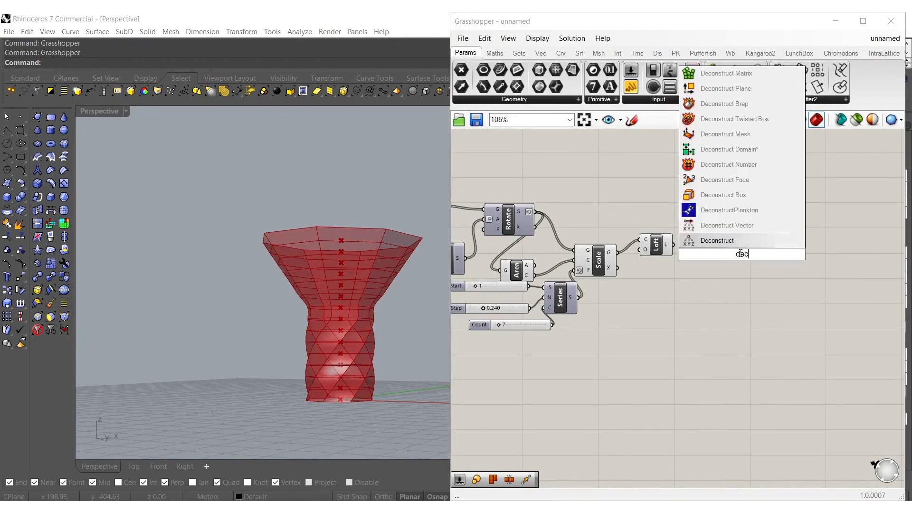
pyautogui.click(725, 105)
pyautogui.scroll(3, 732, 251)
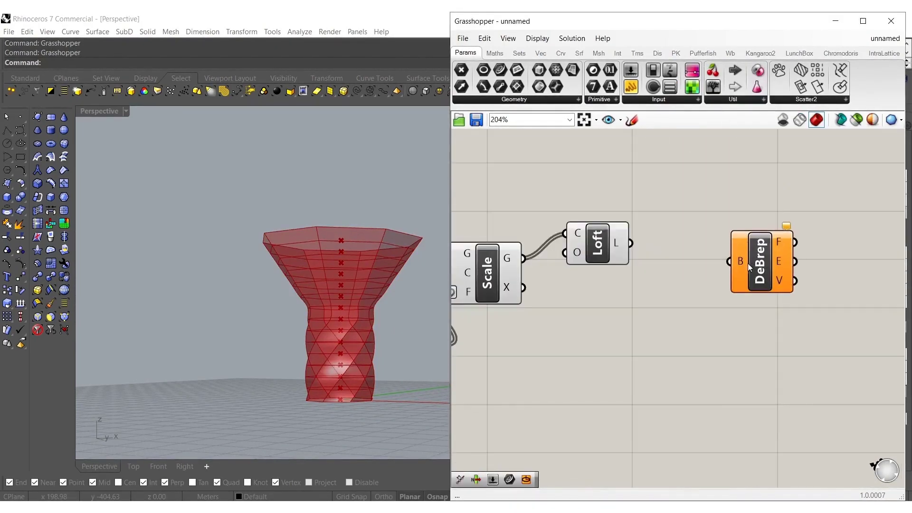
pyautogui.moveTo(657, 244); pyautogui.dragTo(630, 244)
pyautogui.moveTo(770, 266); pyautogui.dragTo(724, 252)
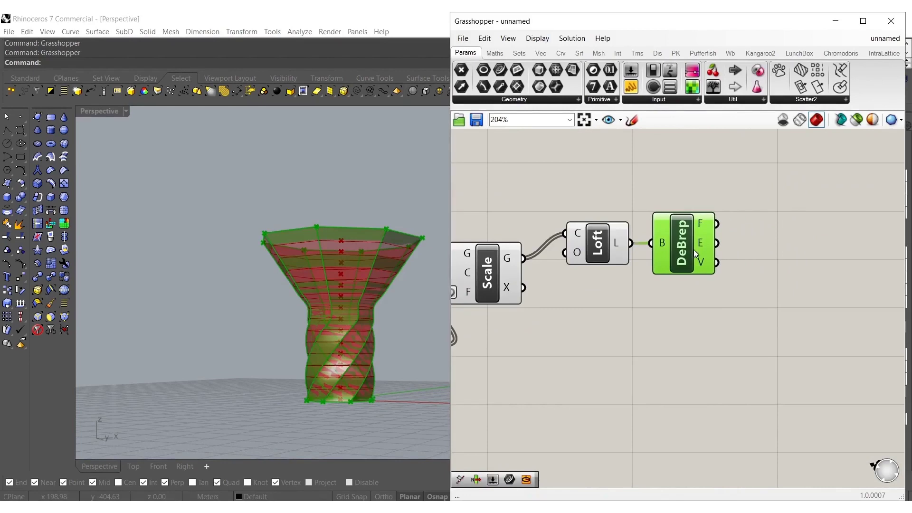
# - Add a LunchBox Space Truss Structure 1 component and connect the Deconstruct Brep faces output to its surface input
pyautogui.click(799, 54)
pyautogui.click(758, 101)
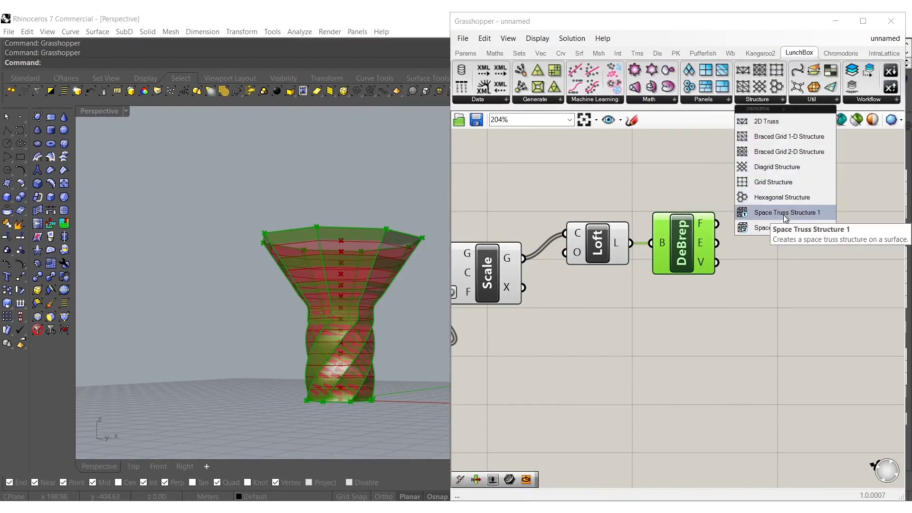
pyautogui.moveTo(782, 215); pyautogui.dragTo(791, 258)
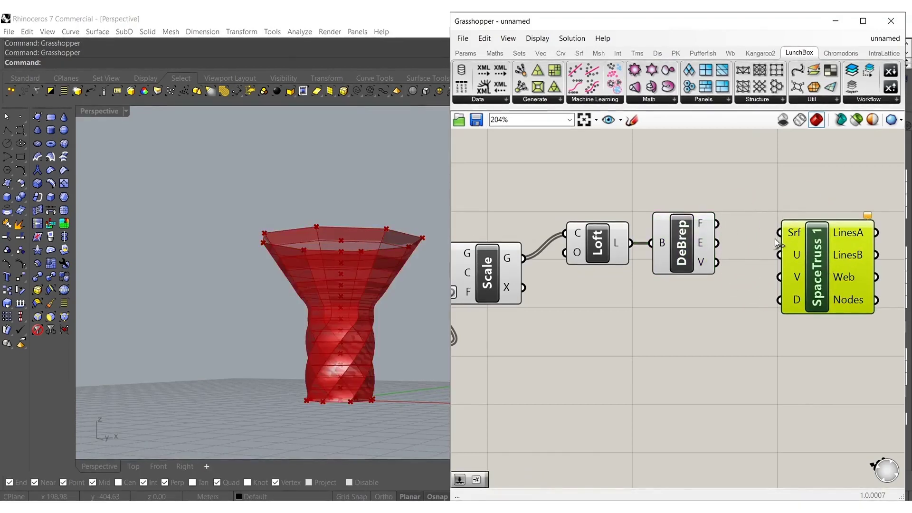
pyautogui.moveTo(759, 224); pyautogui.dragTo(722, 223)
pyautogui.moveTo(760, 280); pyautogui.dragTo(713, 278, button='right')
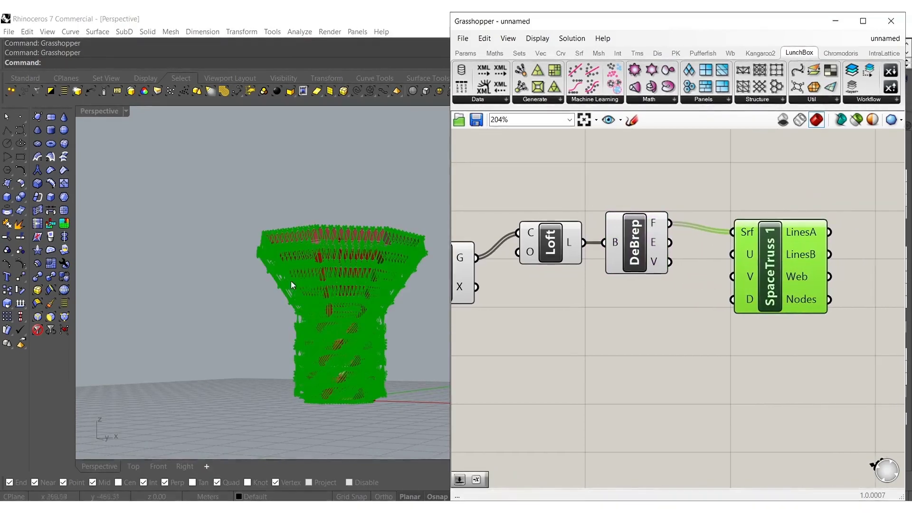
pyautogui.moveTo(291, 280); pyautogui.dragTo(265, 327, button='right')
pyautogui.scroll(4, 327, 323)
# - Add a Curve parameter and connect the space truss LinesA, LinesB and Web outputs to it
pyautogui.moveTo(686, 312); pyautogui.dragTo(455, 320, button='right')
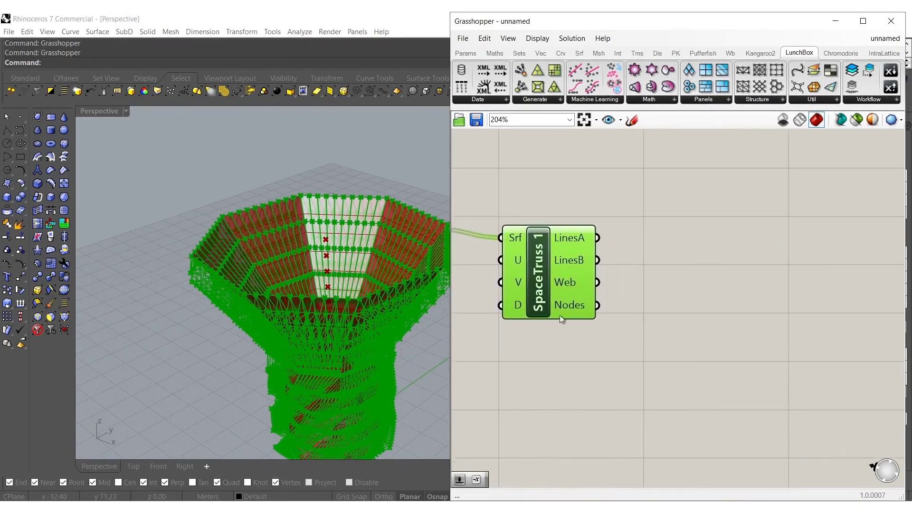
pyautogui.click(649, 296)
pyautogui.doubleClick(649, 295)
pyautogui.write('crv')
pyautogui.click(636, 286)
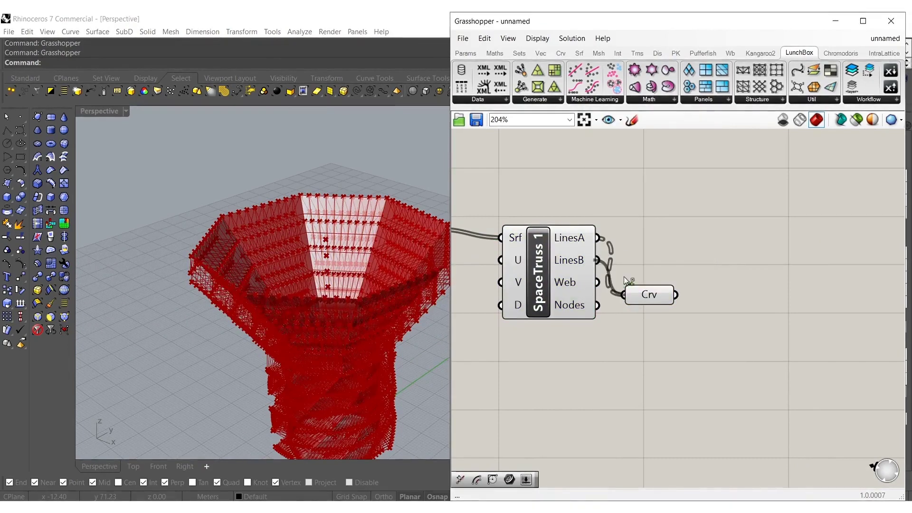
pyautogui.moveTo(534, 288); pyautogui.dragTo(521, 288)
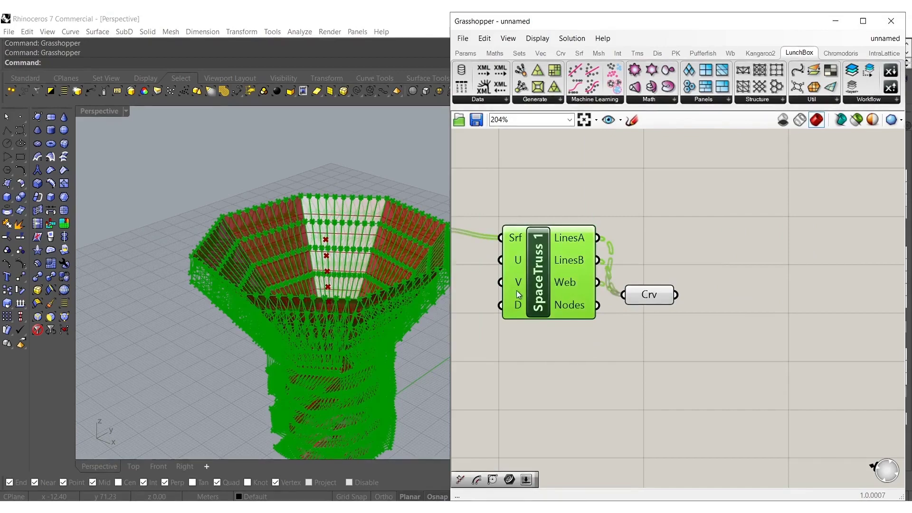
# - Turn off the previews of the Loft, Deconstruct Brep and Space Truss components, leaving the truss curves displayed
pyautogui.middleClick(523, 293)
pyautogui.click(563, 256)
pyautogui.click(579, 195)
pyautogui.moveTo(572, 323); pyautogui.dragTo(779, 326, button='right')
pyautogui.moveTo(772, 374); pyautogui.dragTo(520, 242)
pyautogui.middleClick(518, 240)
pyautogui.click(548, 205)
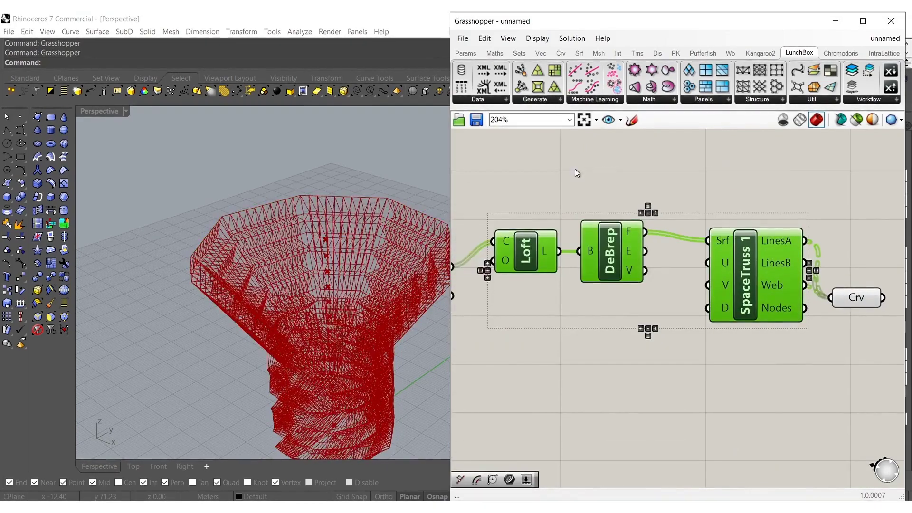
pyautogui.click(571, 182)
pyautogui.moveTo(406, 283); pyautogui.dragTo(412, 228, button='right')
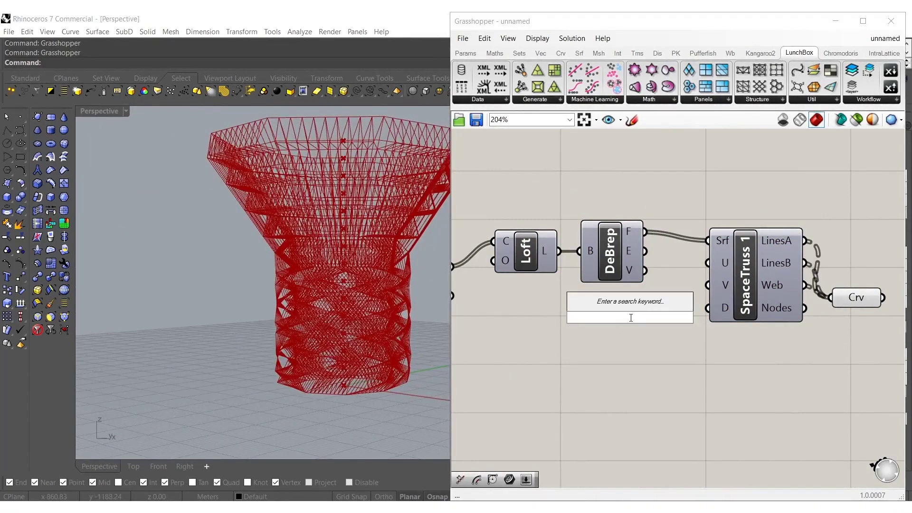
# - Add a number slider to the space truss U input and set the U divisions to 8
pyautogui.press('Return')
pyautogui.moveTo(712, 265); pyautogui.dragTo(707, 318)
pyautogui.scroll(3, 598, 328)
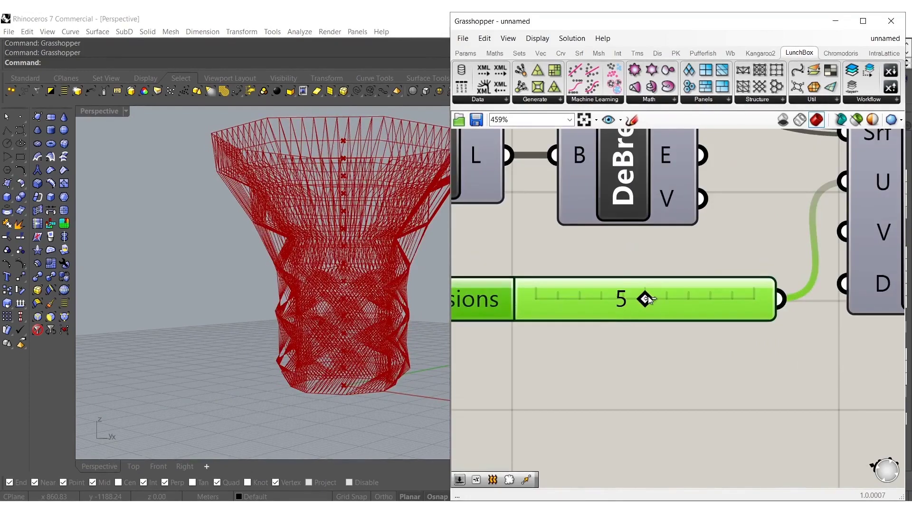
pyautogui.moveTo(636, 296); pyautogui.dragTo(720, 288)
# - Duplicate the U divisions slider for the space truss V input and set the V divisions to 2
pyautogui.keyDown('alt'); pyautogui.moveTo(610, 311); pyautogui.dragTo(612, 367); pyautogui.keyUp('alt')
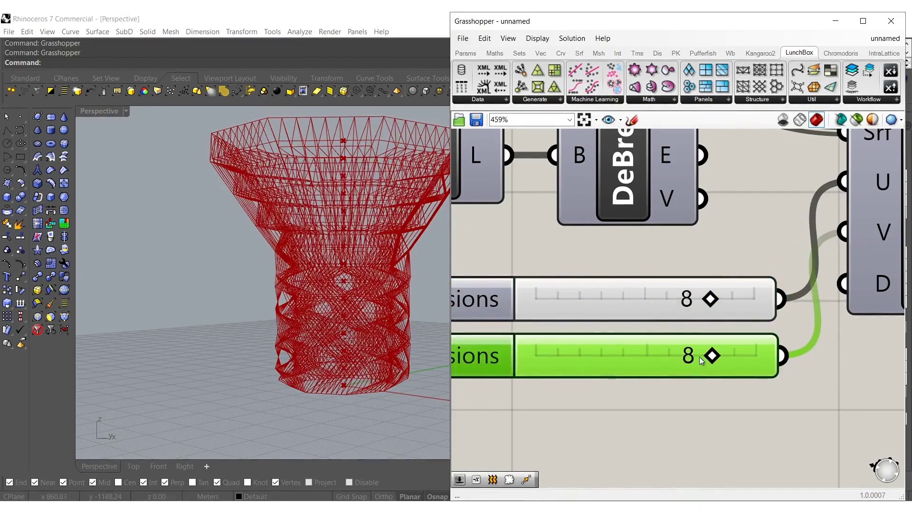
pyautogui.moveTo(713, 360); pyautogui.dragTo(579, 356)
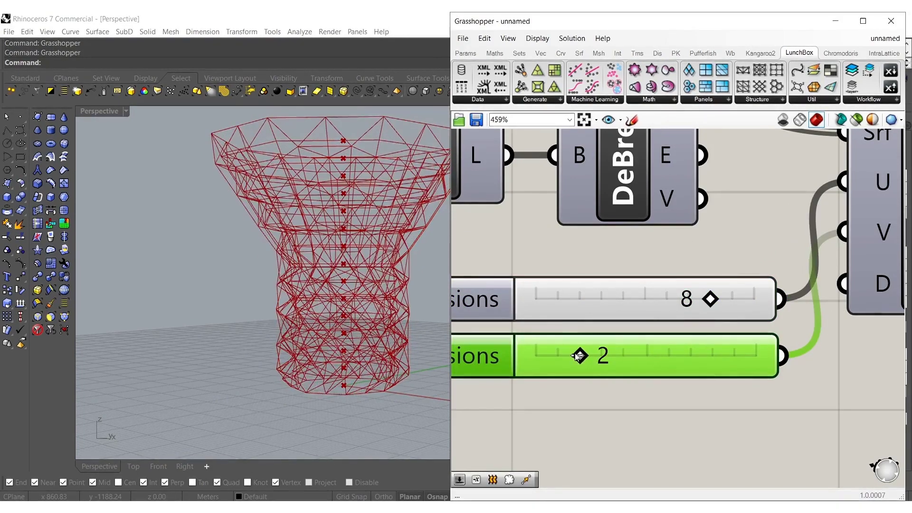
pyautogui.scroll(-6, 584, 244)
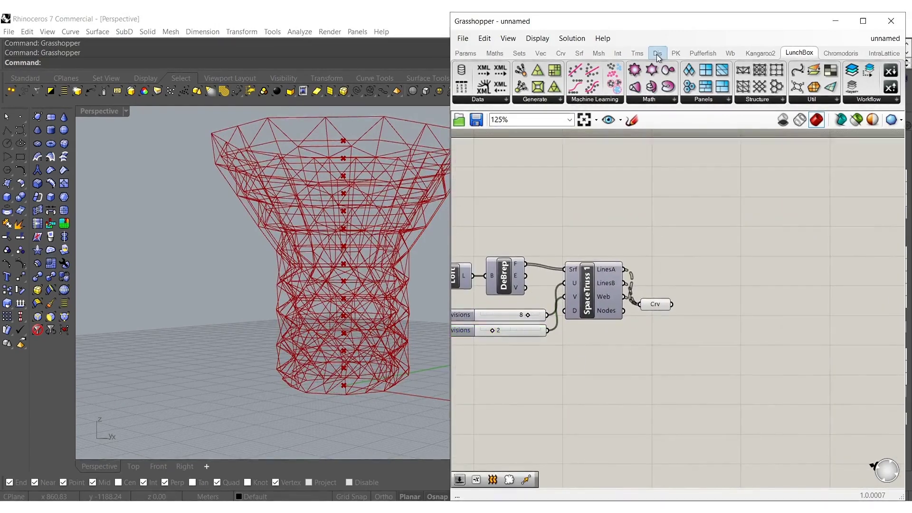
# - Add a MultiPipe component beside the Curve parameter and connect the Curve output to its Curves input
pyautogui.click(579, 53)
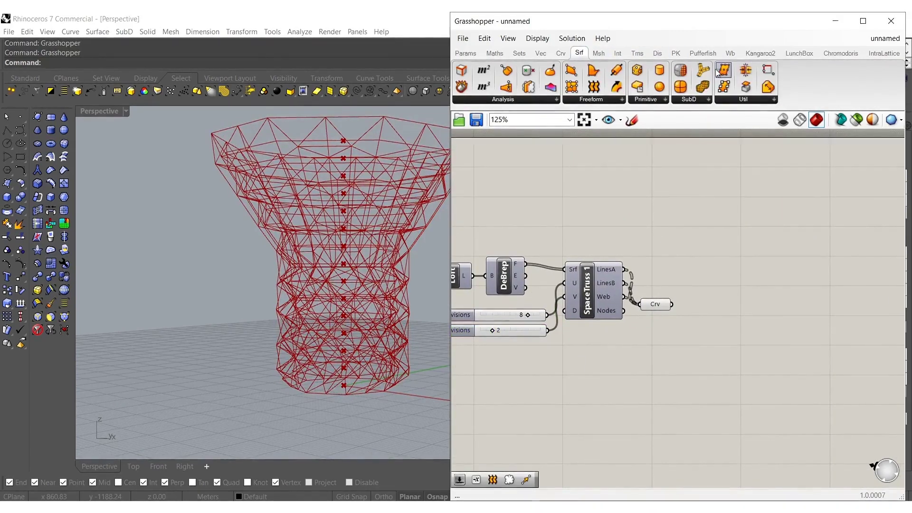
pyautogui.moveTo(711, 74); pyautogui.dragTo(723, 313)
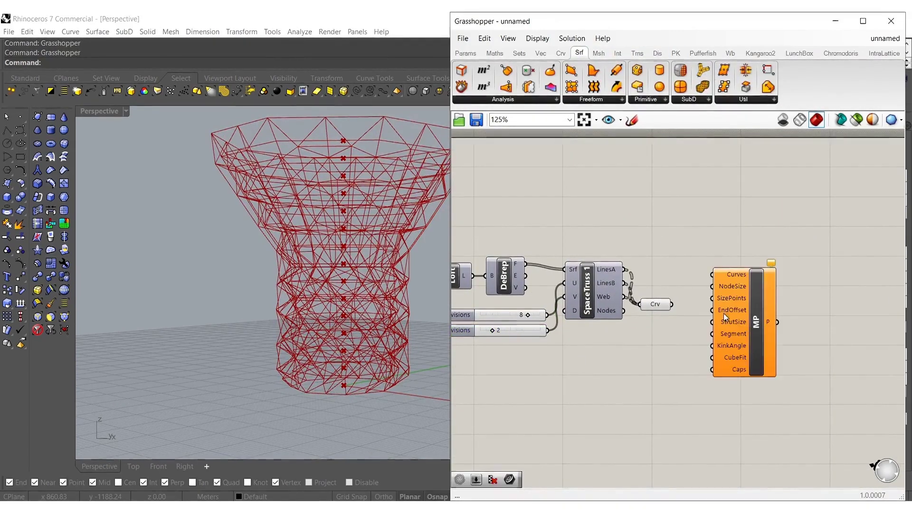
pyautogui.scroll(3, 734, 261)
pyautogui.moveTo(707, 251); pyautogui.dragTo(630, 307)
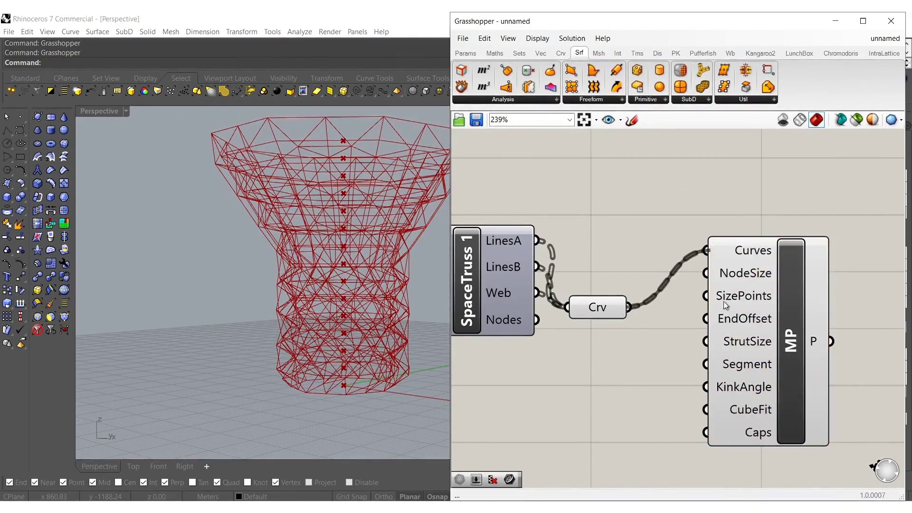
pyautogui.moveTo(760, 284); pyautogui.dragTo(738, 335)
pyautogui.click(570, 378)
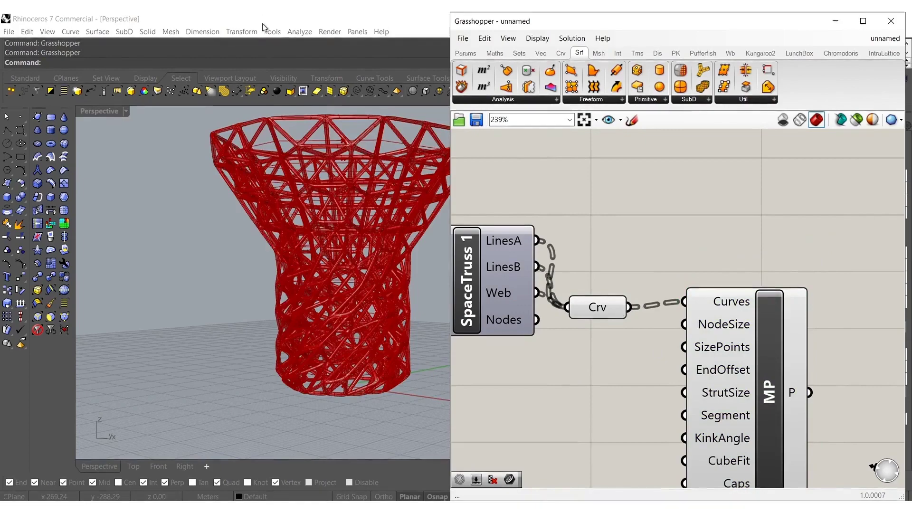
# - Add a number slider with the value 2.000 and connect it to the MultiPipe's NodeSize input
pyautogui.scroll(3, 324, 93)
pyautogui.scroll(12, 332, 121)
pyautogui.keyDown('shift'); pyautogui.moveTo(331, 123); pyautogui.dragTo(328, 231, button='right'); pyautogui.keyUp('shift')
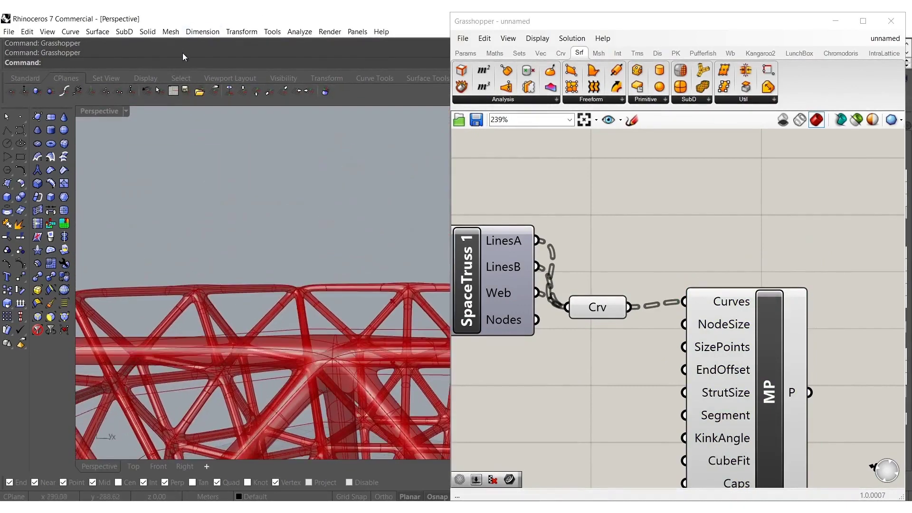
pyautogui.scroll(-10, 334, 275)
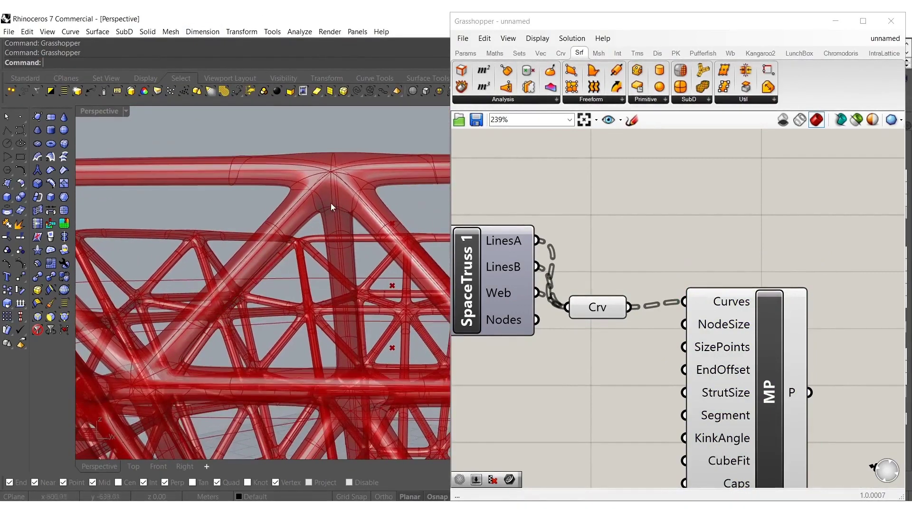
pyautogui.doubleClick(557, 383)
pyautogui.write('2.')
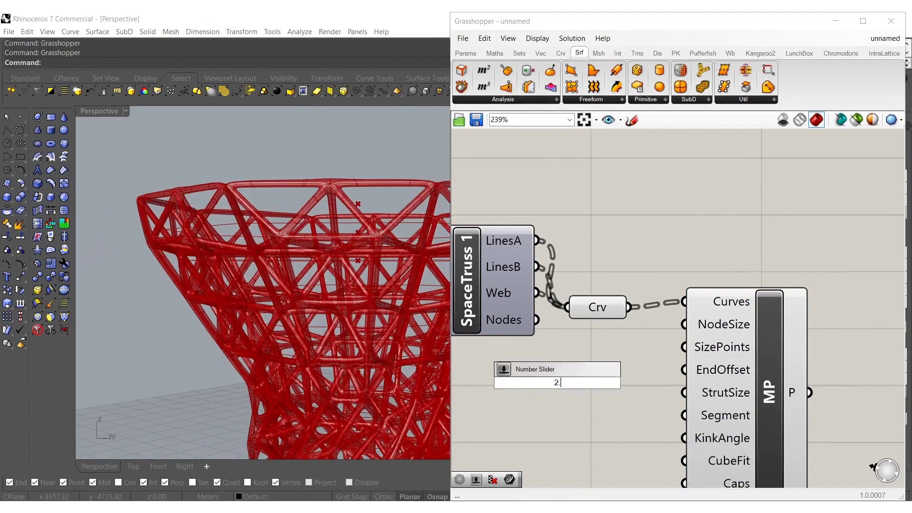
pyautogui.press('Return')
pyautogui.moveTo(683, 325); pyautogui.dragTo(650, 382)
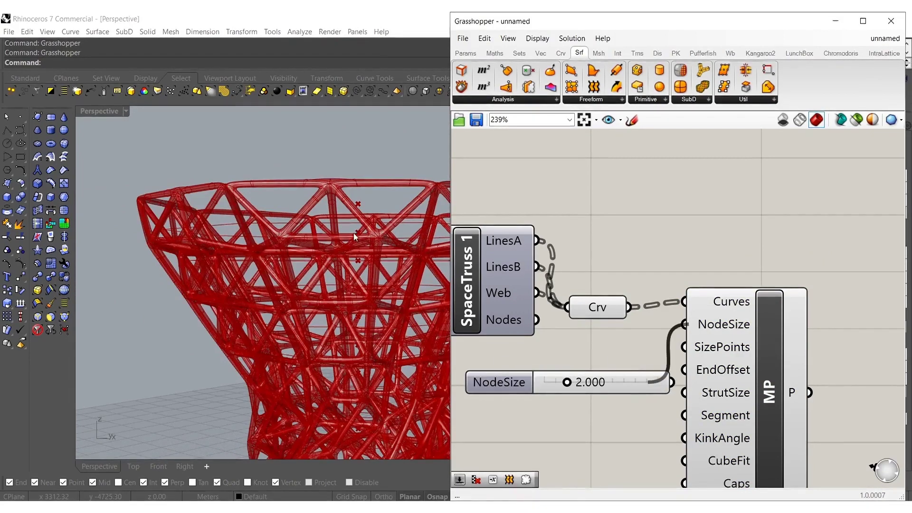
# - Set the MultiPipe's node size to 0.814
pyautogui.keyDown('shift'); pyautogui.moveTo(338, 256); pyautogui.dragTo(299, 203, button='right'); pyautogui.keyUp('shift')
pyautogui.scroll(4, 560, 387)
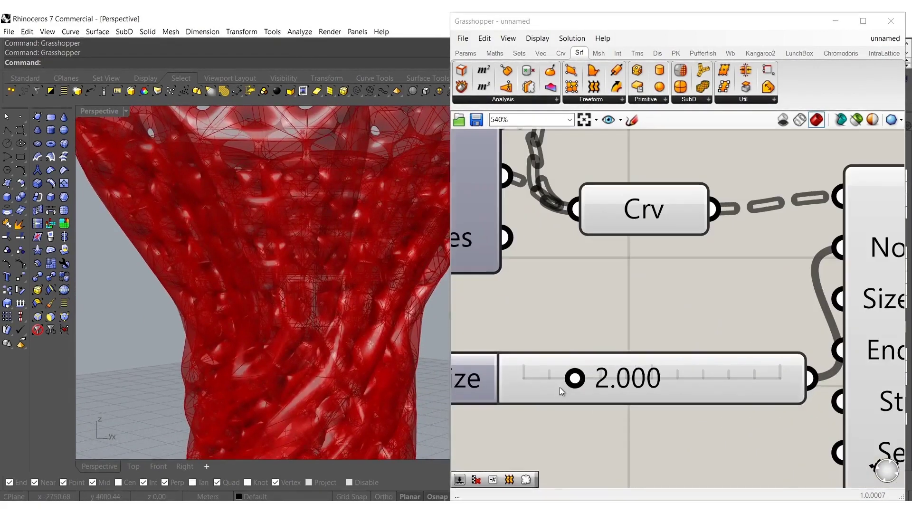
pyautogui.moveTo(573, 388); pyautogui.dragTo(544, 379)
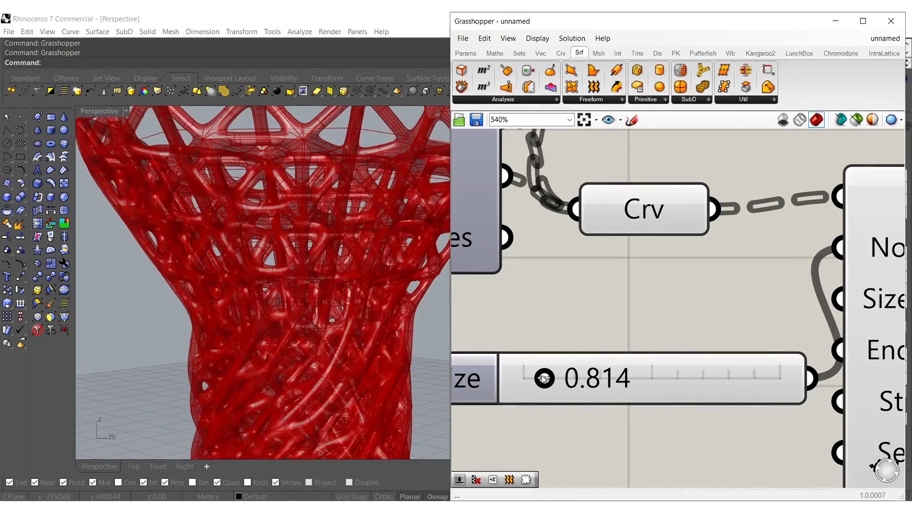
pyautogui.scroll(-5, 620, 307)
# - Bake the MultiPipe geometry into the Rhino model
pyautogui.moveTo(723, 321); pyautogui.dragTo(571, 335, button='right')
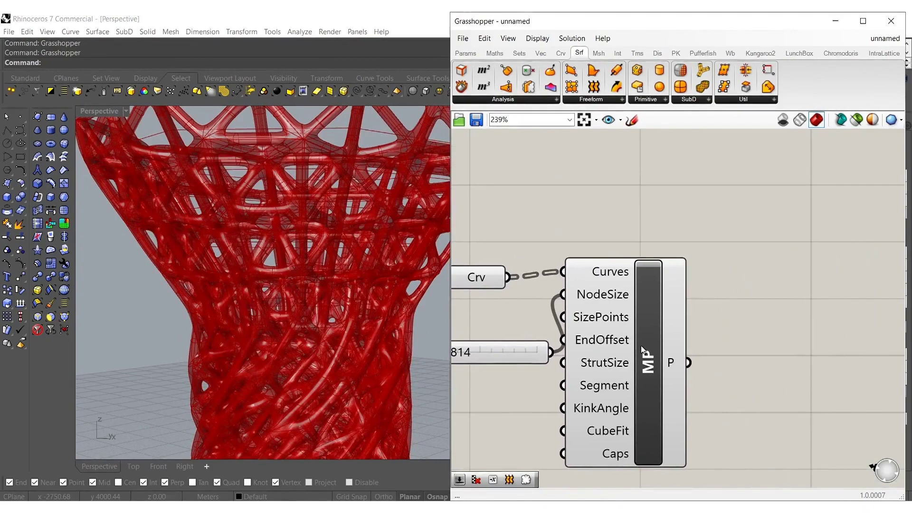
pyautogui.click(640, 346)
pyautogui.middleClick(639, 346)
pyautogui.click(660, 372)
pyautogui.click(703, 257)
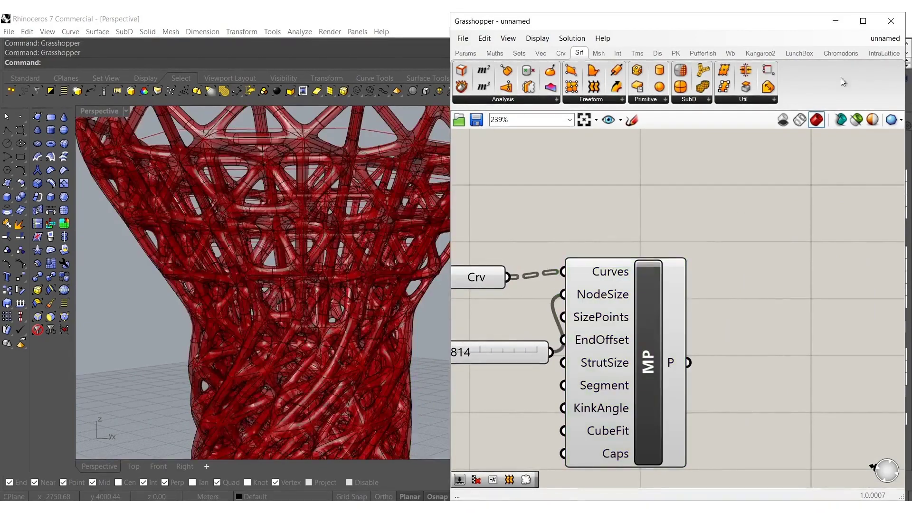
# - Close the Grasshopper window and switch Rhino's Perspective viewport to the white shaded display with soft shadows
pyautogui.click(891, 22)
pyautogui.click(310, 327)
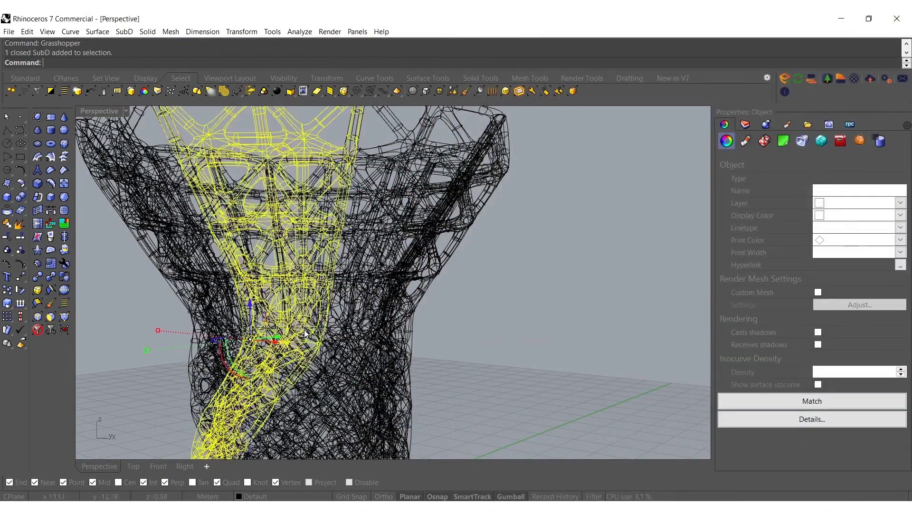
pyautogui.click(455, 309)
pyautogui.middleClick(454, 311)
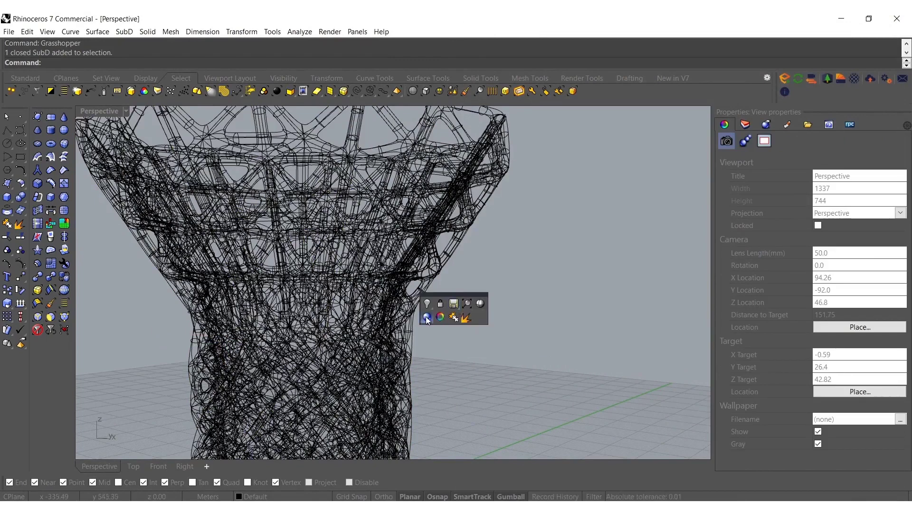
pyautogui.click(429, 318)
# - Delete alternate baked SubD strips of the tower one by one, leaving every other strip in place
pyautogui.scroll(-4, 416, 280)
pyautogui.moveTo(418, 299); pyautogui.dragTo(457, 292, button='right')
pyautogui.scroll(5, 456, 294)
pyautogui.click(505, 231)
pyautogui.press('Delete')
pyautogui.moveTo(505, 231); pyautogui.dragTo(420, 159, button='right')
pyautogui.click(474, 258)
pyautogui.press('Delete')
pyautogui.moveTo(468, 264); pyautogui.dragTo(397, 271, button='right')
pyautogui.click(393, 267)
pyautogui.write('dd')
pyautogui.press('Return')
pyautogui.moveTo(406, 332); pyautogui.dragTo(540, 350, button='right')
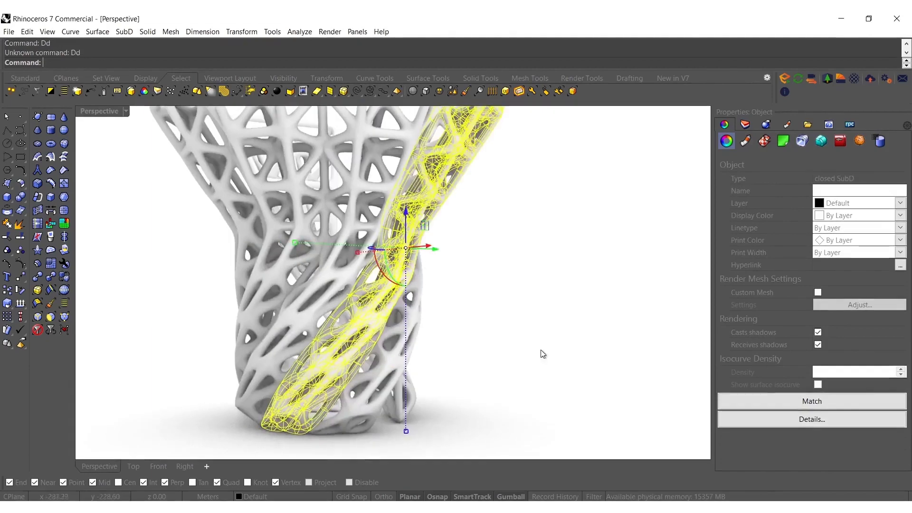
pyautogui.write('d')
pyautogui.press('Return')
pyautogui.click(272, 264)
pyautogui.write('d')
pyautogui.press('Return')
# - Select all remaining baked SubD strips of the tower and delete them
pyautogui.moveTo(272, 266); pyautogui.dragTo(343, 283, button='right')
pyautogui.scroll(-6, 475, 296)
pyautogui.scroll(4, 343, 283)
pyautogui.moveTo(482, 295); pyautogui.dragTo(494, 334, button='right')
pyautogui.moveTo(523, 309); pyautogui.dragTo(298, 347)
pyautogui.write('d')
pyautogui.press('Return')
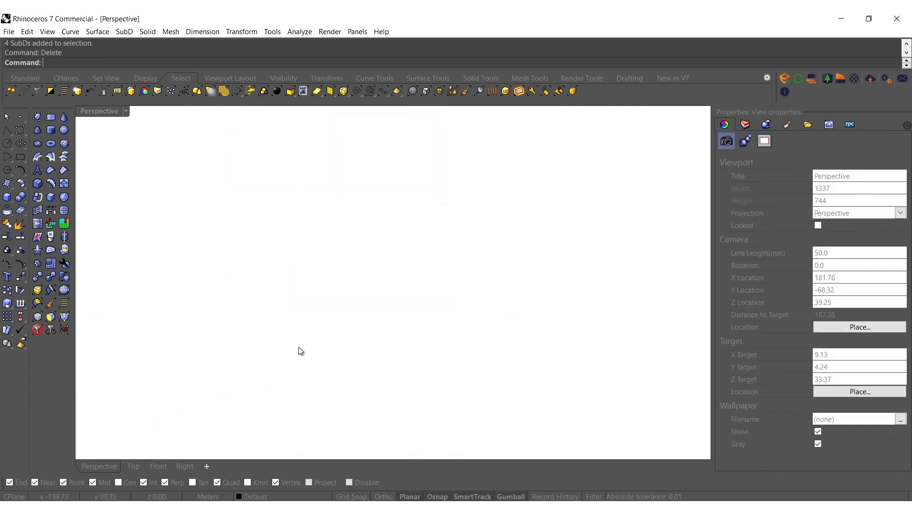
# - Reopen Grasshopper and insert a Dispatch component, linking the Deconstruct Brep faces to its list input and its A output to the space truss surface input
pyautogui.write('Grasshopper')
pyautogui.press('Return')
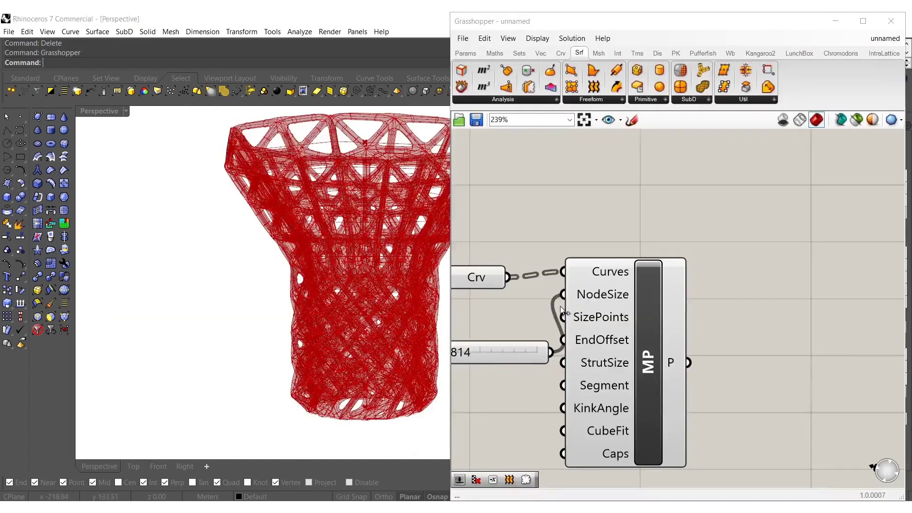
pyautogui.scroll(-3, 560, 306)
pyautogui.scroll(2, 696, 331)
pyautogui.moveTo(617, 287); pyautogui.dragTo(682, 292, button='right')
pyautogui.doubleClick(734, 248)
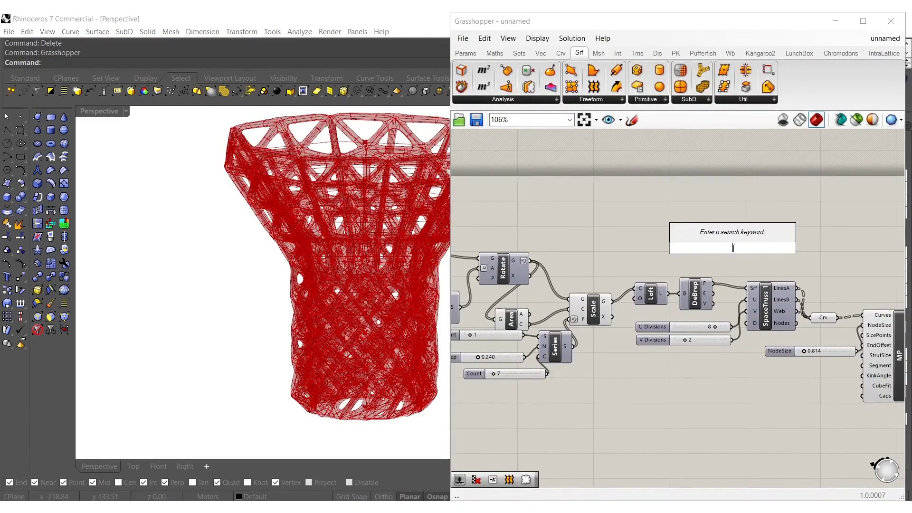
pyautogui.write('dis')
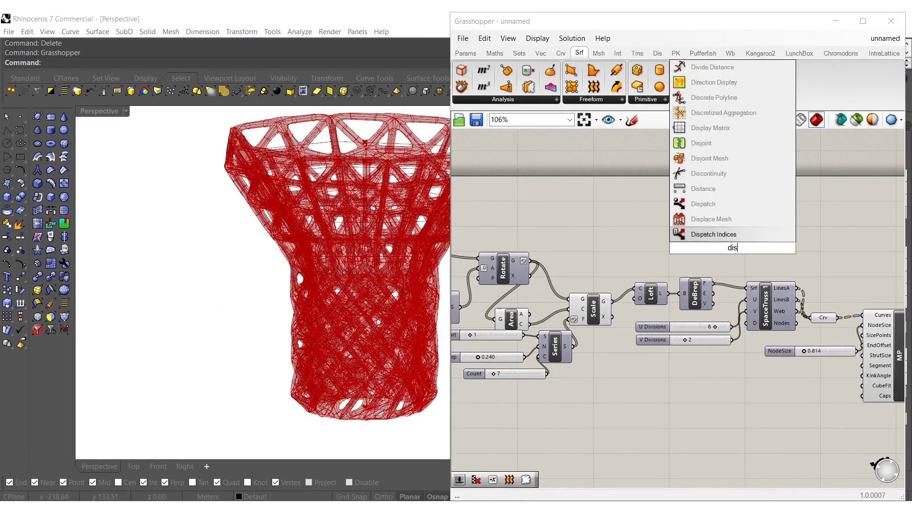
pyautogui.click(710, 204)
pyautogui.scroll(3, 712, 225)
pyautogui.moveTo(709, 319); pyautogui.dragTo(707, 327)
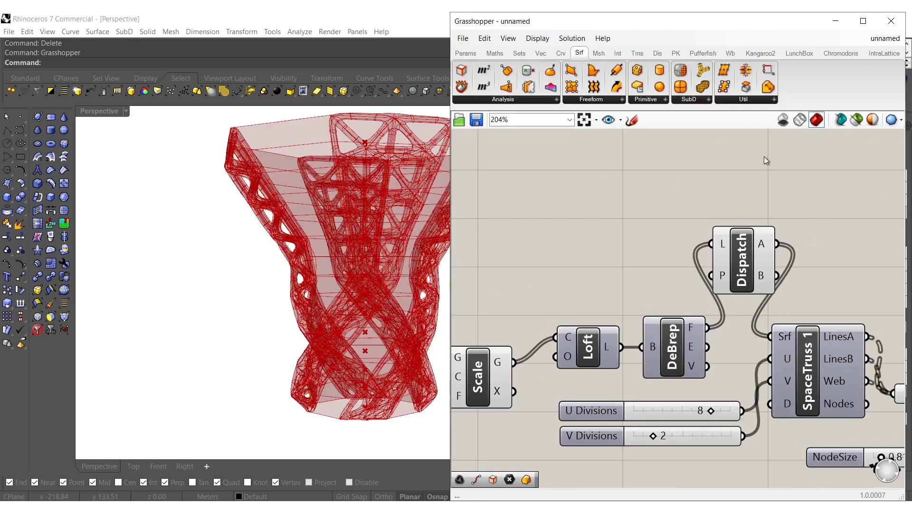
# - Turn off the preview of the Dispatch component
pyautogui.moveTo(767, 206); pyautogui.dragTo(714, 303)
pyautogui.middleClick(725, 270)
pyautogui.click(762, 234)
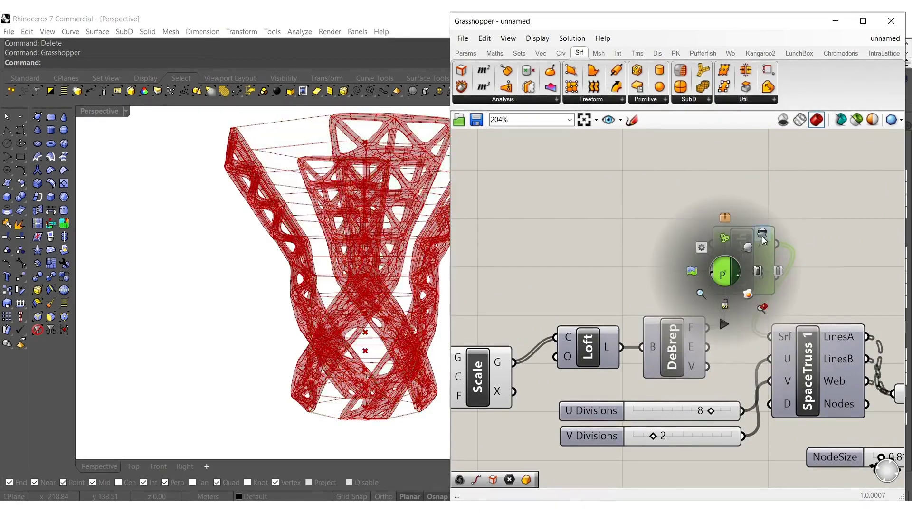
pyautogui.click(825, 208)
# - Set the space truss U divisions to 3 and V divisions to 1
pyautogui.moveTo(726, 381); pyautogui.dragTo(596, 301, button='right')
pyautogui.scroll(2, 596, 301)
pyautogui.scroll(2, 592, 352)
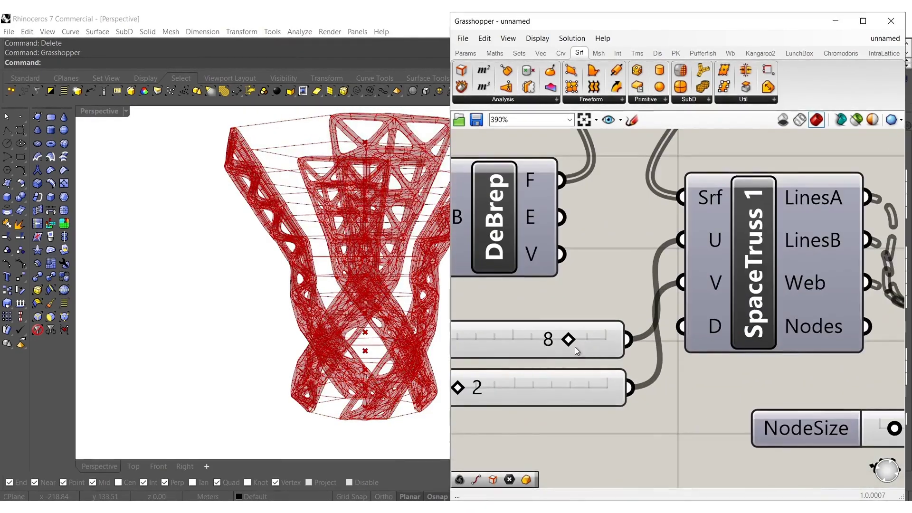
pyautogui.moveTo(538, 334); pyautogui.dragTo(496, 337)
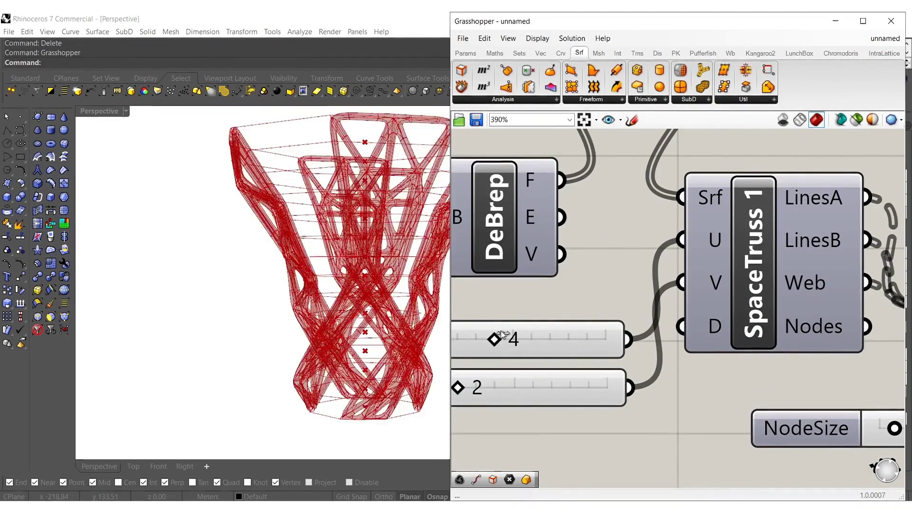
pyautogui.moveTo(499, 398); pyautogui.dragTo(556, 388, button='right')
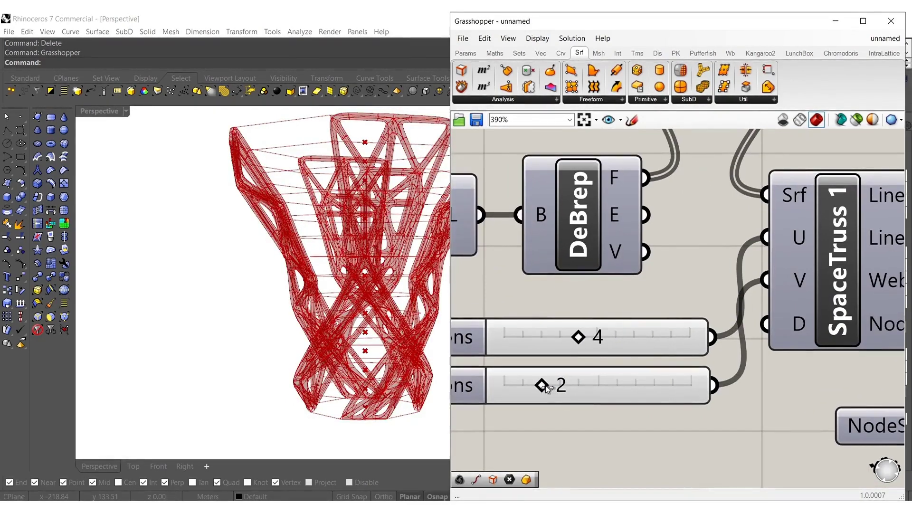
pyautogui.moveTo(565, 392); pyautogui.dragTo(528, 393)
pyautogui.scroll(-3, 592, 342)
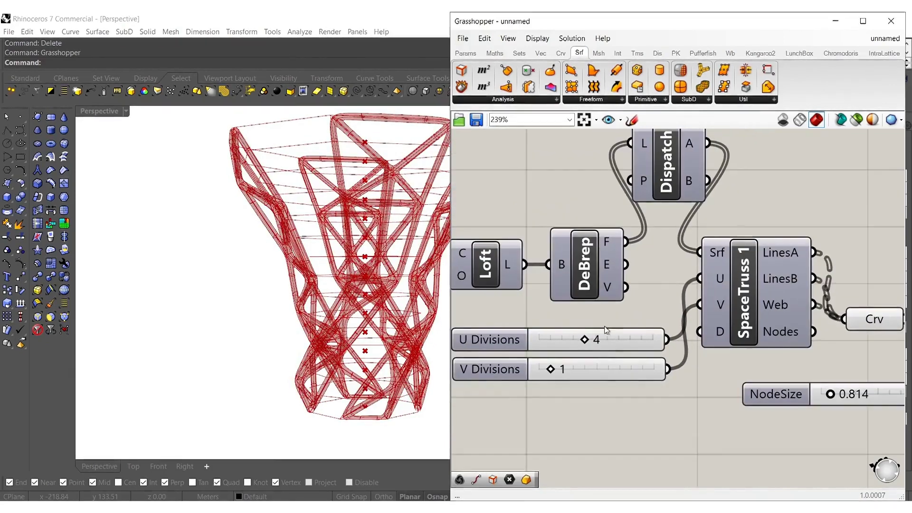
pyautogui.moveTo(586, 338)
pyautogui.mouseDown()
pyautogui.moveTo(597, 339)
pyautogui.moveTo(577, 339)
pyautogui.mouseUp()
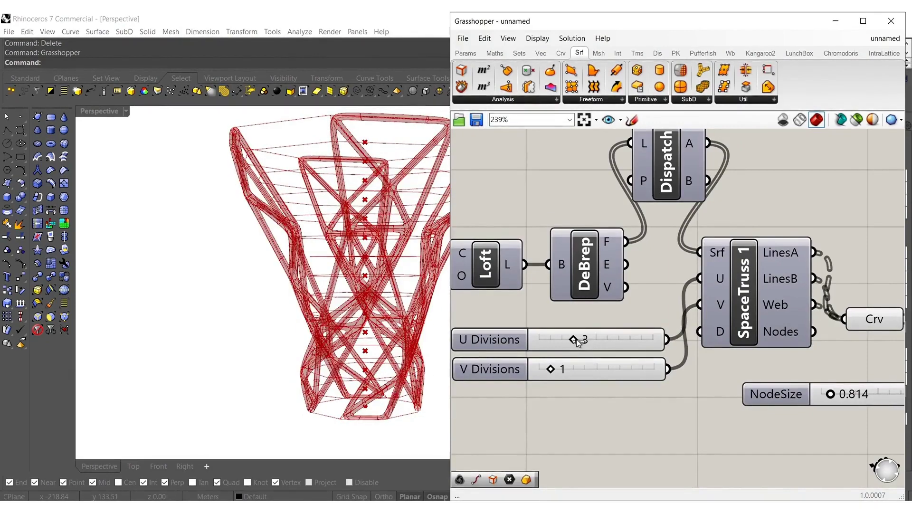
# - Set the base Polygon component's number of segments to 10
pyautogui.scroll(-5, 605, 312)
pyautogui.moveTo(599, 312); pyautogui.dragTo(825, 291, button='right')
pyautogui.moveTo(565, 280); pyautogui.dragTo(712, 289, button='right')
pyautogui.scroll(5, 545, 269)
pyautogui.moveTo(556, 269); pyautogui.dragTo(670, 313, button='right')
pyautogui.moveTo(679, 268); pyautogui.dragTo(783, 269)
pyautogui.moveTo(761, 289); pyautogui.dragTo(551, 226, button='right')
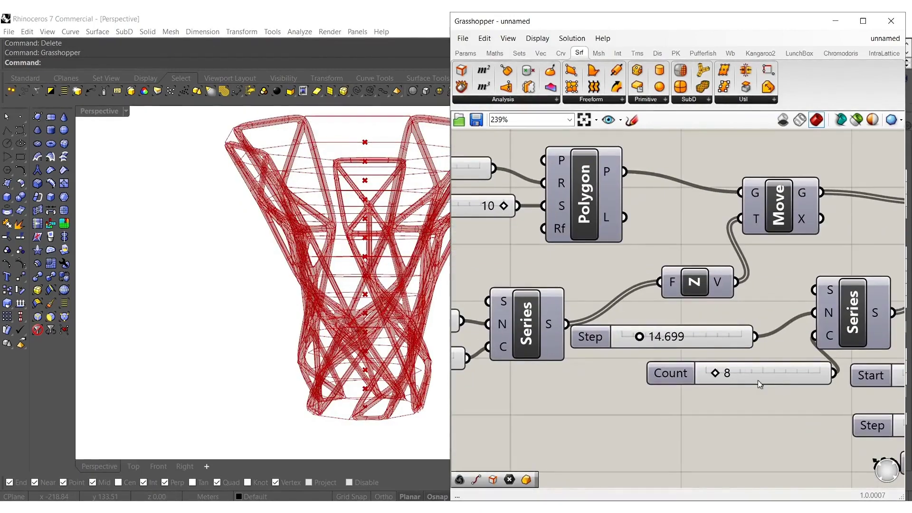
pyautogui.moveTo(765, 381); pyautogui.dragTo(631, 377, button='right')
# - Insert a Custom Preview component beside MultiPipe and connect the MultiPipe output to its geometry input
pyautogui.scroll(-5, 674, 340)
pyautogui.scroll(-2, 675, 340)
pyautogui.scroll(4, 740, 357)
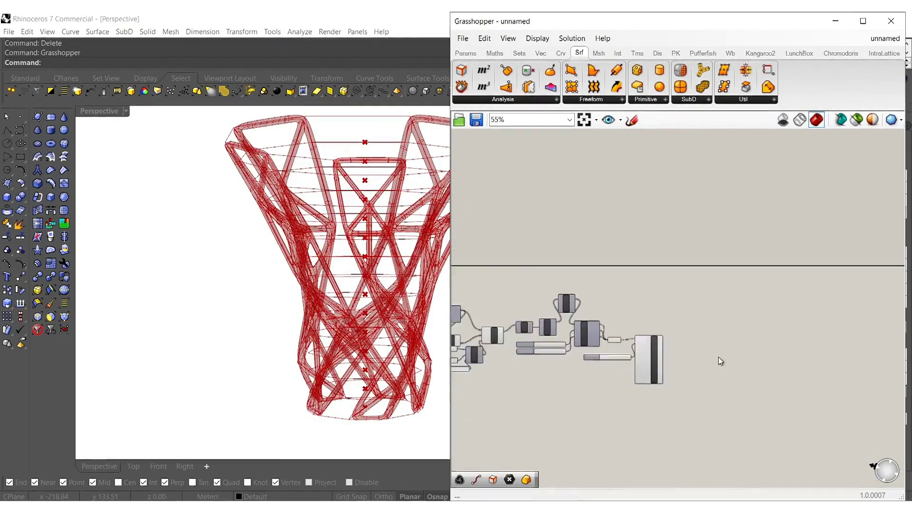
pyautogui.scroll(3, 673, 367)
pyautogui.doubleClick(674, 367)
pyautogui.write('cuas')
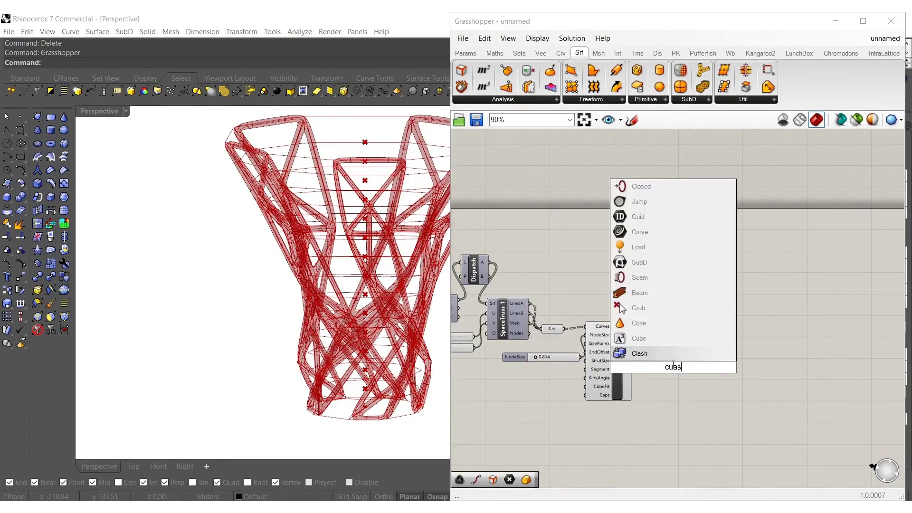
pyautogui.press('BackSpace')
pyautogui.press('BackSpace')
pyautogui.write('st')
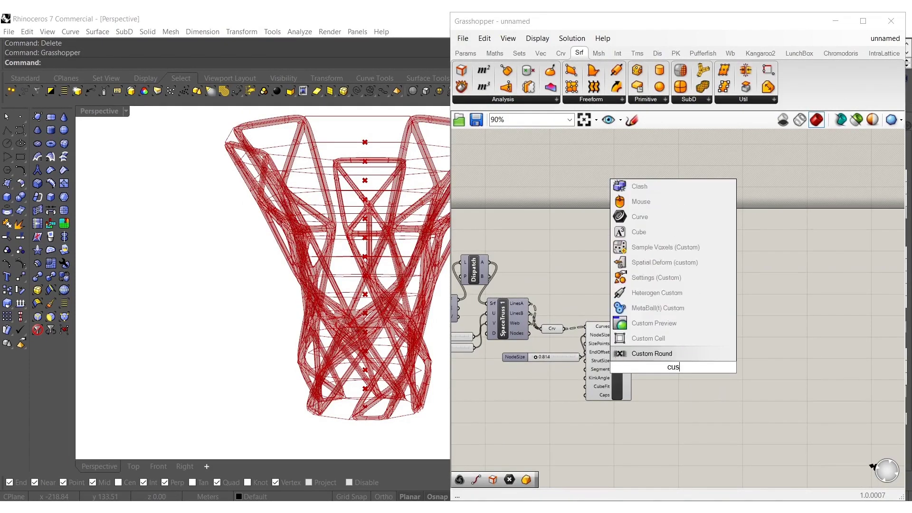
pyautogui.click(665, 324)
pyautogui.scroll(3, 664, 357)
pyautogui.moveTo(661, 362); pyautogui.dragTo(617, 364)
# - Set the Perspective viewport's display mode to Arctic
pyautogui.click(113, 110)
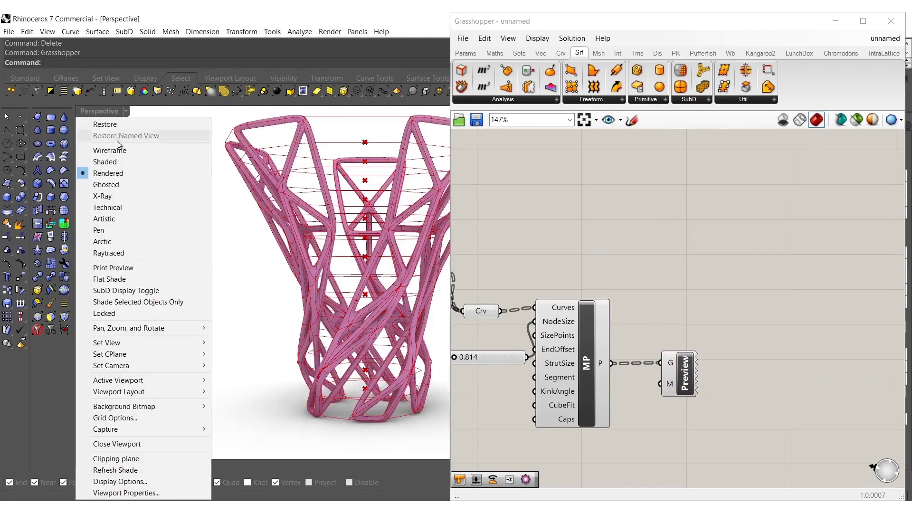
pyautogui.click(117, 241)
pyautogui.moveTo(224, 271); pyautogui.dragTo(244, 303, button='right')
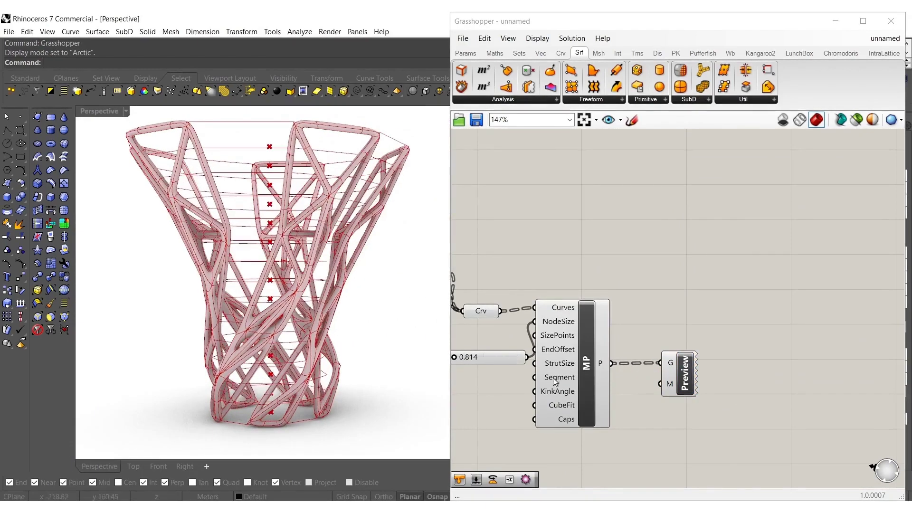
# - Turn off the preview of the space truss, curve parameter and MultiPipe components
pyautogui.moveTo(554, 378); pyautogui.dragTo(681, 293, button='right')
pyautogui.moveTo(479, 370); pyautogui.dragTo(745, 164)
pyautogui.middleClick(656, 248)
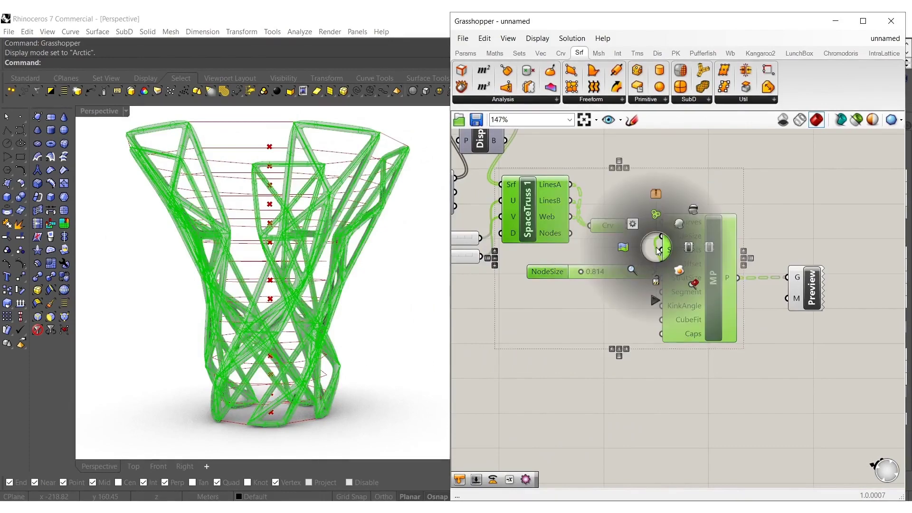
pyautogui.click(693, 211)
pyautogui.click(708, 175)
pyautogui.moveTo(383, 306); pyautogui.dragTo(329, 297, button='right')
# - Set the step of the Series driving the Rotate angle to 33.228
pyautogui.moveTo(605, 332); pyautogui.dragTo(878, 310, button='right')
pyautogui.moveTo(562, 321); pyautogui.dragTo(752, 359, button='right')
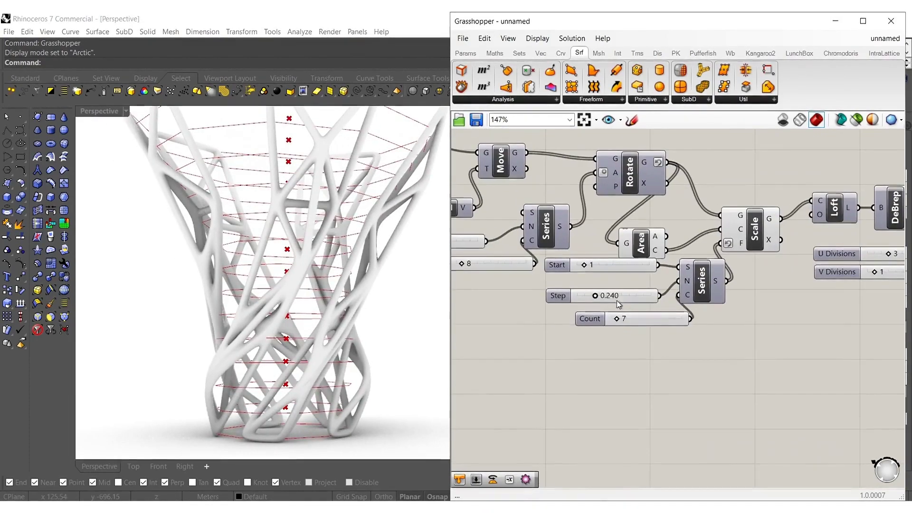
pyautogui.moveTo(538, 295); pyautogui.dragTo(671, 347, button='right')
pyautogui.scroll(7, 573, 299)
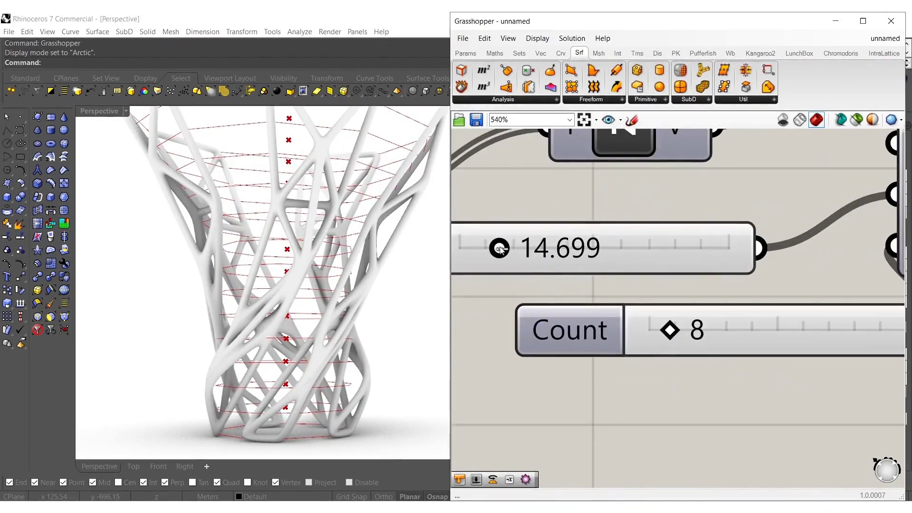
pyautogui.moveTo(507, 250); pyautogui.dragTo(551, 251)
pyautogui.moveTo(338, 238); pyautogui.dragTo(373, 252, button='right')
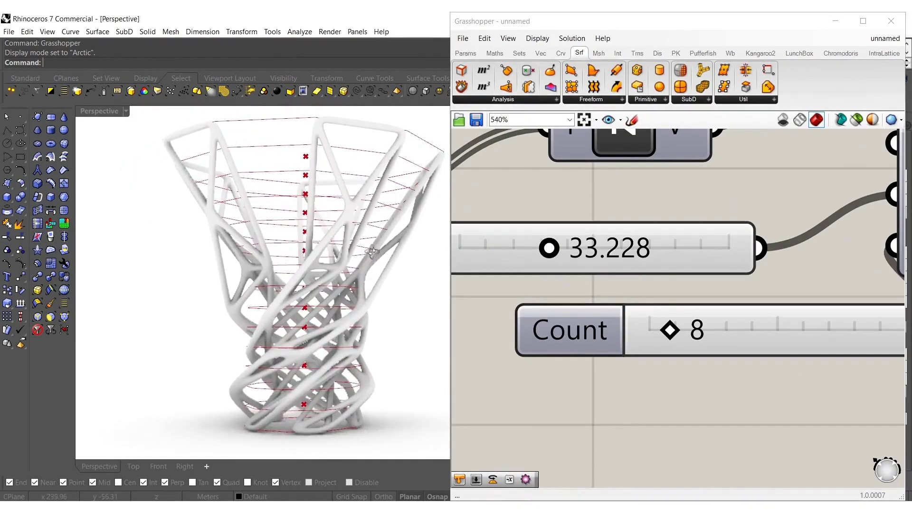
# - Set the step of the Series driving the Scale factor to 0.272
pyautogui.scroll(-6, 579, 272)
pyautogui.scroll(5, 699, 338)
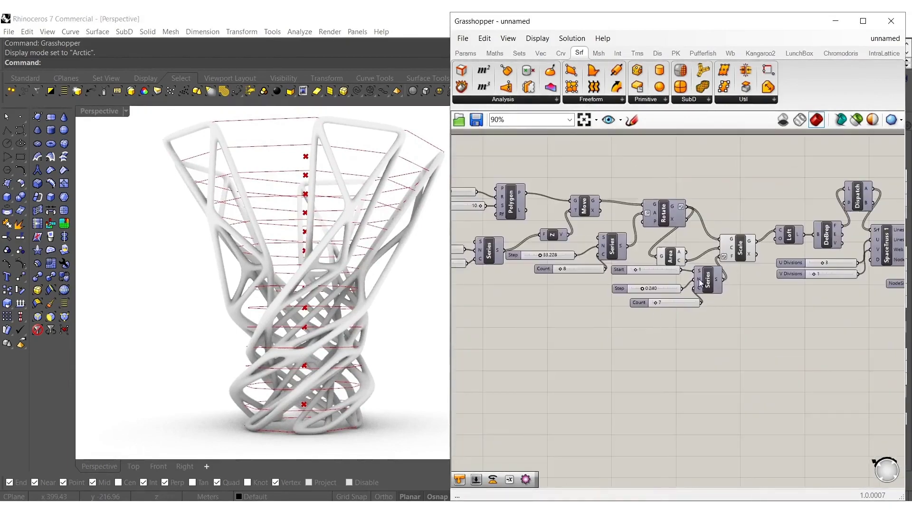
pyautogui.scroll(3, 521, 339)
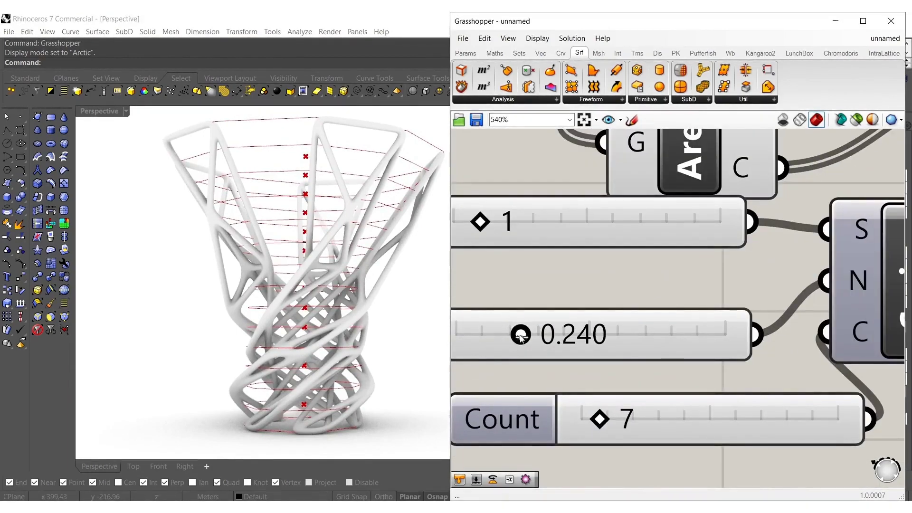
pyautogui.moveTo(527, 339)
pyautogui.mouseDown()
pyautogui.moveTo(585, 336)
pyautogui.moveTo(480, 335)
pyautogui.moveTo(527, 336)
pyautogui.mouseUp()
pyautogui.moveTo(480, 222)
pyautogui.mouseDown()
pyautogui.moveTo(503, 227)
pyautogui.moveTo(462, 222)
pyautogui.moveTo(481, 223)
pyautogui.mouseUp()
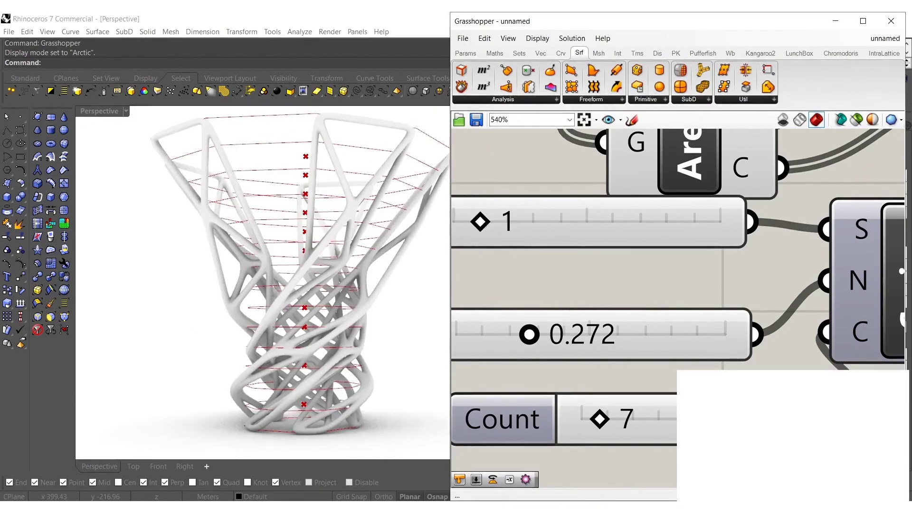
pyautogui.click(525, 286)
# - Try a count of 2 on the scale Series, settle it at 8, and set its step to 0.303
pyautogui.moveTo(600, 419)
pyautogui.mouseDown()
pyautogui.moveTo(618, 424)
pyautogui.moveTo(585, 419)
pyautogui.mouseUp()
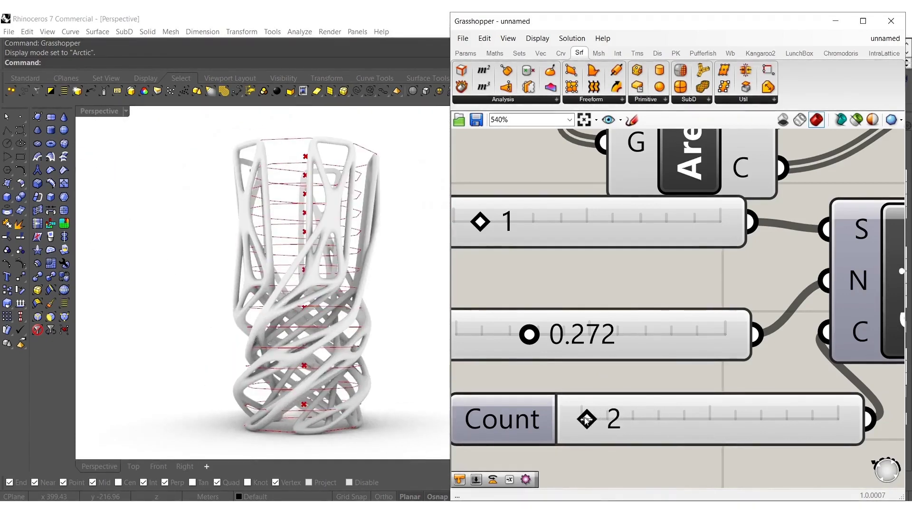
pyautogui.moveTo(595, 420); pyautogui.dragTo(604, 419)
pyautogui.moveTo(601, 419); pyautogui.dragTo(602, 420)
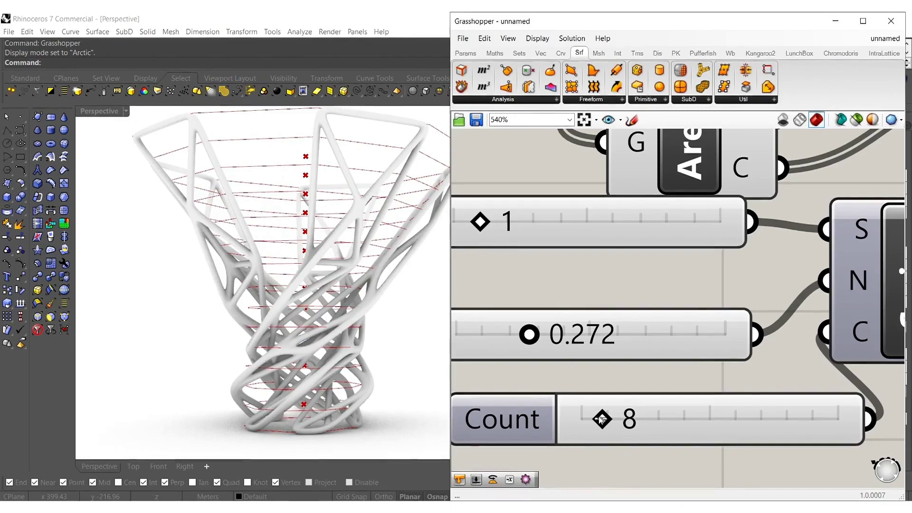
pyautogui.scroll(-4, 602, 304)
pyautogui.scroll(4, 581, 310)
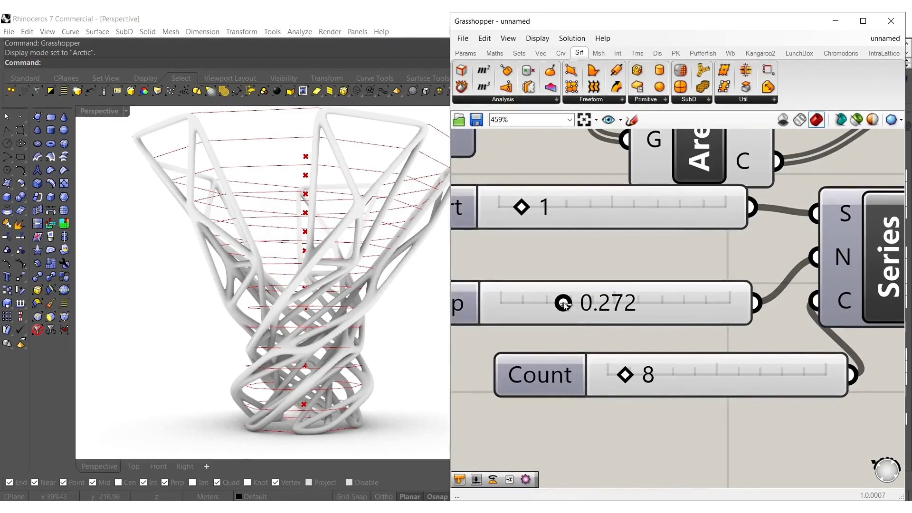
pyautogui.moveTo(565, 303); pyautogui.dragTo(571, 303)
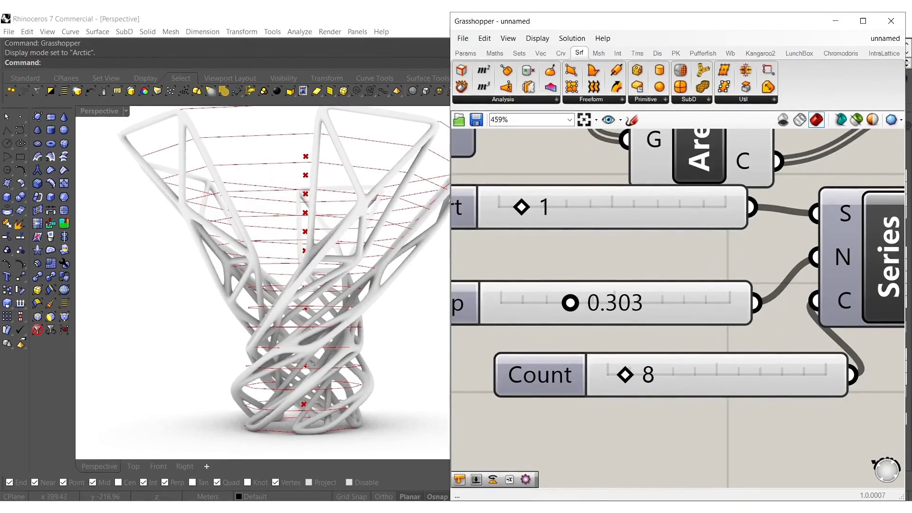
# - Set the MultiPipe NodeSize to 1.397 and inspect the thicker struts
pyautogui.moveTo(143, 313); pyautogui.dragTo(335, 285, button='right')
pyautogui.scroll(-6, 592, 277)
pyautogui.moveTo(712, 306); pyautogui.dragTo(529, 331, button='right')
pyautogui.moveTo(837, 302); pyautogui.dragTo(682, 318, button='right')
pyautogui.scroll(8, 683, 318)
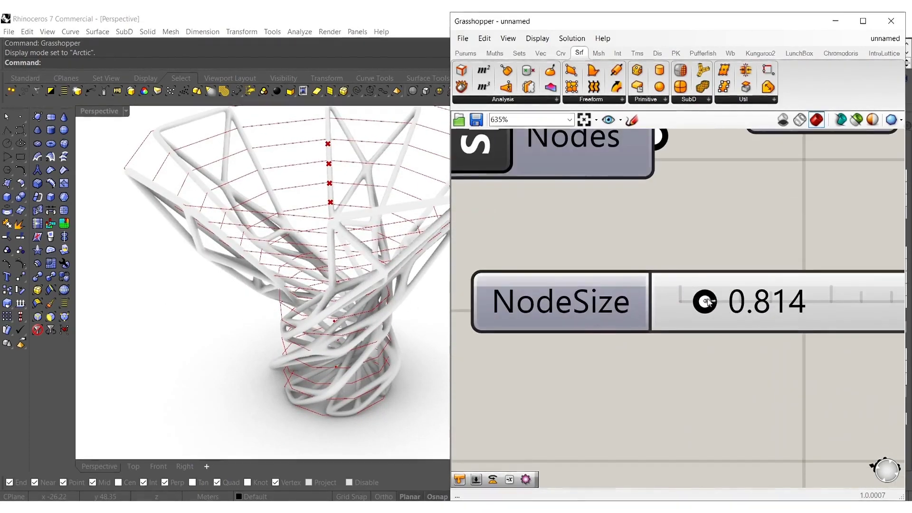
pyautogui.moveTo(720, 304); pyautogui.dragTo(723, 303)
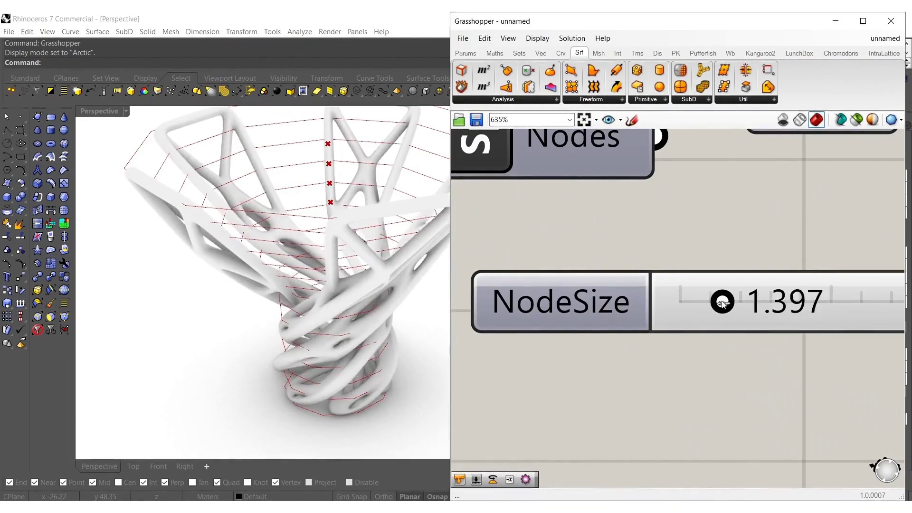
pyautogui.moveTo(315, 309); pyautogui.dragTo(245, 311, button='right')
# - Test the MultiPipe NodeSize at 3.995 and bring it back down to 1.365
pyautogui.moveTo(728, 311); pyautogui.dragTo(813, 309)
pyautogui.moveTo(361, 321); pyautogui.dragTo(290, 324, button='right')
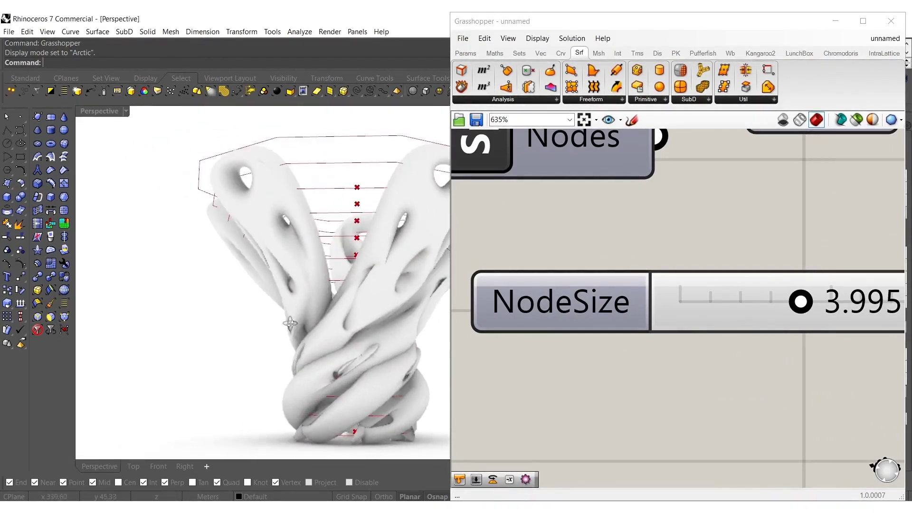
pyautogui.moveTo(800, 300); pyautogui.dragTo(719, 301)
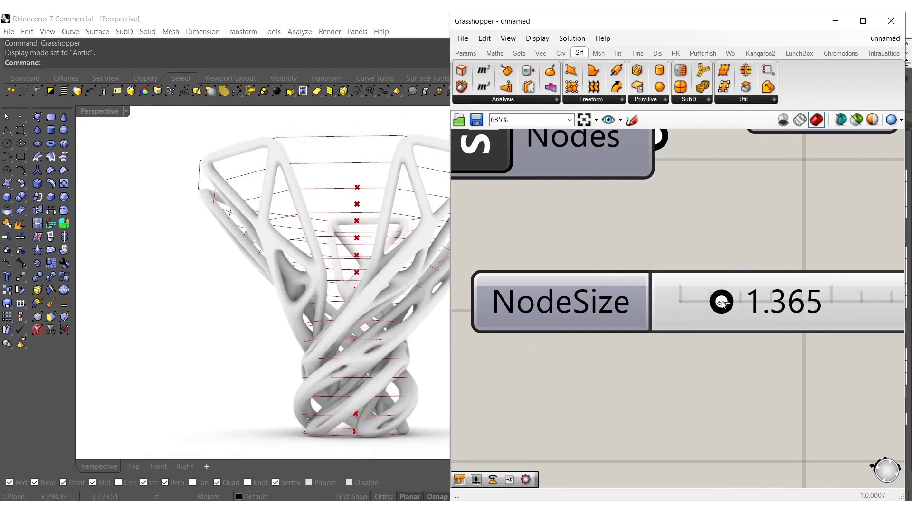
# - Set the base Polygon component's number of segments to 16
pyautogui.scroll(-5, 627, 300)
pyautogui.scroll(-4, 588, 285)
pyautogui.moveTo(509, 341); pyautogui.dragTo(767, 340, button='right')
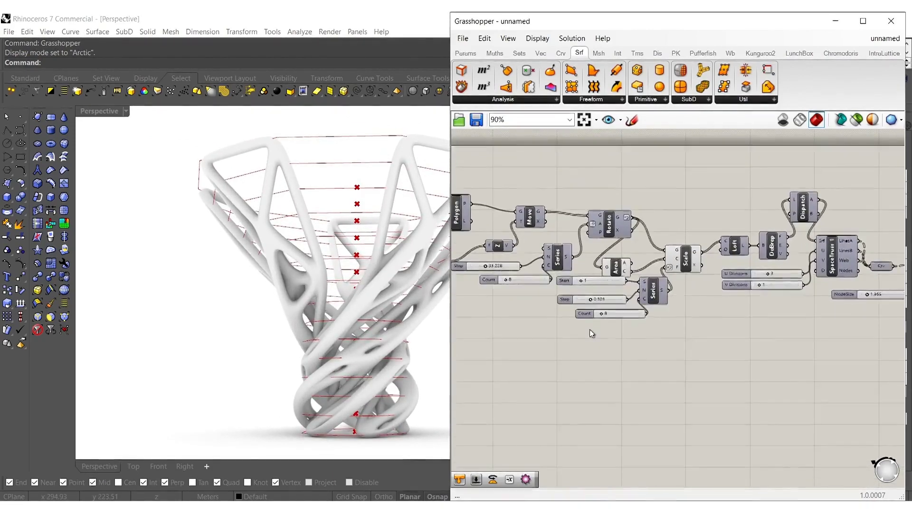
pyautogui.moveTo(589, 329); pyautogui.dragTo(781, 341, button='right')
pyautogui.moveTo(553, 229); pyautogui.dragTo(600, 264, button='right')
pyautogui.scroll(3, 600, 264)
pyautogui.scroll(3, 600, 264)
pyautogui.doubleClick(607, 250)
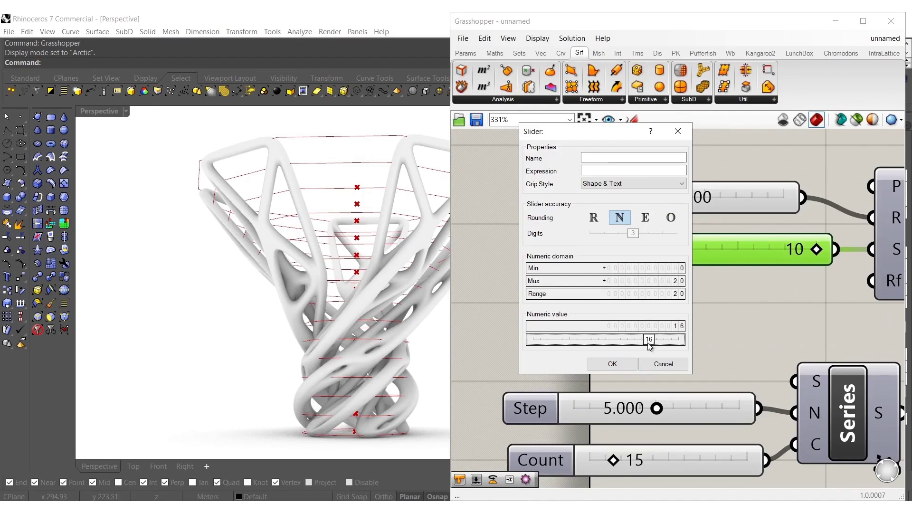
pyautogui.click(613, 360)
pyautogui.moveTo(251, 270); pyautogui.dragTo(398, 311, button='right')
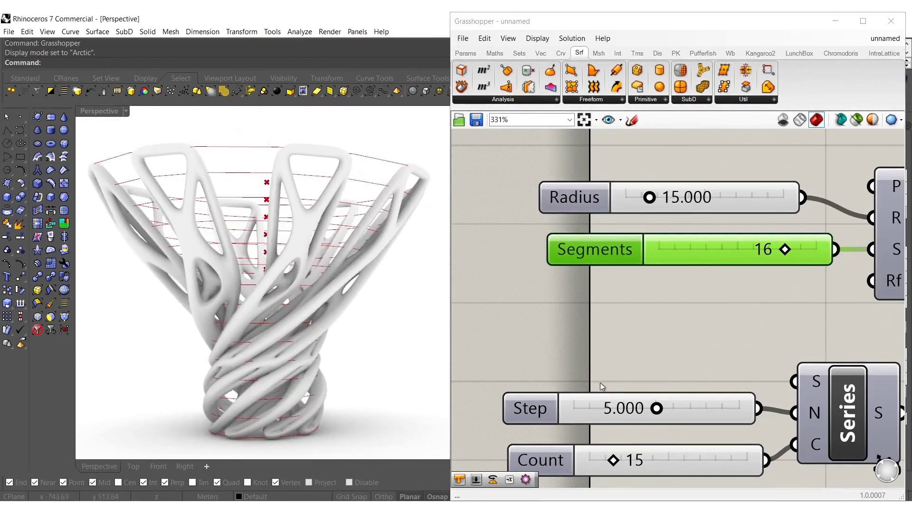
# - Set the step of the Series driving the vertical move to 7.414 to make the tower taller
pyautogui.moveTo(635, 409); pyautogui.dragTo(696, 403)
pyautogui.scroll(-5, 307, 313)
pyautogui.keyDown('shift'); pyautogui.moveTo(288, 278); pyautogui.dragTo(333, 300, button='right'); pyautogui.keyUp('shift')
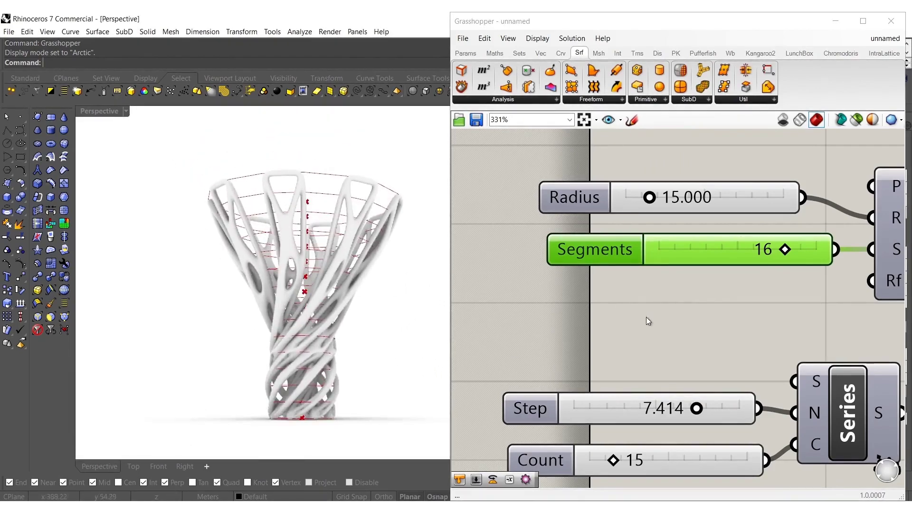
# - Increase the step of the Series driving the Scale factor to widen the tower's top
pyautogui.scroll(-8, 666, 319)
pyautogui.moveTo(712, 347); pyautogui.dragTo(644, 356, button='right')
pyautogui.scroll(8, 724, 361)
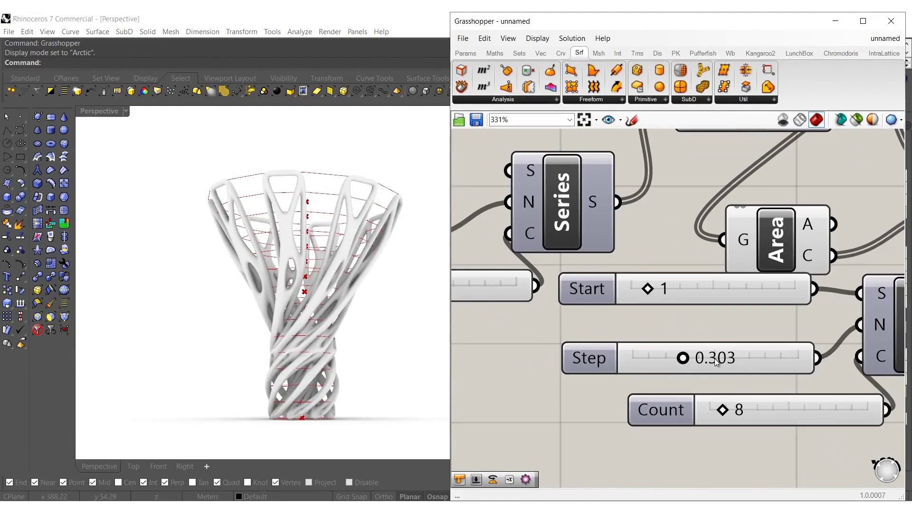
pyautogui.moveTo(690, 363); pyautogui.dragTo(725, 358)
pyautogui.moveTo(390, 304); pyautogui.dragTo(348, 289, button='right')
# - Try disconnecting the space truss LinesA output from the curve parameter and inspect the structure
pyautogui.scroll(-4, 554, 276)
pyautogui.moveTo(819, 299); pyautogui.dragTo(565, 327, button='right')
pyautogui.moveTo(711, 313); pyautogui.dragTo(572, 315, button='right')
pyautogui.scroll(2, 756, 309)
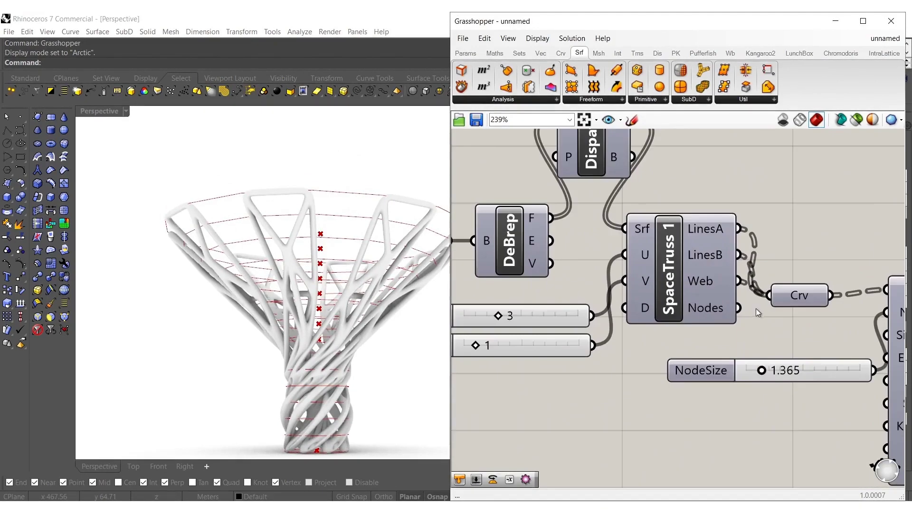
pyautogui.keyDown('ctrl'); pyautogui.moveTo(741, 227); pyautogui.dragTo(740, 227); pyautogui.keyUp('ctrl')
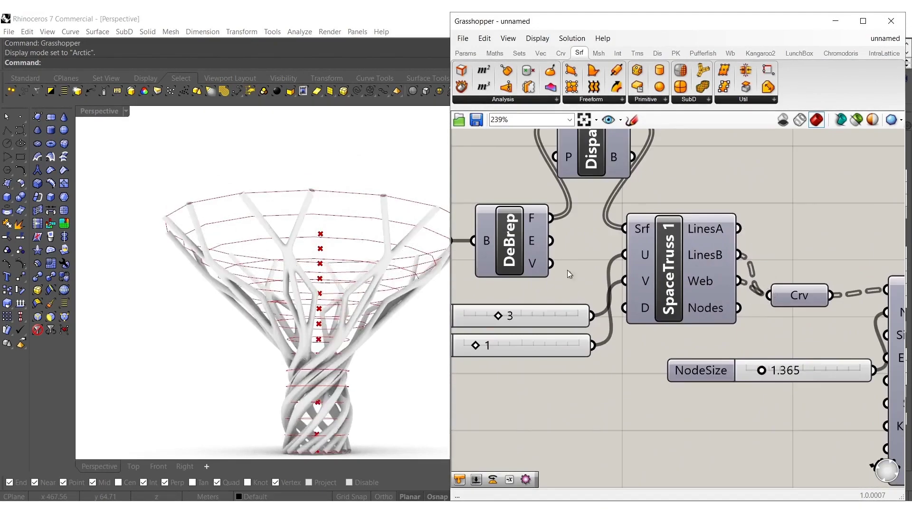
pyautogui.moveTo(368, 284); pyautogui.dragTo(391, 281, button='right')
# - Disconnect the space truss LinesB output from the curve parameter, keeping LinesA and Web linked, and set the U divisions to 5
pyautogui.moveTo(769, 295); pyautogui.dragTo(760, 261)
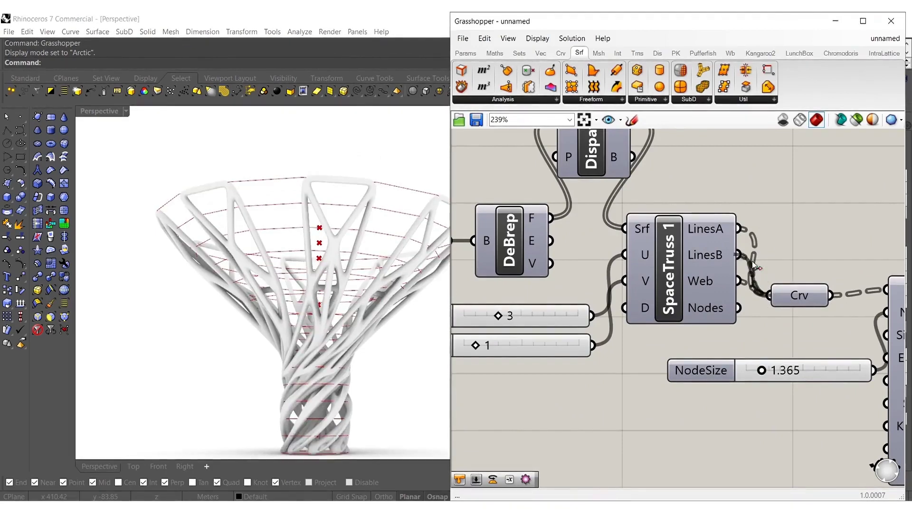
pyautogui.moveTo(429, 272)
pyautogui.mouseDown(button='right')
pyautogui.moveTo(339, 271)
pyautogui.moveTo(420, 217)
pyautogui.moveTo(408, 224)
pyautogui.moveTo(396, 213)
pyautogui.moveTo(356, 364)
pyautogui.moveTo(373, 328)
pyautogui.moveTo(427, 265)
pyautogui.mouseUp(button='right')
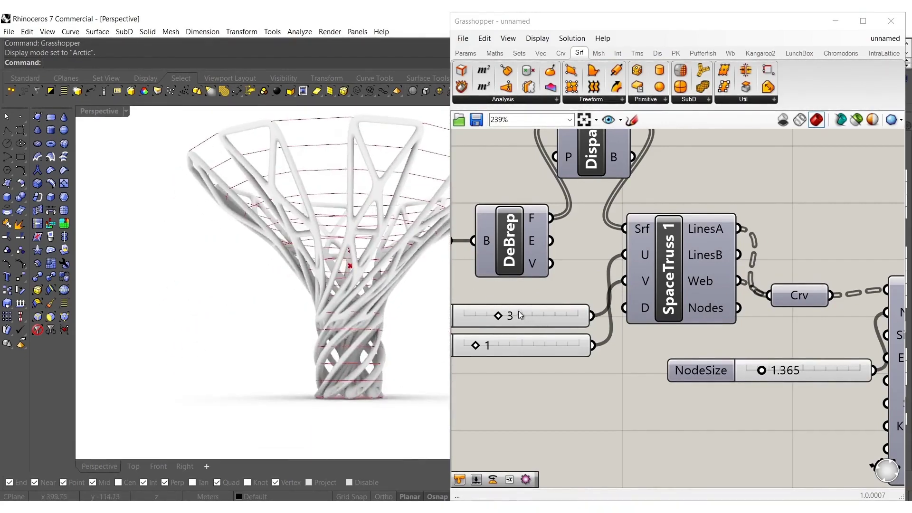
pyautogui.moveTo(498, 316); pyautogui.dragTo(521, 318)
# - Set the MultiPipe NodeSize to 1.346
pyautogui.scroll(5, 760, 371)
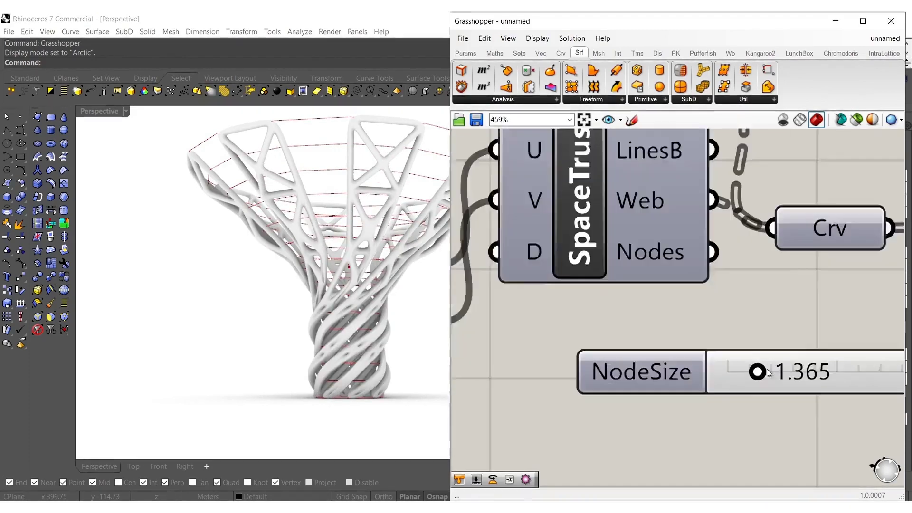
pyautogui.moveTo(754, 371)
pyautogui.mouseDown()
pyautogui.moveTo(721, 372)
pyautogui.moveTo(793, 372)
pyautogui.moveTo(757, 372)
pyautogui.mouseUp()
pyautogui.moveTo(412, 304); pyautogui.dragTo(352, 293, button='right')
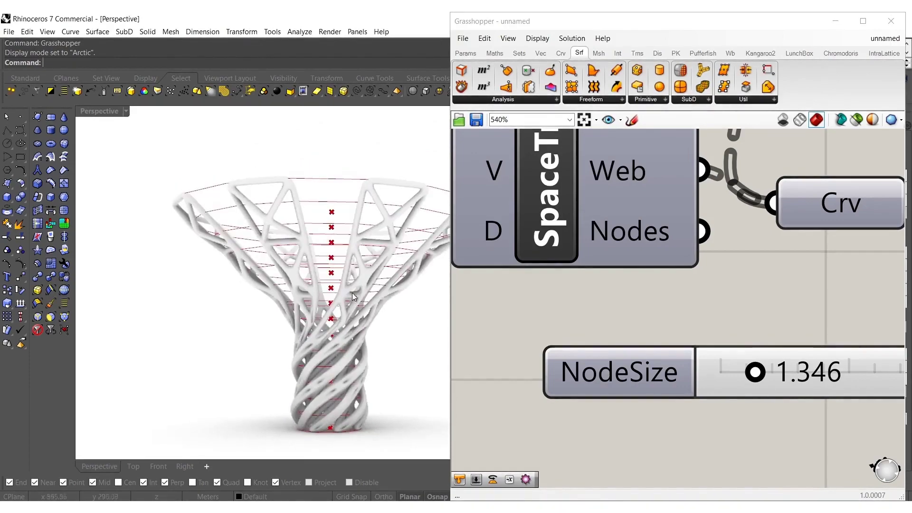
# - Set the base Polygon component's number of segments to 13
pyautogui.scroll(-9, 611, 299)
pyautogui.moveTo(503, 323); pyautogui.dragTo(747, 329, button='right')
pyautogui.moveTo(549, 330); pyautogui.dragTo(694, 331, button='right')
pyautogui.scroll(8, 622, 232)
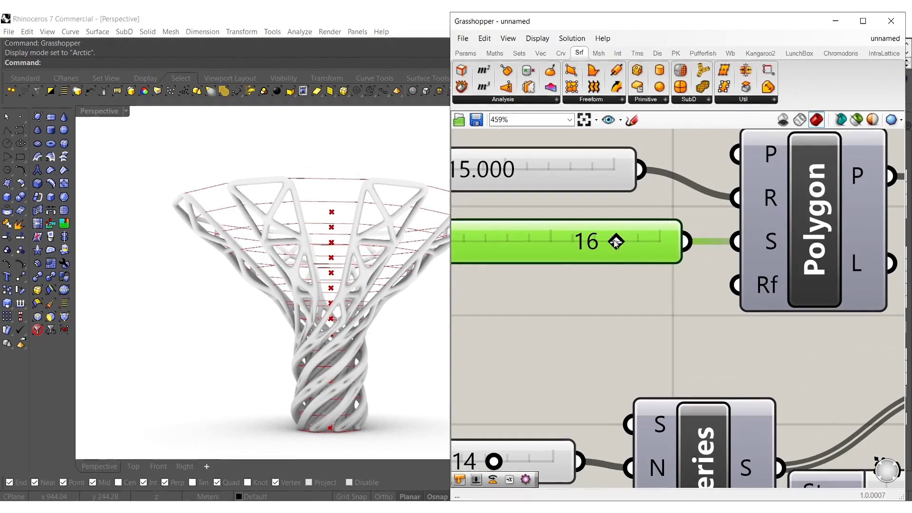
pyautogui.moveTo(604, 241); pyautogui.dragTo(589, 241)
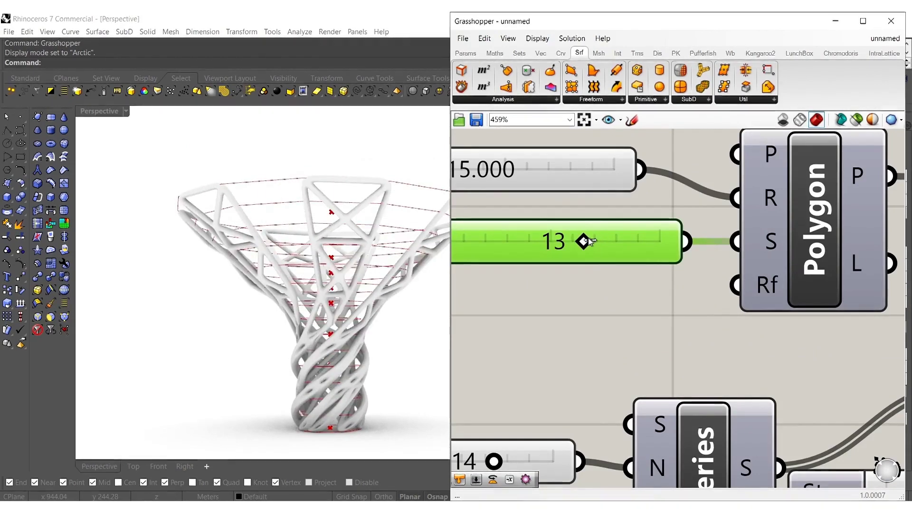
pyautogui.moveTo(354, 318); pyautogui.dragTo(328, 307, button='right')
# - Add an Offset Surface component, feed the Loft output into its surface input, and place it above the Dispatch component
pyautogui.scroll(-10, 720, 283)
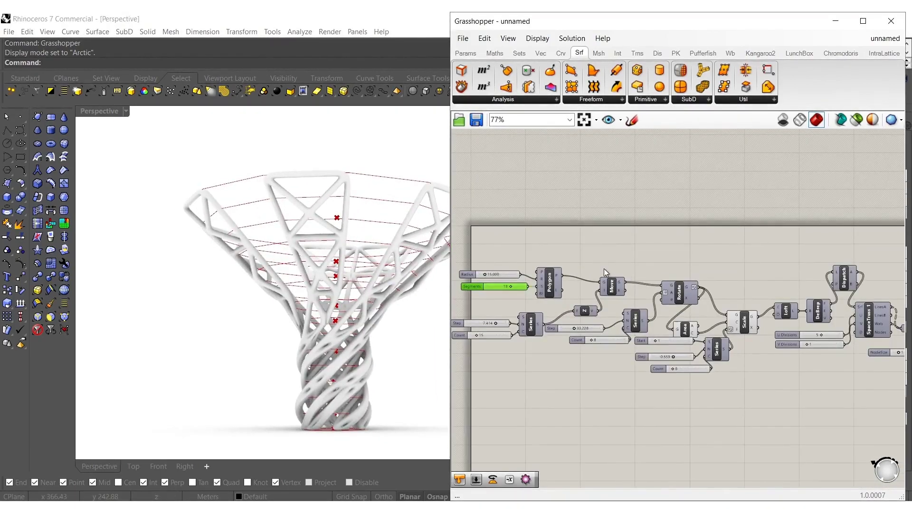
pyautogui.scroll(2, 603, 269)
pyautogui.scroll(5, 717, 319)
pyautogui.doubleClick(679, 290)
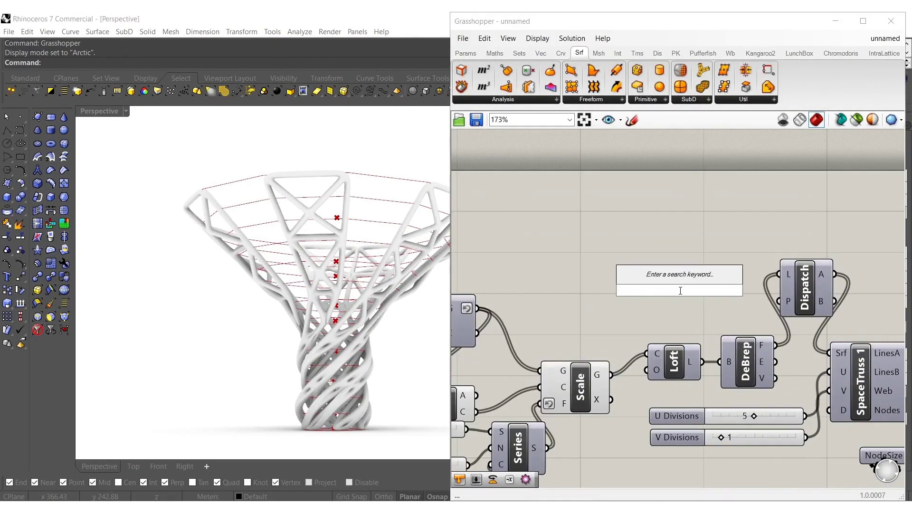
pyautogui.write('off')
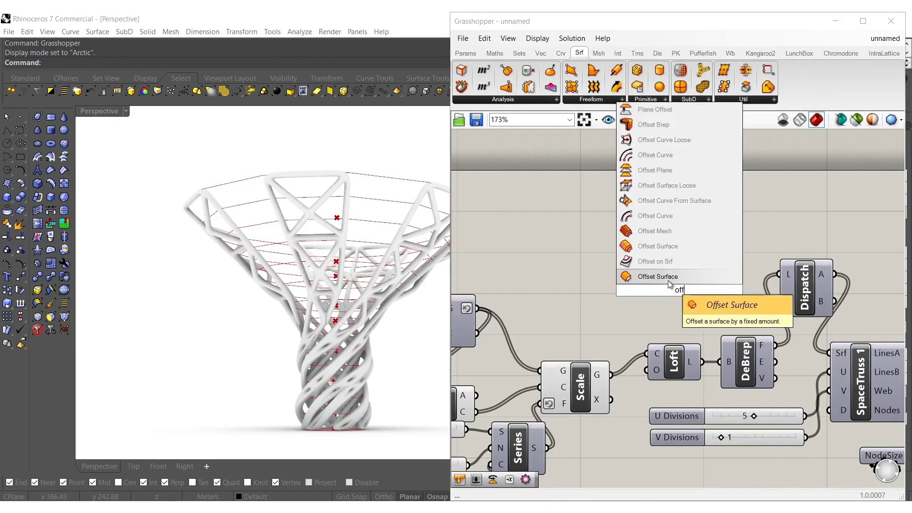
pyautogui.click(660, 249)
pyautogui.moveTo(650, 266); pyautogui.dragTo(673, 300)
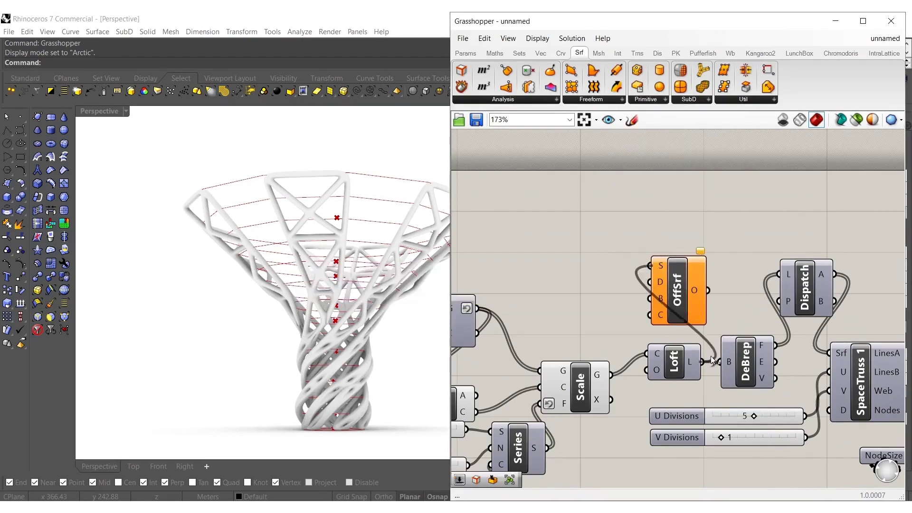
pyautogui.moveTo(711, 355); pyautogui.dragTo(707, 359)
pyautogui.moveTo(692, 304); pyautogui.dragTo(792, 214)
pyautogui.moveTo(300, 213); pyautogui.dragTo(290, 271, button='right')
# - Create a number slider of 5.000 and connect it to the Offset Surface distance input
pyautogui.doubleClick(638, 195)
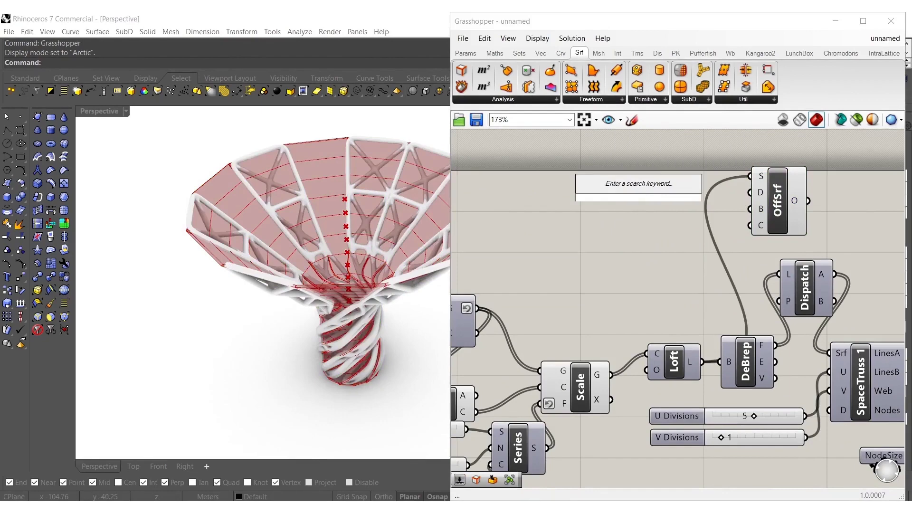
pyautogui.write('5')
pyautogui.press('Return')
pyautogui.scroll(2, 748, 202)
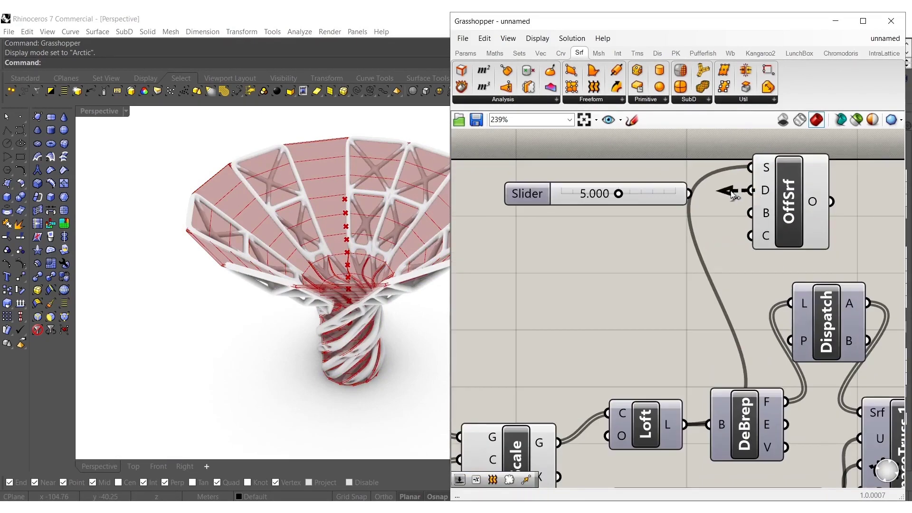
pyautogui.moveTo(690, 247); pyautogui.dragTo(636, 261, button='right')
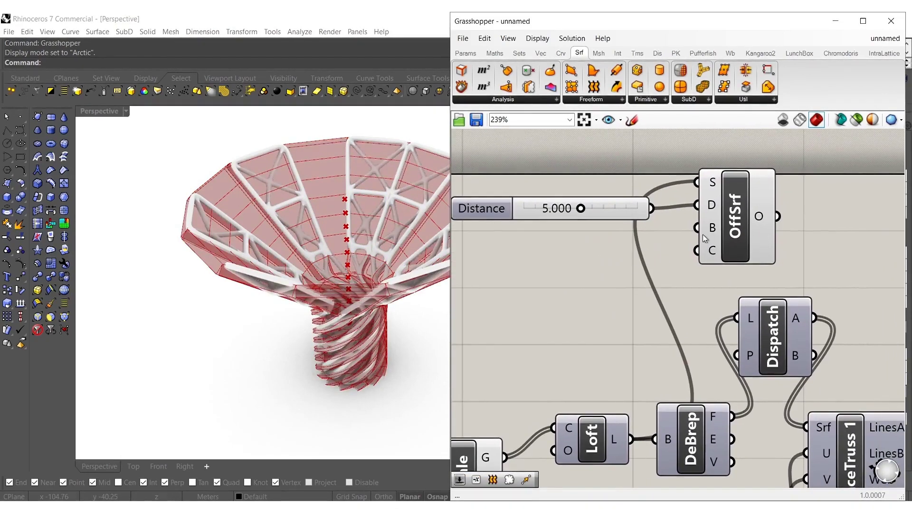
# - Insert a Negative component between the distance slider and the Offset Surface distance input to reverse the offset direction
pyautogui.doubleClick(663, 248)
pyautogui.write('neg')
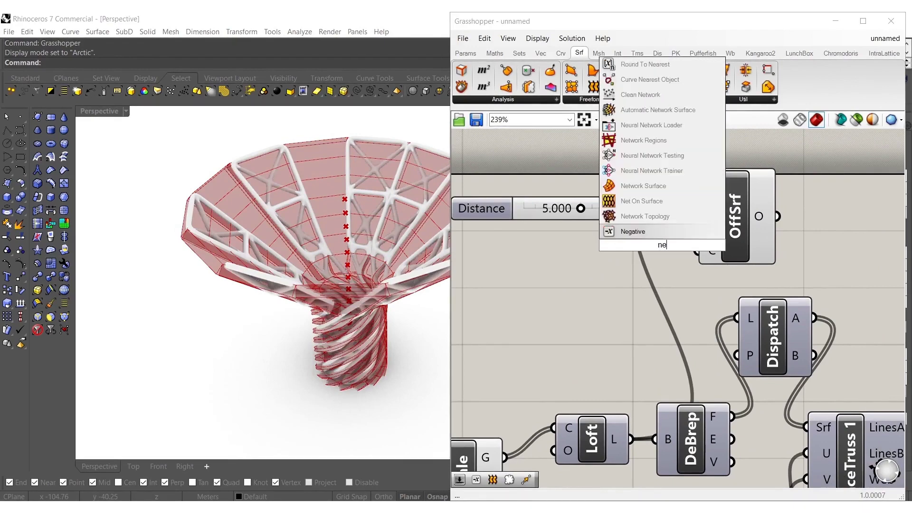
pyautogui.press('Return')
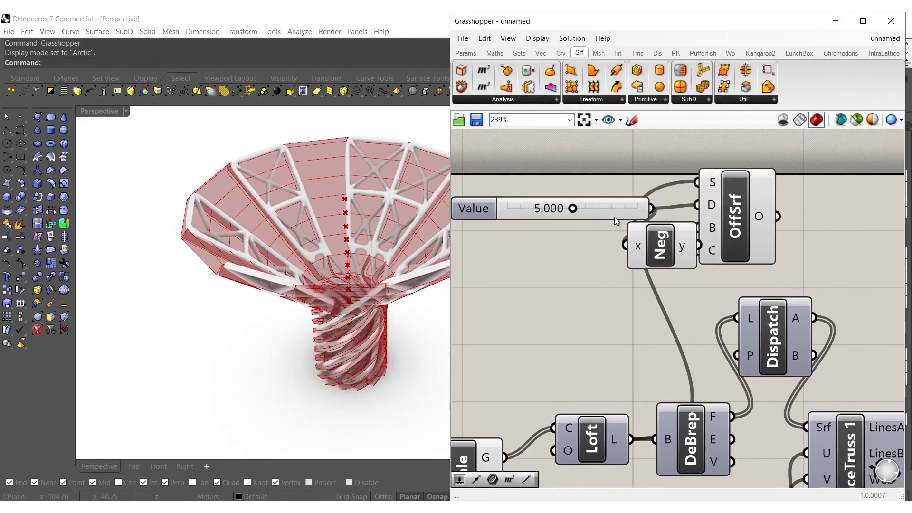
pyautogui.moveTo(614, 218); pyautogui.dragTo(497, 218)
pyautogui.moveTo(667, 246); pyautogui.dragTo(628, 226)
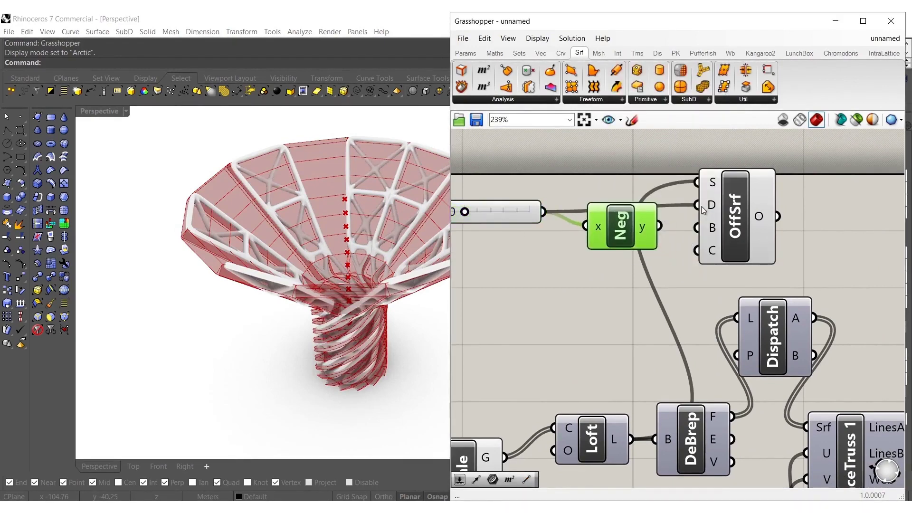
pyautogui.moveTo(704, 211); pyautogui.dragTo(654, 245)
# - Set the offset distance slider feeding the Negative component to 7.125
pyautogui.moveTo(382, 240); pyautogui.dragTo(394, 192, button='right')
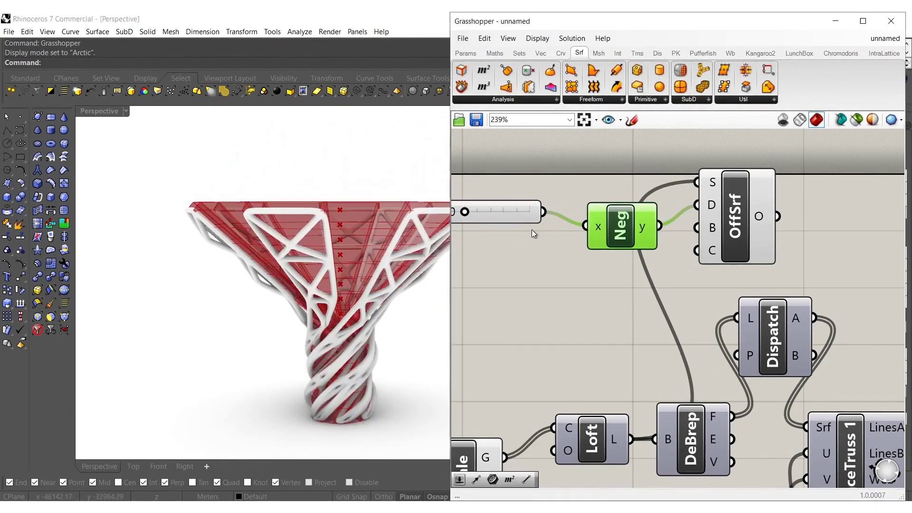
pyautogui.moveTo(532, 229); pyautogui.dragTo(615, 230, button='right')
pyautogui.moveTo(573, 217); pyautogui.dragTo(579, 213)
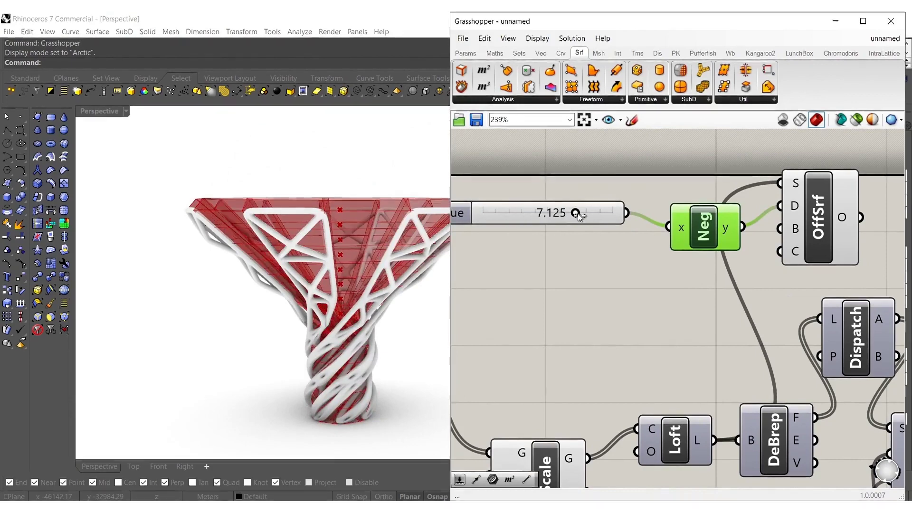
# - Add a Mesh Brep component and feed the Offset Surface output into its brep input
pyautogui.scroll(-8, 551, 222)
pyautogui.scroll(5, 634, 228)
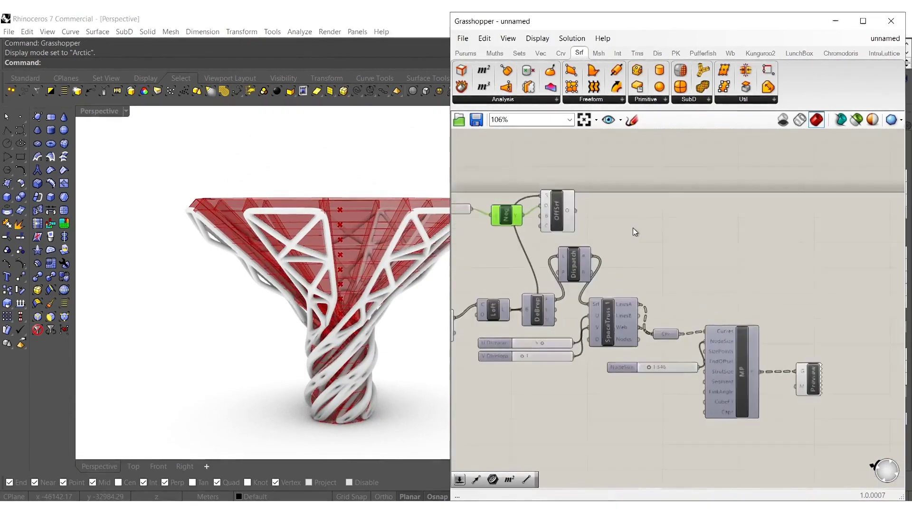
pyautogui.doubleClick(637, 223)
pyautogui.write('mesh')
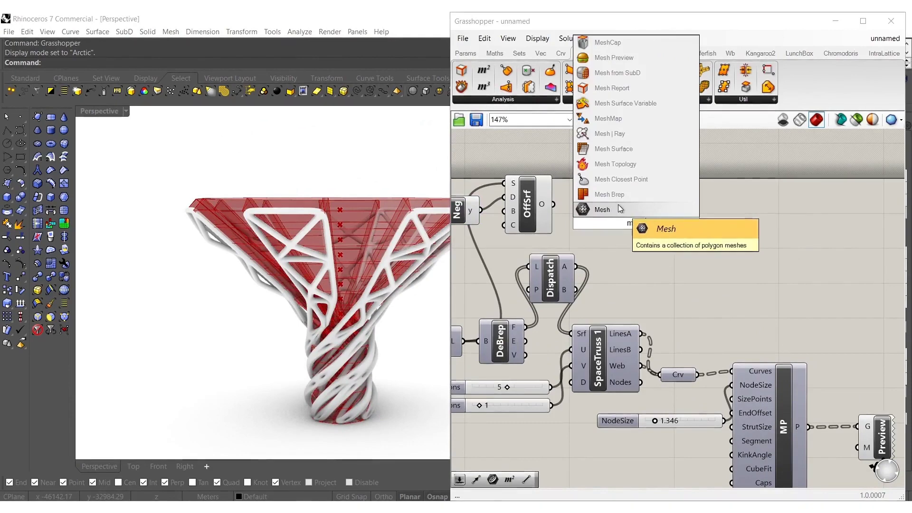
pyautogui.click(617, 205)
pyautogui.moveTo(613, 216); pyautogui.dragTo(558, 204)
# - Add a Brep/Mesh Contour component and connect the Mesh Brep output to its shape input
pyautogui.doubleClick(740, 241)
pyautogui.write('c')
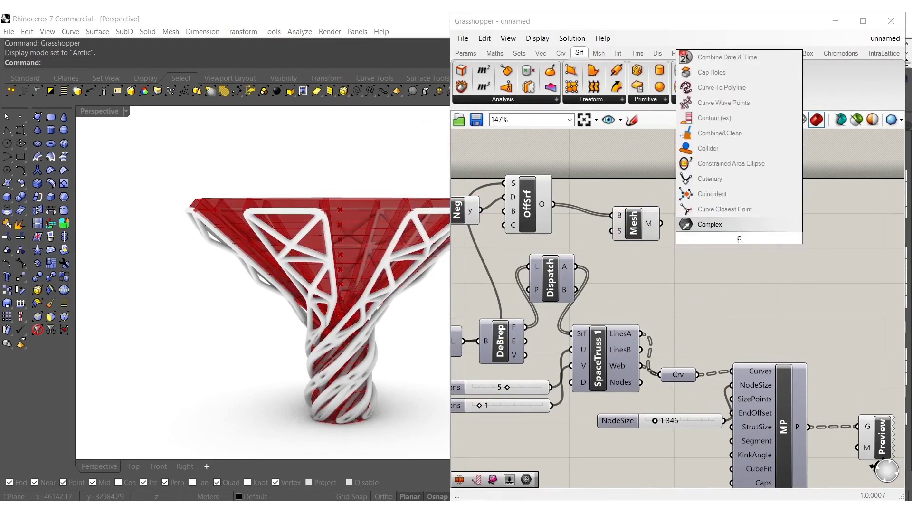
pyautogui.write('on')
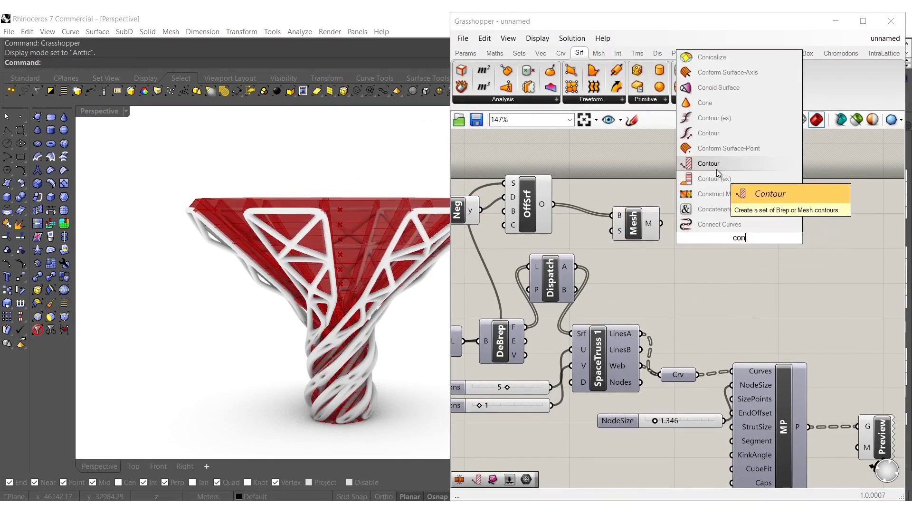
pyautogui.click(710, 164)
pyautogui.moveTo(689, 224); pyautogui.dragTo(661, 223)
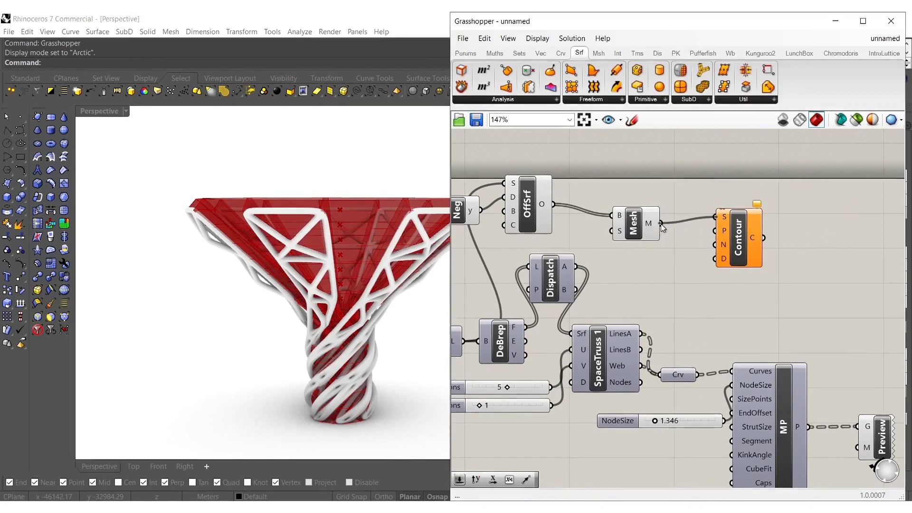
# - Create a 5.000 number slider, move the Contour component aside, and connect the slider to its distance input
pyautogui.doubleClick(699, 263)
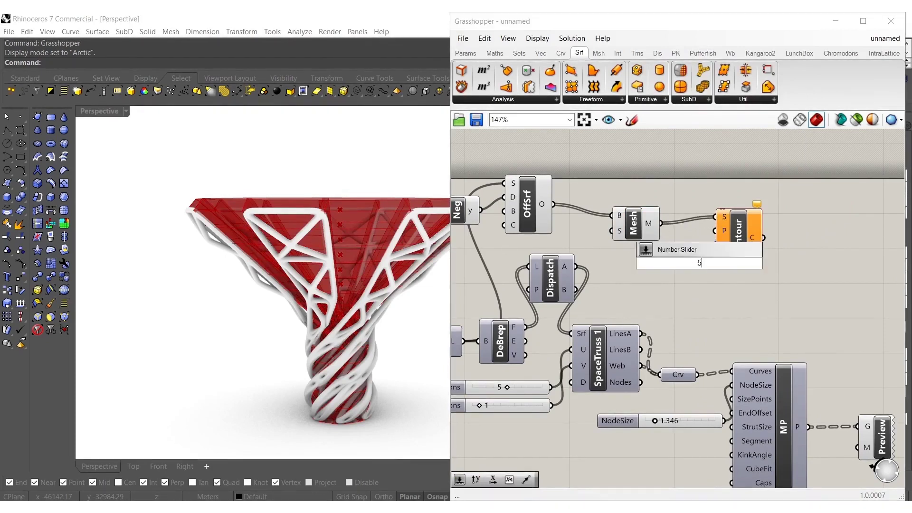
pyautogui.press('Return')
pyautogui.moveTo(747, 240); pyautogui.dragTo(789, 228)
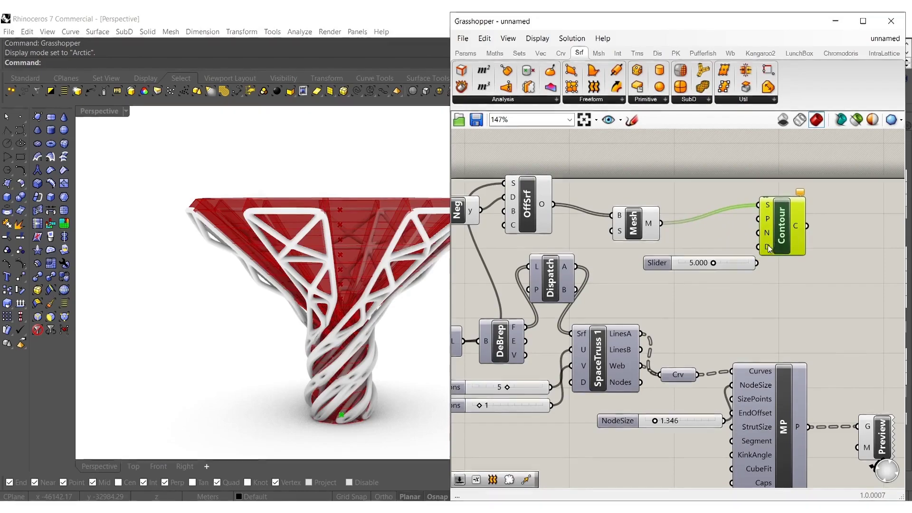
# - Turn off the preview of the Offset Surface, Mesh Brep and neighbouring Dispatch components
pyautogui.moveTo(722, 297); pyautogui.dragTo(465, 180)
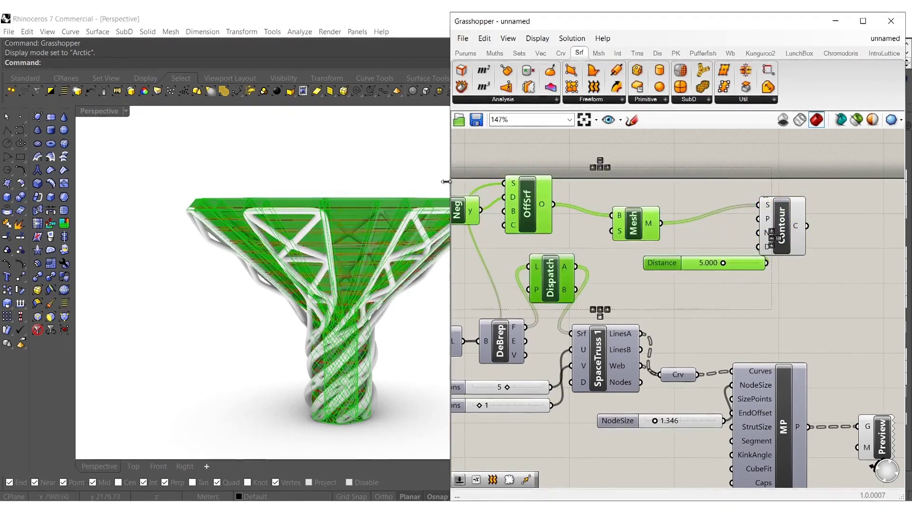
pyautogui.middleClick(503, 192)
pyautogui.click(540, 155)
# - Add a Boundary Surfaces component and connect the Contour curves to its edges input
pyautogui.moveTo(370, 285); pyautogui.dragTo(424, 238, button='right')
pyautogui.moveTo(739, 240); pyautogui.dragTo(589, 275, button='right')
pyautogui.doubleClick(683, 292)
pyautogui.write('bou')
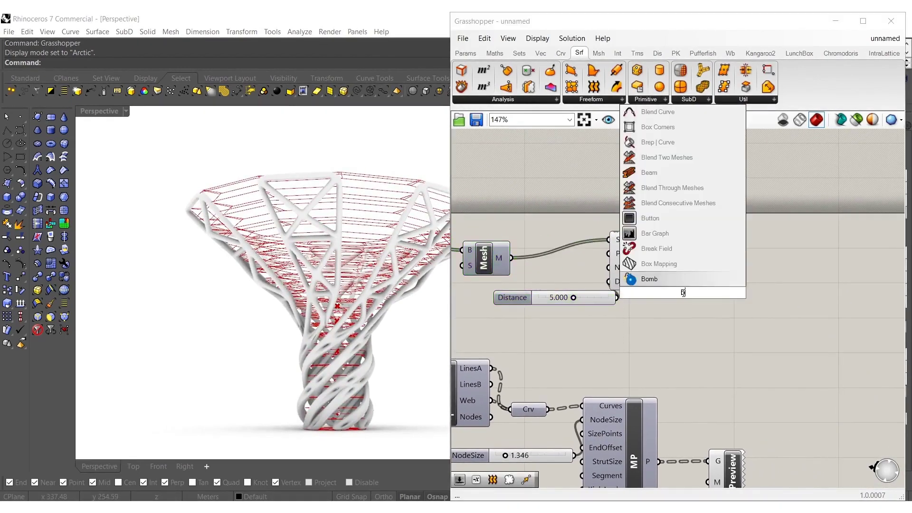
pyautogui.click(679, 280)
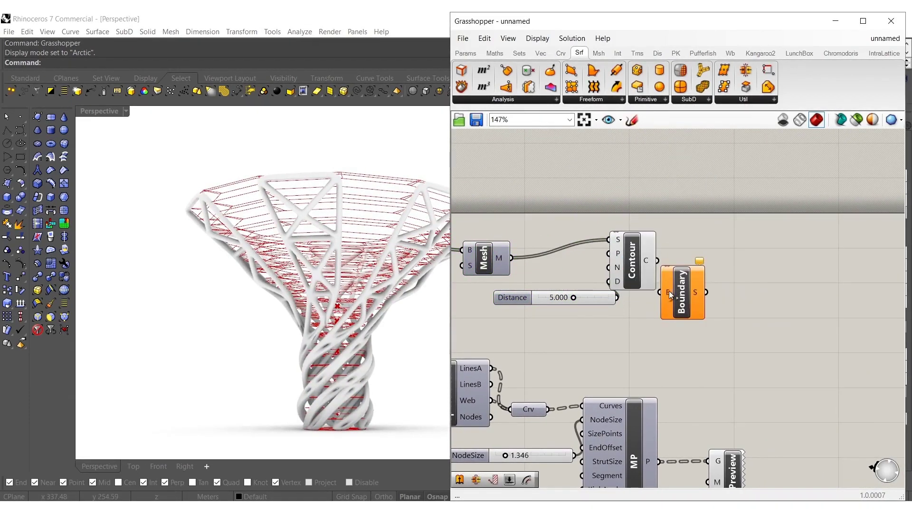
pyautogui.moveTo(675, 281); pyautogui.dragTo(710, 256)
pyautogui.moveTo(407, 257); pyautogui.dragTo(348, 207, button='right')
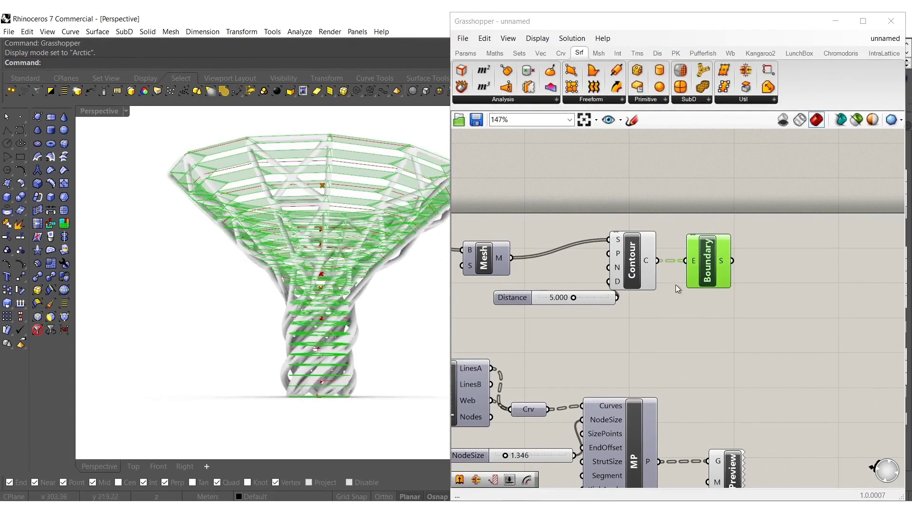
# - Bake the Boundary Surfaces and MultiPipe results together into Rhino
pyautogui.moveTo(732, 386); pyautogui.dragTo(682, 328, button='right')
pyautogui.keyDown('shift'); pyautogui.click(577, 404); pyautogui.keyUp('shift')
pyautogui.middleClick(577, 396)
pyautogui.click(599, 418)
pyautogui.click(719, 232)
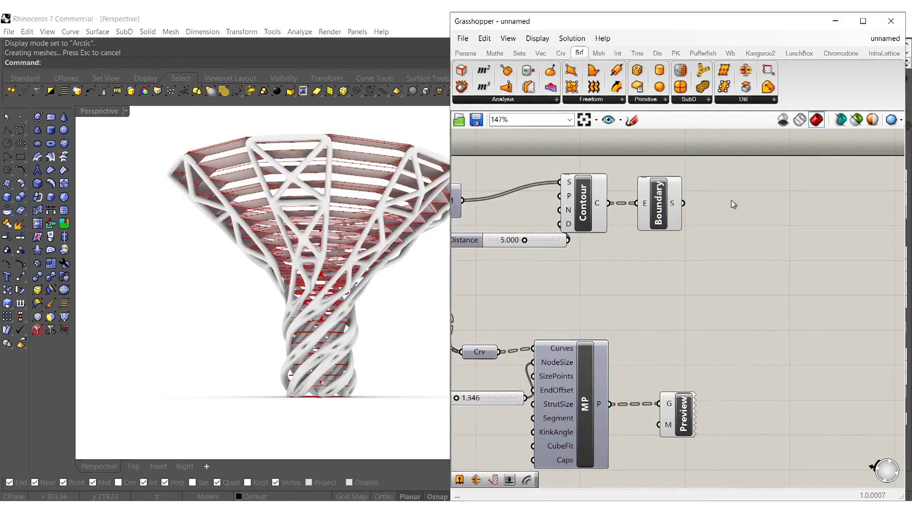
# - Inspect the baked tower with the Grasshopper window closed, undo the bake, and reopen Grasshopper
pyautogui.click(895, 21)
pyautogui.moveTo(243, 276); pyautogui.dragTo(430, 261, button='right')
pyautogui.click(374, 164)
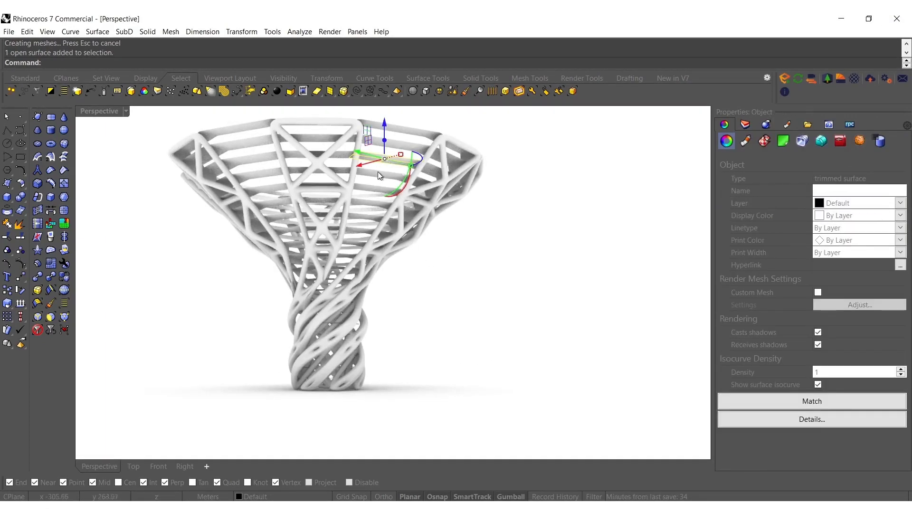
pyautogui.click(425, 310)
pyautogui.hotkey('ctrl', 'z')
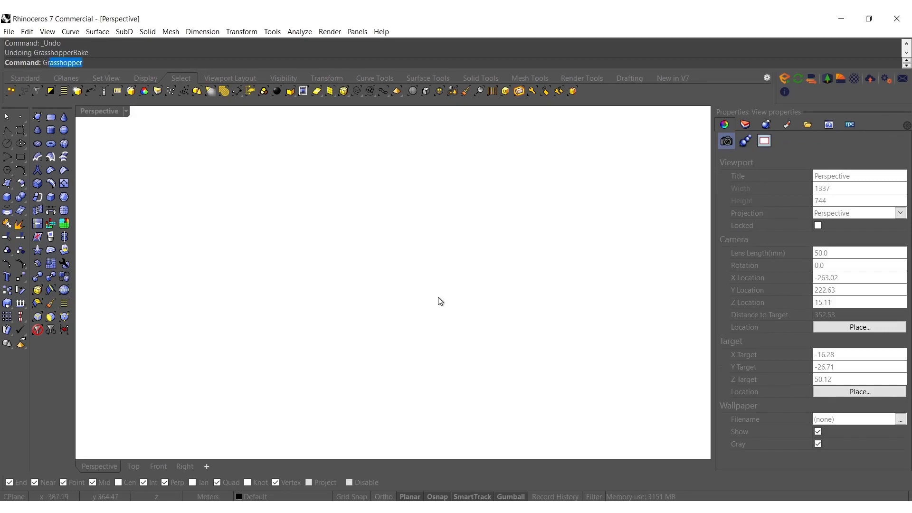
pyautogui.press('Return')
# - Add a Random Split List component below Boundary Surfaces and feed the boundary surfaces into its list input
pyautogui.doubleClick(656, 256)
pyautogui.write('random')
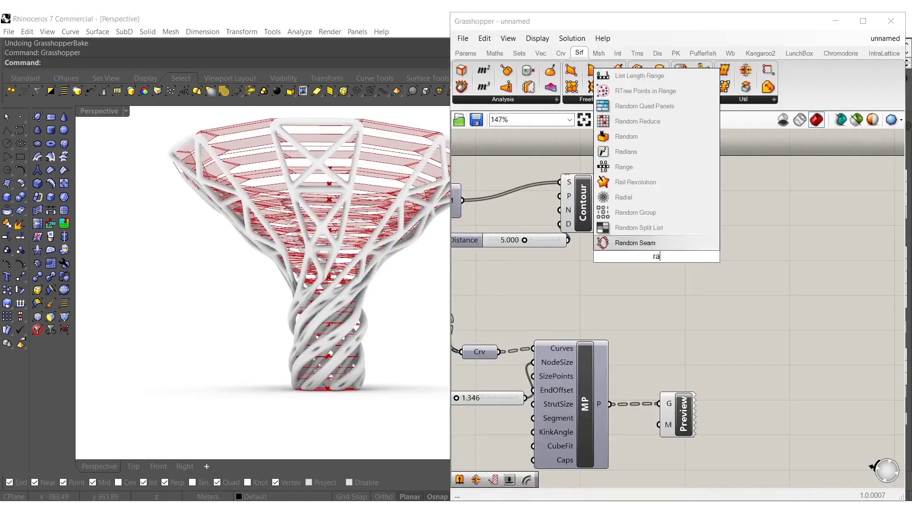
pyautogui.click(646, 230)
pyautogui.click(702, 249)
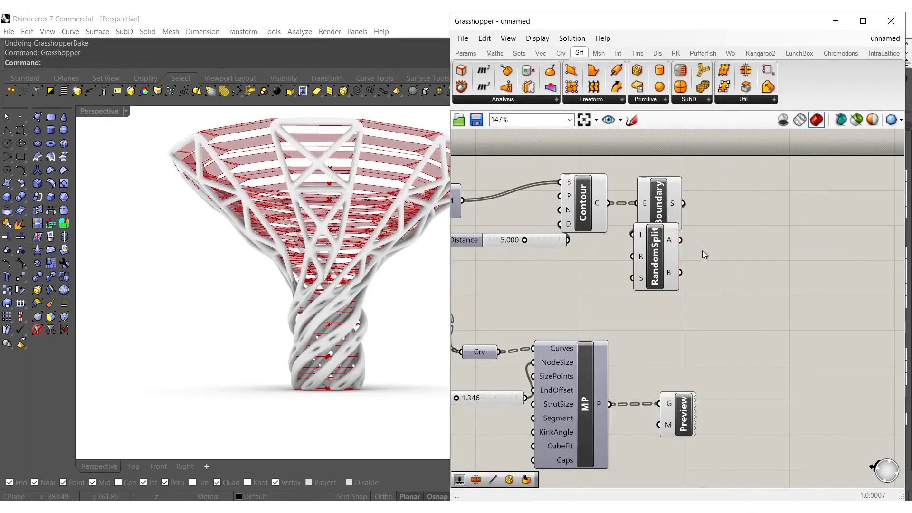
# - Add a Surface parameter fed by the Random Split List A output and connect it to the Custom Preview geometry alongside MultiPipe
pyautogui.doubleClick(701, 250)
pyautogui.write('Srf')
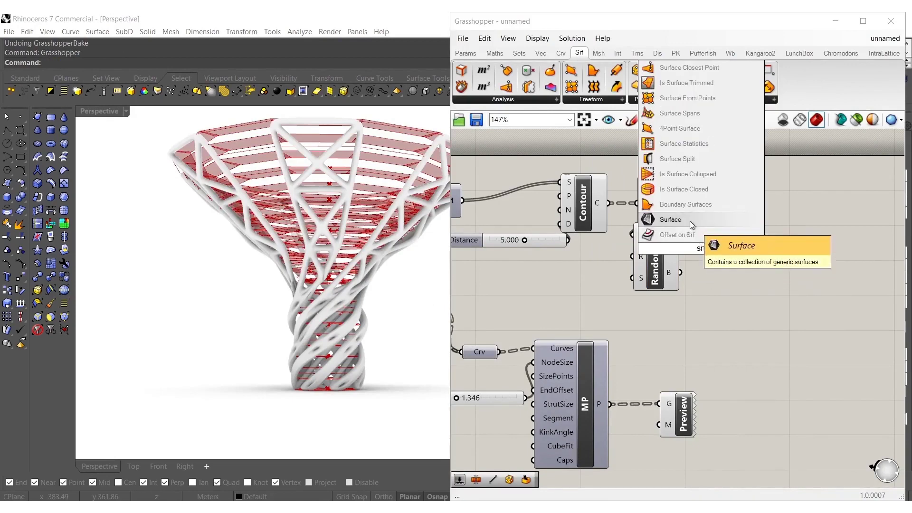
pyautogui.click(690, 220)
pyautogui.moveTo(681, 240); pyautogui.dragTo(719, 254)
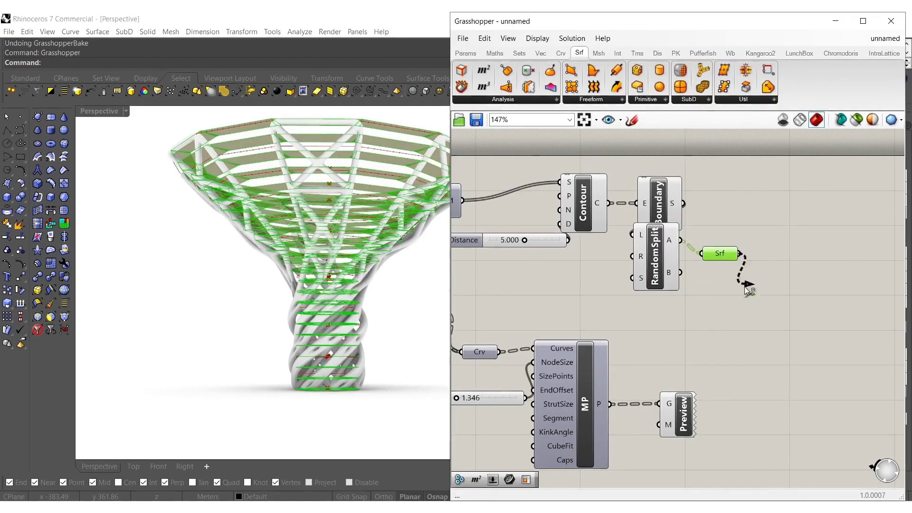
pyautogui.moveTo(669, 404); pyautogui.dragTo(669, 404)
# - Turn off the preview of the Contour, Boundary Surfaces and Random Split List components
pyautogui.moveTo(680, 318); pyautogui.dragTo(519, 172)
pyautogui.middleClick(569, 187)
pyautogui.click(604, 152)
# - Flatten the list input of the Random Split List and reposition the selected contour components away from the Surface parameter
pyautogui.moveTo(671, 286); pyautogui.dragTo(709, 280, button='right')
pyautogui.rightClick(680, 227)
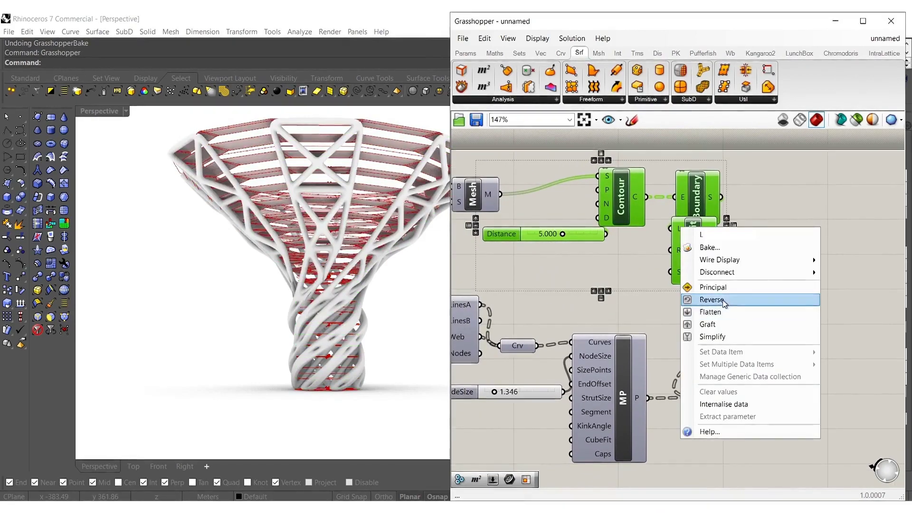
pyautogui.click(720, 312)
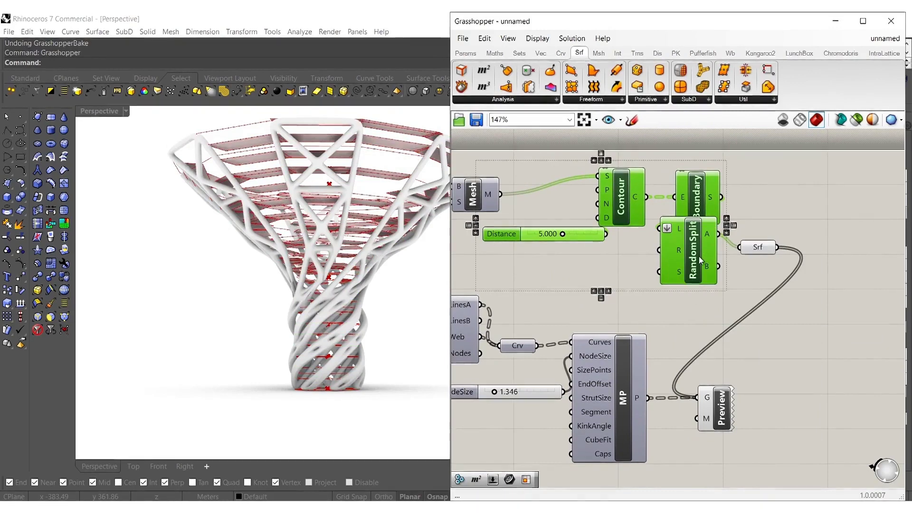
pyautogui.moveTo(696, 267); pyautogui.dragTo(693, 293, button='right')
pyautogui.moveTo(692, 293); pyautogui.dragTo(661, 257)
pyautogui.click(729, 230)
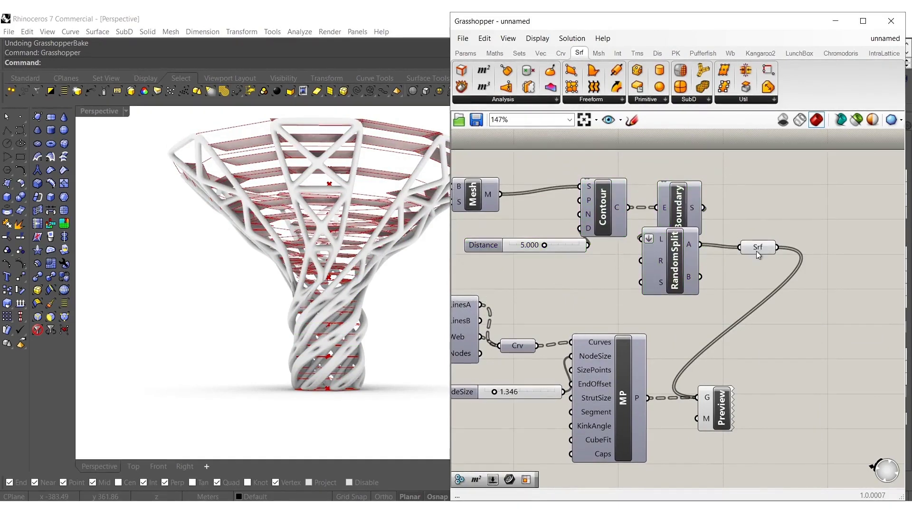
# - Turn off the preview of the Surface parameter and check the tower in the viewport
pyautogui.click(758, 249)
pyautogui.middleClick(760, 249)
pyautogui.click(796, 217)
pyautogui.moveTo(299, 205); pyautogui.dragTo(377, 201, button='right')
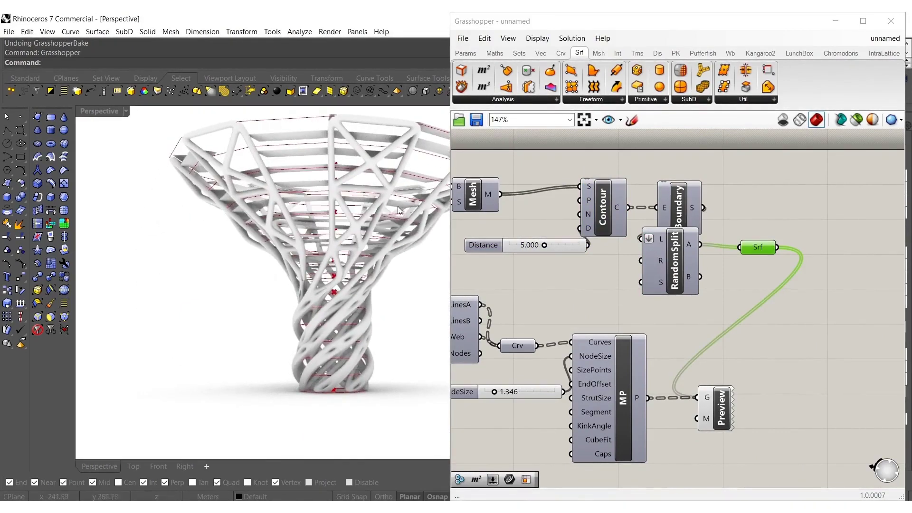
# - Set the Step of the Series driving the Rotate angle to 53.012 and its Count to 6
pyautogui.scroll(-5, 550, 311)
pyautogui.moveTo(536, 317); pyautogui.dragTo(784, 302, button='right')
pyautogui.scroll(7, 568, 338)
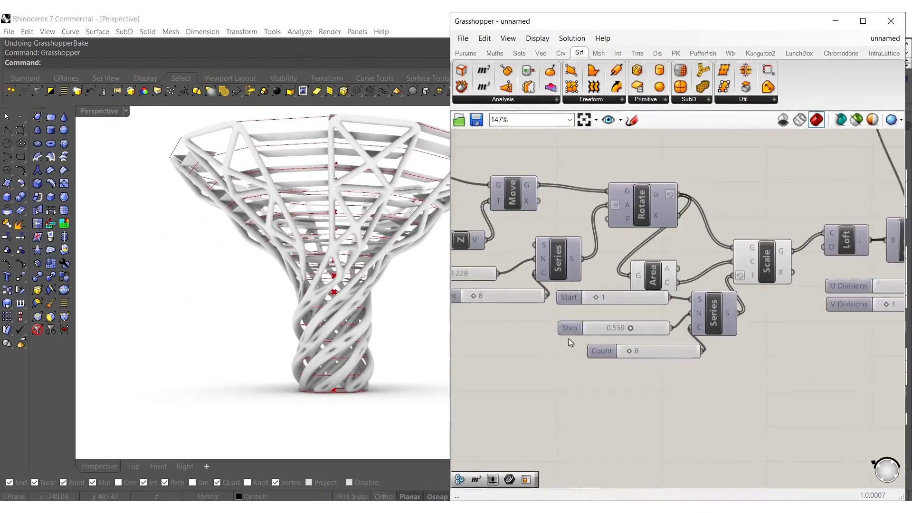
pyautogui.moveTo(534, 328); pyautogui.dragTo(717, 339, button='right')
pyautogui.scroll(4, 573, 266)
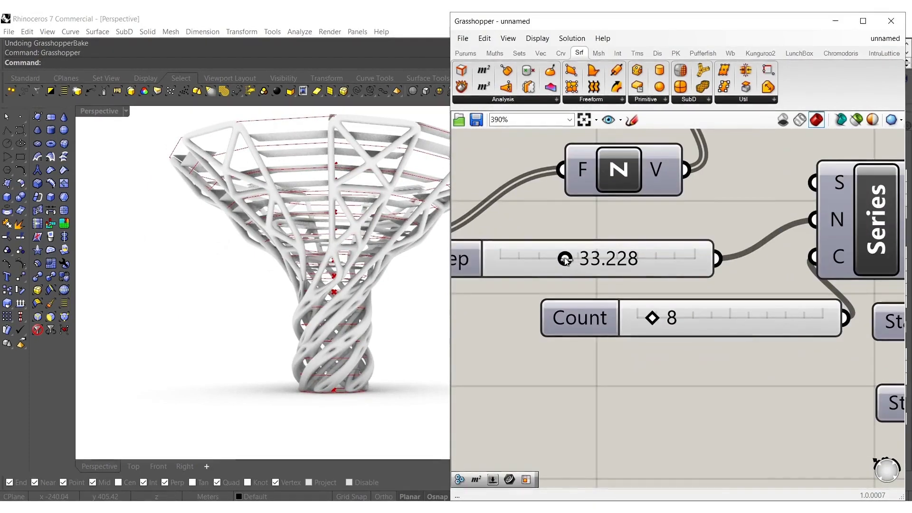
pyautogui.moveTo(583, 260); pyautogui.dragTo(604, 261)
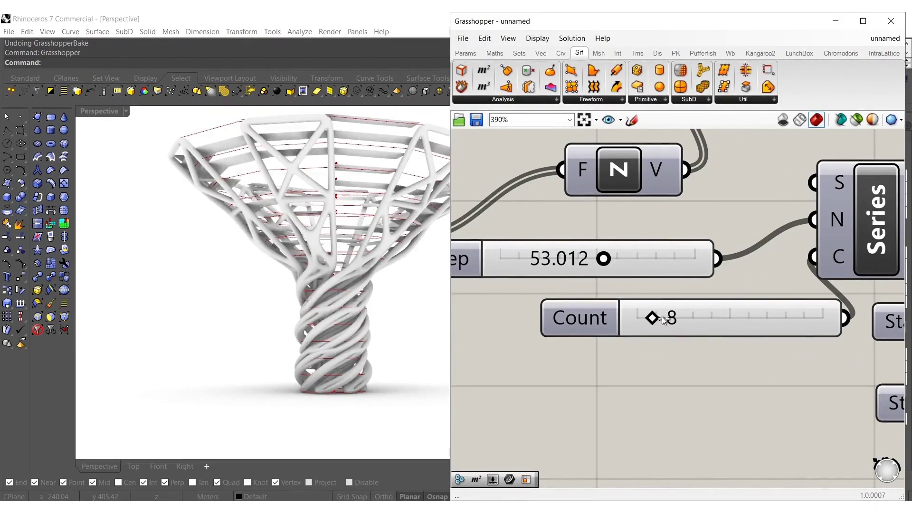
pyautogui.moveTo(668, 319); pyautogui.dragTo(669, 319)
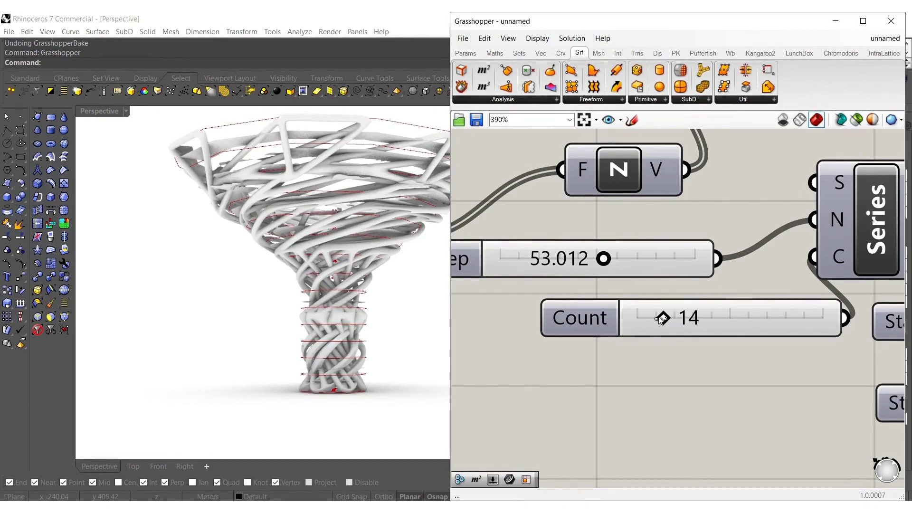
pyautogui.moveTo(661, 319); pyautogui.dragTo(683, 320)
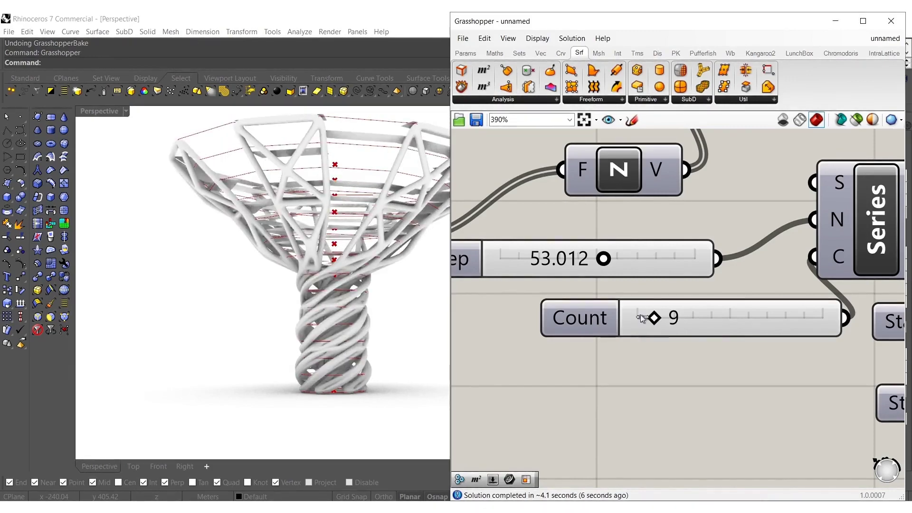
# - Reverse the geometry output of the Move component and check the tower in the viewport
pyautogui.scroll(-3, 661, 252)
pyautogui.moveTo(669, 236); pyautogui.dragTo(641, 319, button='right')
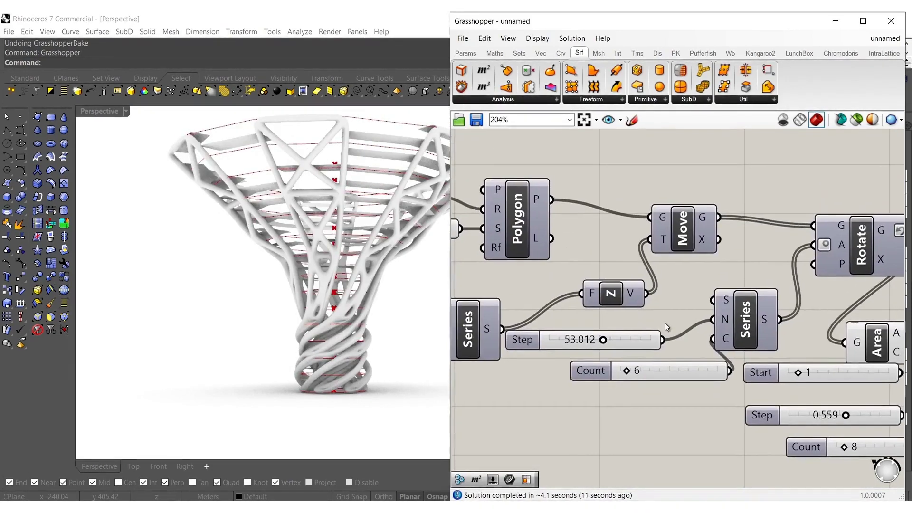
pyautogui.rightClick(707, 220)
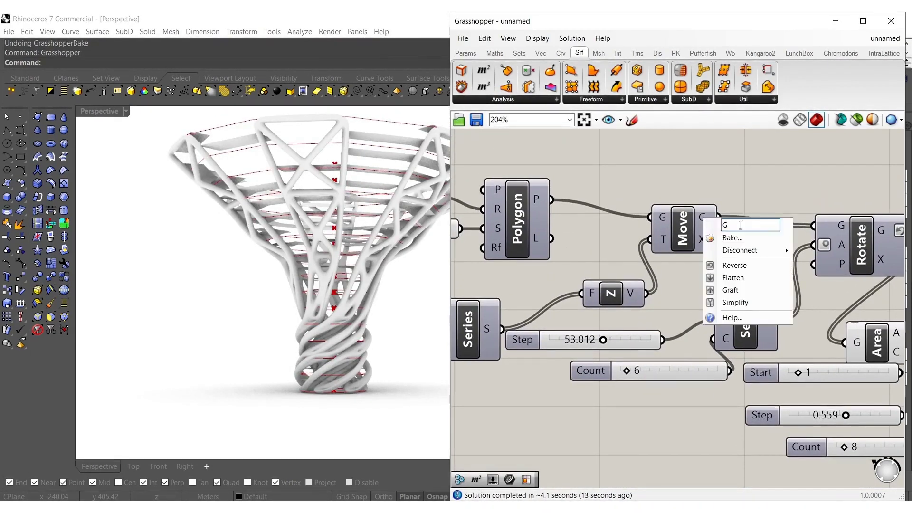
pyautogui.click(748, 268)
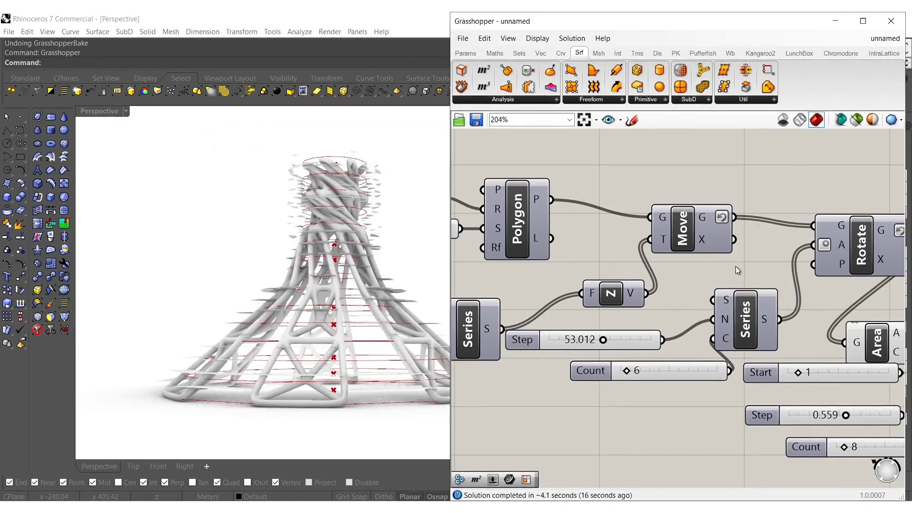
pyautogui.moveTo(398, 237); pyautogui.dragTo(388, 259, button='right')
# - Turn off Reverse on the Rotate component's geometry output and view the resulting tower
pyautogui.moveTo(847, 226); pyautogui.dragTo(746, 231, button='right')
pyautogui.rightClick(794, 236)
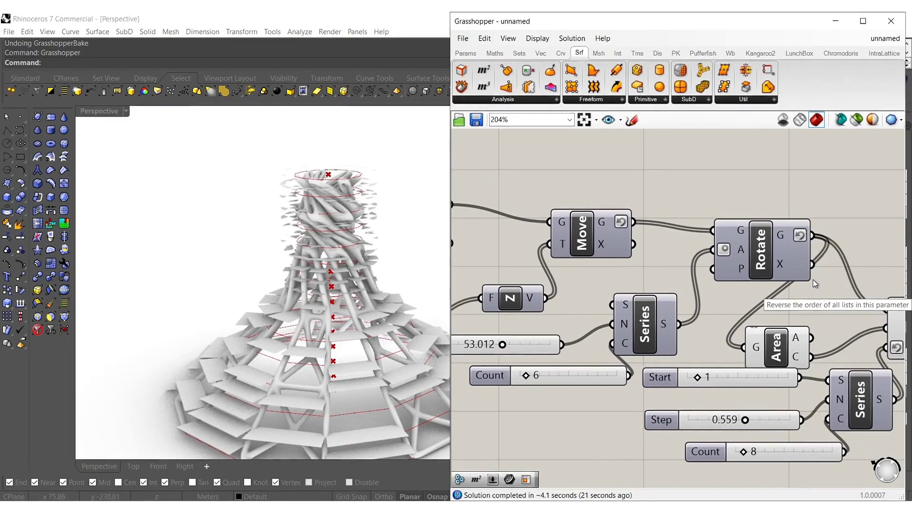
pyautogui.moveTo(360, 228); pyautogui.dragTo(370, 267, button='right')
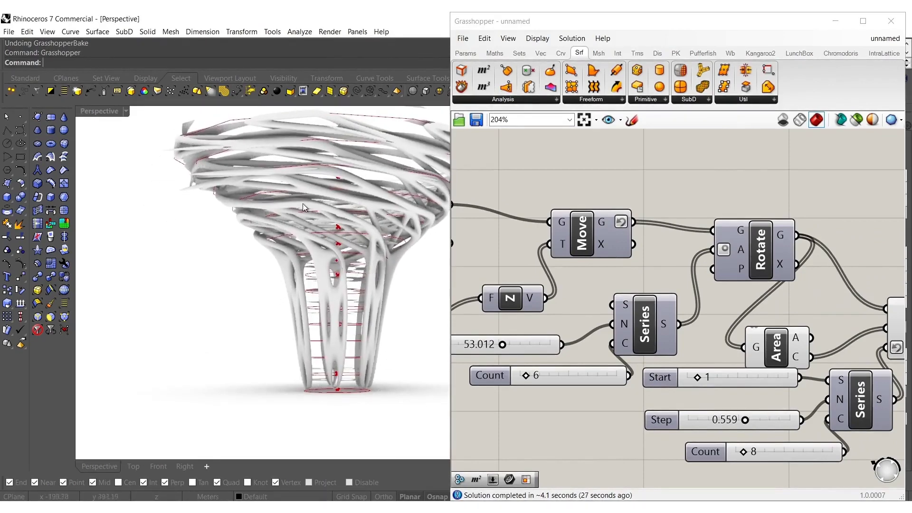
pyautogui.moveTo(358, 234); pyautogui.dragTo(301, 270, button='right')
# - Set the Count of the rotation angle Series to 4
pyautogui.moveTo(608, 395); pyautogui.dragTo(674, 325, button='right')
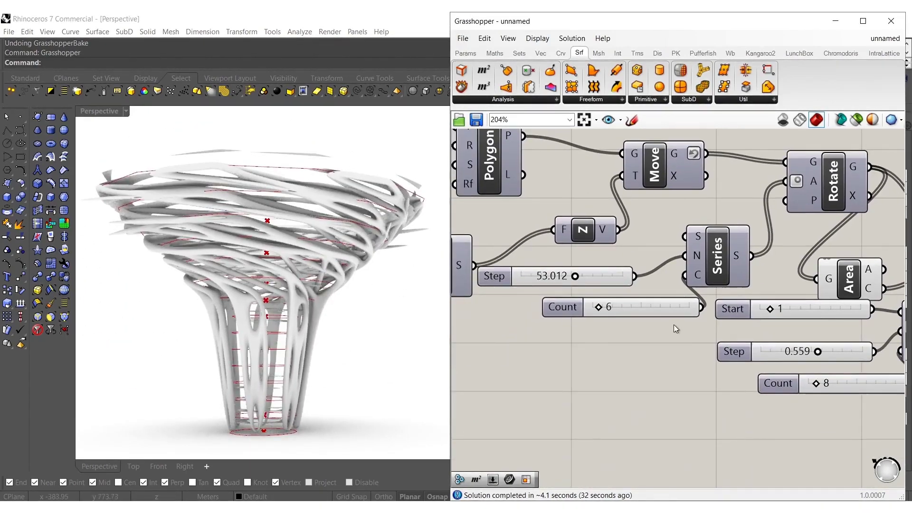
pyautogui.doubleClick(628, 309)
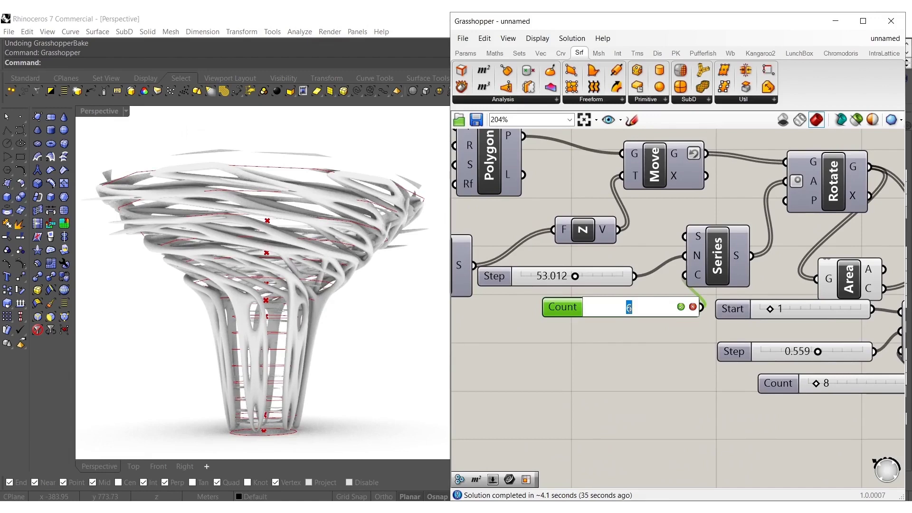
pyautogui.write('4')
pyautogui.press('Return')
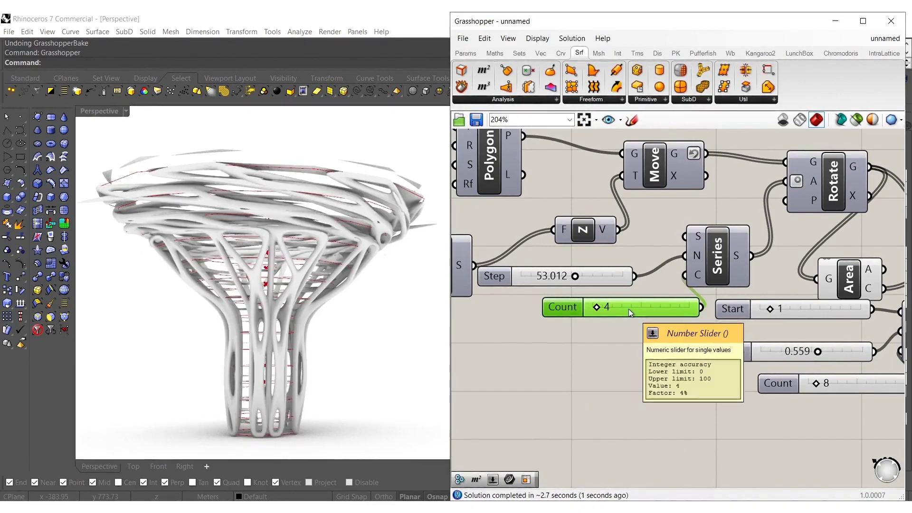
# - Examine the tower's canopy, column struts and floor surfaces up close in the viewport
pyautogui.scroll(4, 331, 236)
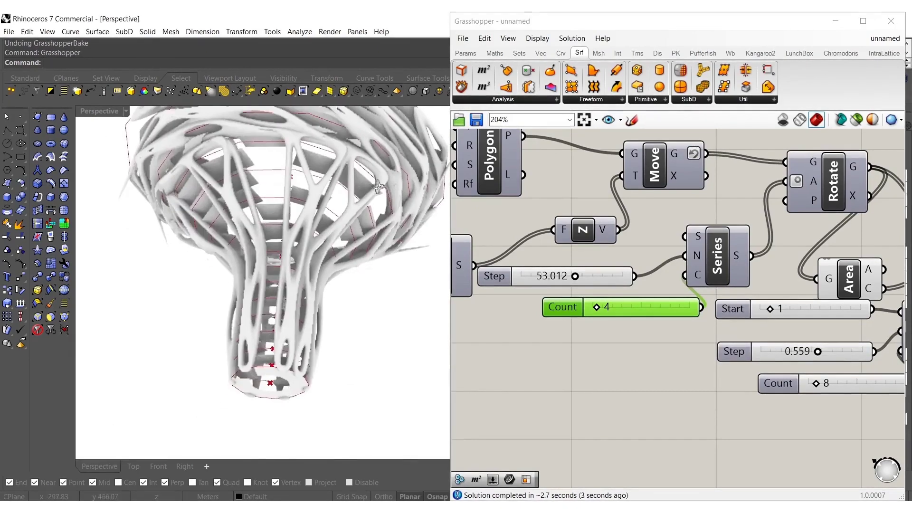
pyautogui.scroll(5, 366, 217)
pyautogui.scroll(-6, 371, 221)
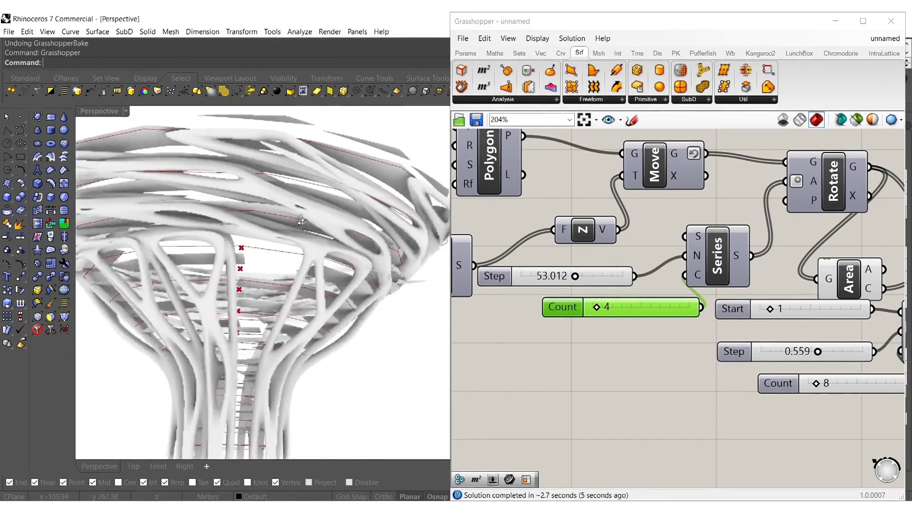
pyautogui.scroll(-3, 618, 247)
pyautogui.scroll(2, 684, 250)
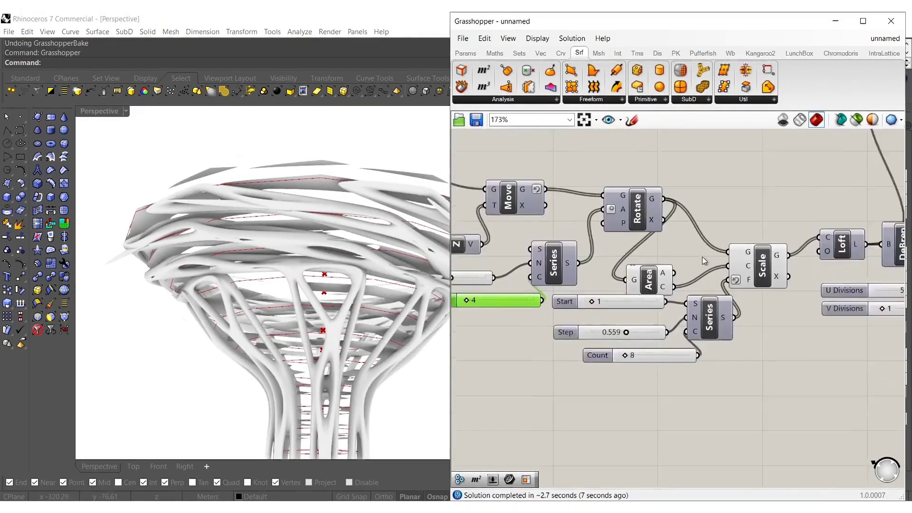
pyautogui.scroll(1, 577, 348)
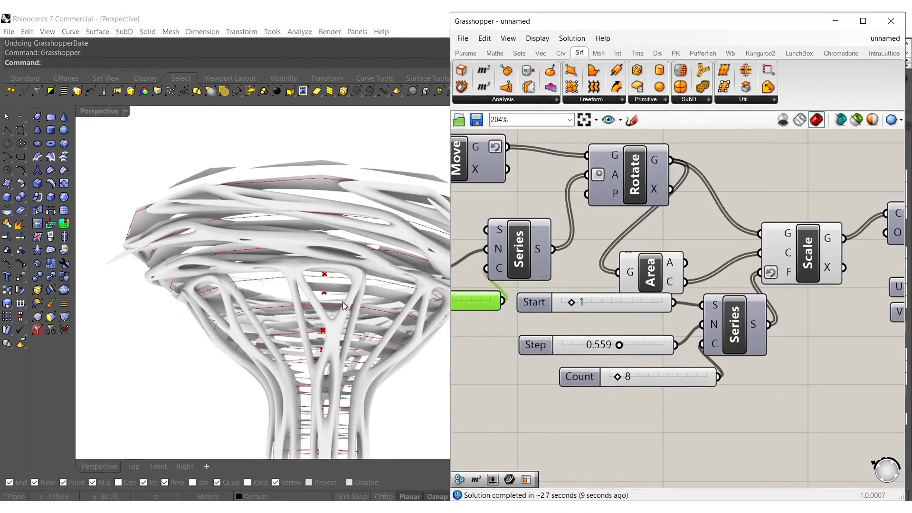
pyautogui.moveTo(372, 321); pyautogui.dragTo(371, 304, button='right')
# - Set the MultiPipe NodeSize to 1.654
pyautogui.scroll(-3, 628, 306)
pyautogui.moveTo(783, 337); pyautogui.dragTo(642, 324, button='right')
pyautogui.scroll(2, 759, 330)
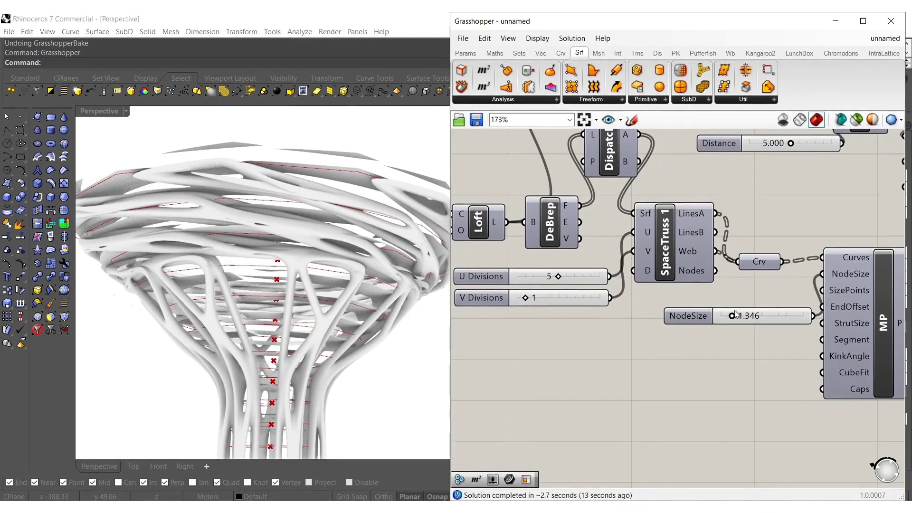
pyautogui.scroll(4, 715, 320)
pyautogui.moveTo(714, 321)
pyautogui.mouseDown()
pyautogui.moveTo(700, 321)
pyautogui.moveTo(737, 321)
pyautogui.moveTo(721, 321)
pyautogui.mouseUp()
# - Try 4 and 5 for the space truss U Divisions, settling on 7
pyautogui.scroll(-4, 645, 303)
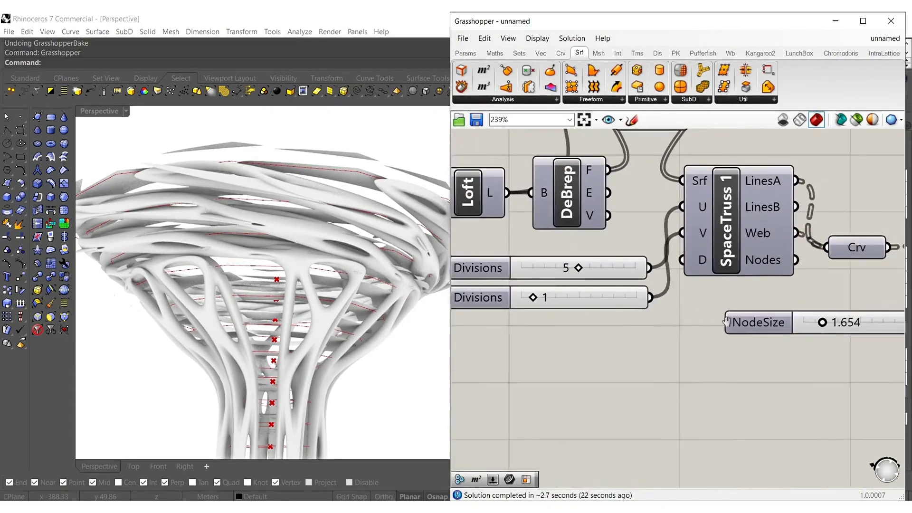
pyautogui.moveTo(631, 267); pyautogui.dragTo(625, 267)
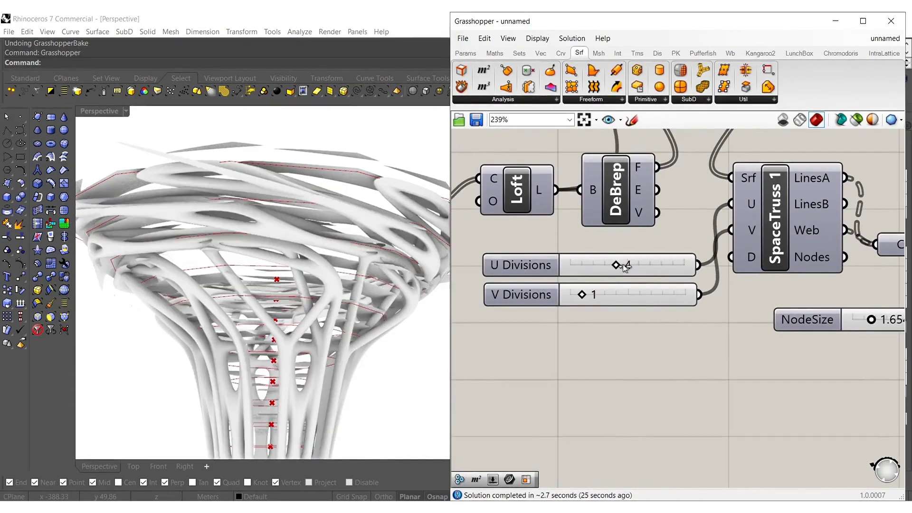
pyautogui.moveTo(615, 267)
pyautogui.mouseDown()
pyautogui.moveTo(591, 265)
pyautogui.moveTo(628, 264)
pyautogui.mouseUp()
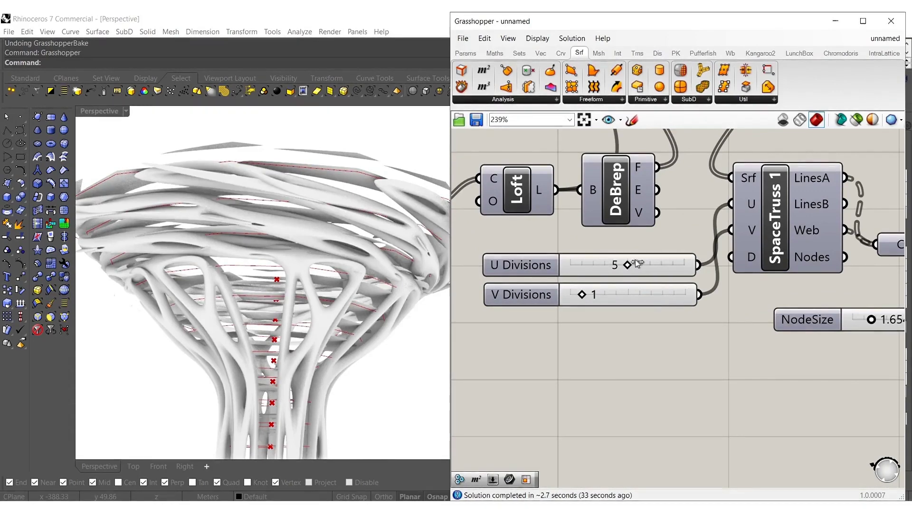
pyautogui.moveTo(651, 264); pyautogui.dragTo(651, 264)
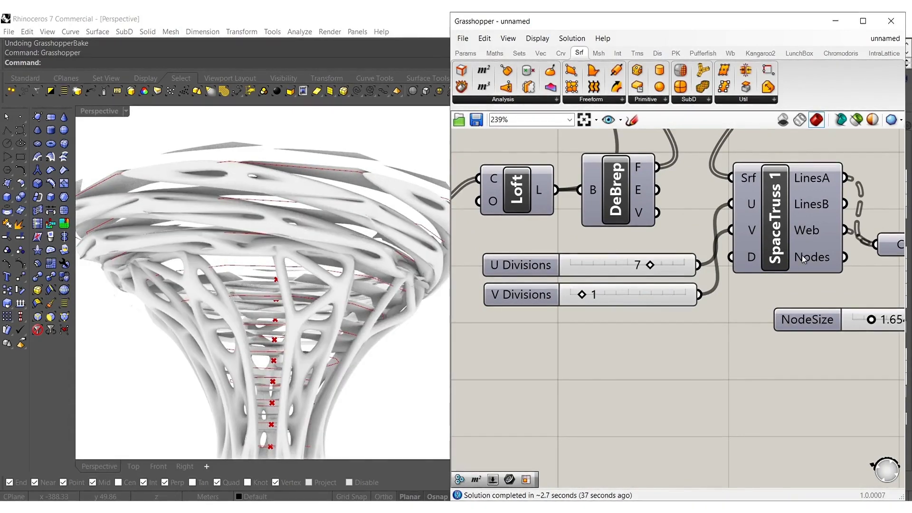
# - Add the SpaceTruss LinesB output to the Curve parameter and inspect the denser tower from several angles
pyautogui.moveTo(851, 258); pyautogui.dragTo(754, 284, button='right')
pyautogui.keyDown('shift'); pyautogui.moveTo(747, 232); pyautogui.dragTo(778, 272); pyautogui.keyUp('shift')
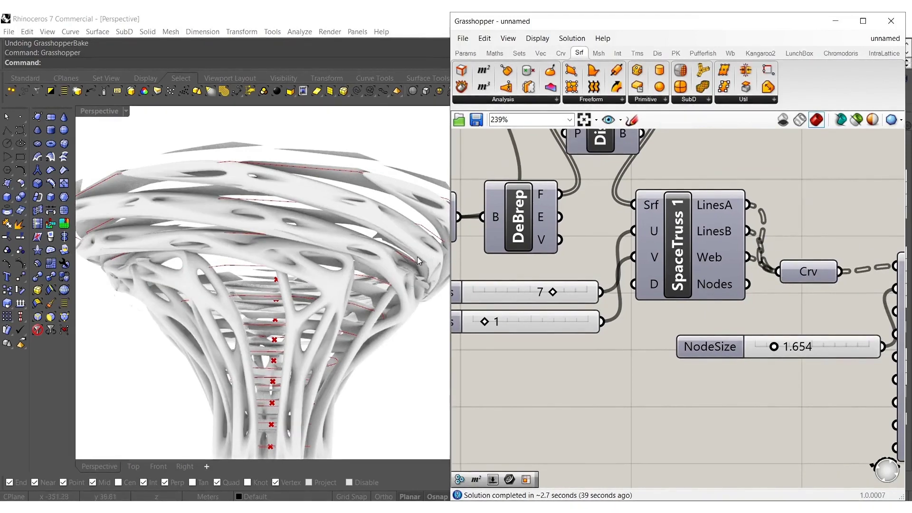
pyautogui.keyDown('shift'); pyautogui.moveTo(321, 282); pyautogui.dragTo(352, 243, button='right'); pyautogui.keyUp('shift')
pyautogui.scroll(-5, 300, 259)
pyautogui.moveTo(280, 269); pyautogui.dragTo(340, 275, button='right')
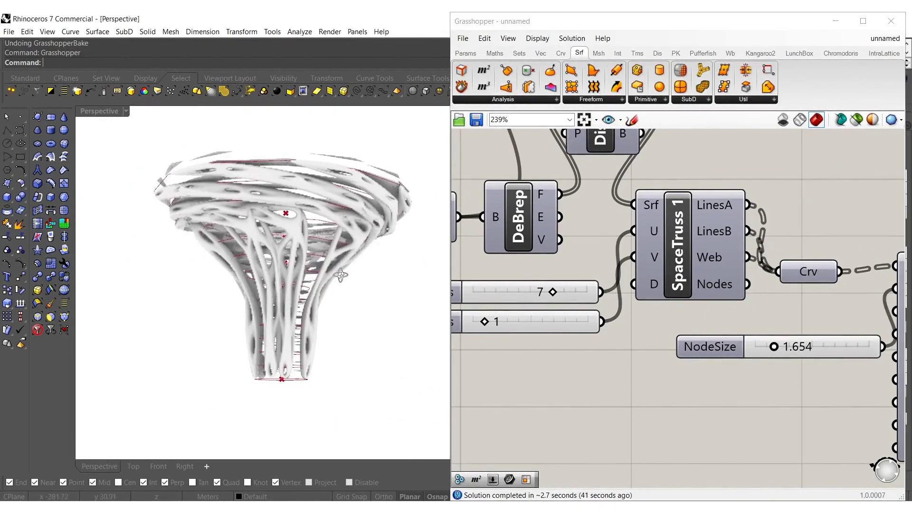
pyautogui.scroll(4, 284, 254)
pyautogui.moveTo(285, 254); pyautogui.dragTo(340, 272, button='right')
pyautogui.scroll(-2, 306, 229)
pyautogui.moveTo(307, 229); pyautogui.dragTo(415, 256, button='right')
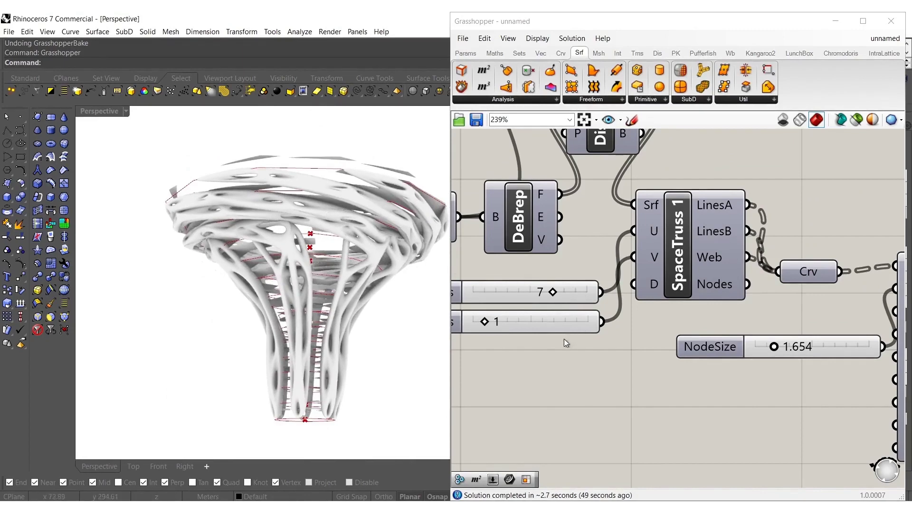
# - Add a number slider of 2.000 to the SpaceTruss D input and lower the truss depth to 0.000
pyautogui.moveTo(571, 338); pyautogui.dragTo(670, 291, button='right')
pyautogui.doubleClick(607, 340)
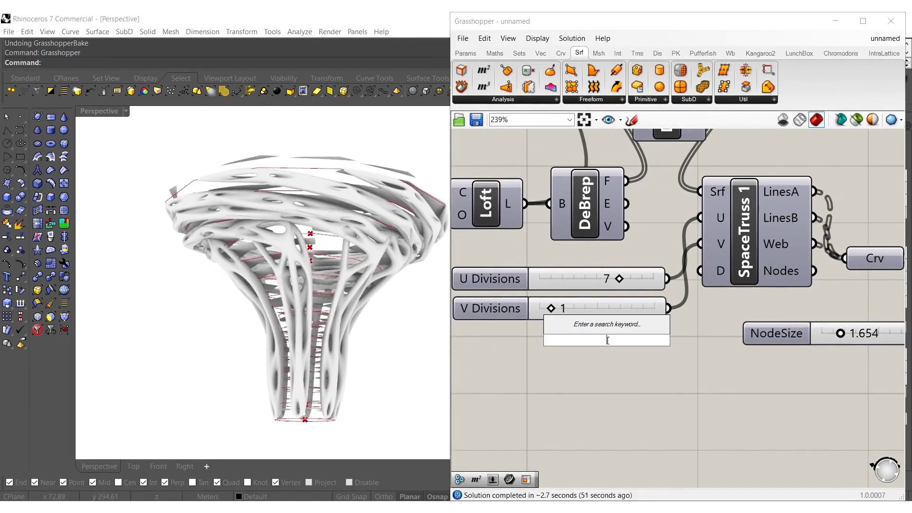
pyautogui.write('2')
pyautogui.press('Return')
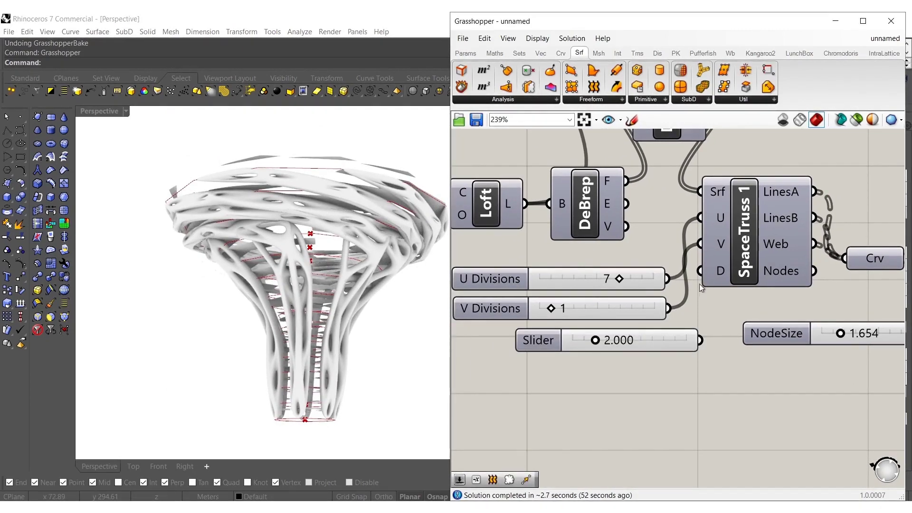
pyautogui.moveTo(700, 348); pyautogui.dragTo(699, 349)
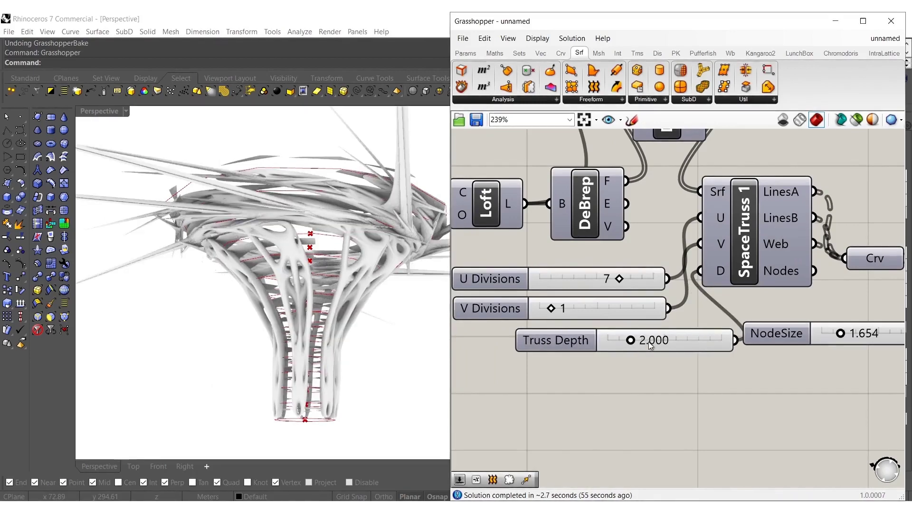
pyautogui.scroll(3, 637, 351)
pyautogui.moveTo(617, 336); pyautogui.dragTo(579, 330)
pyautogui.click(648, 334)
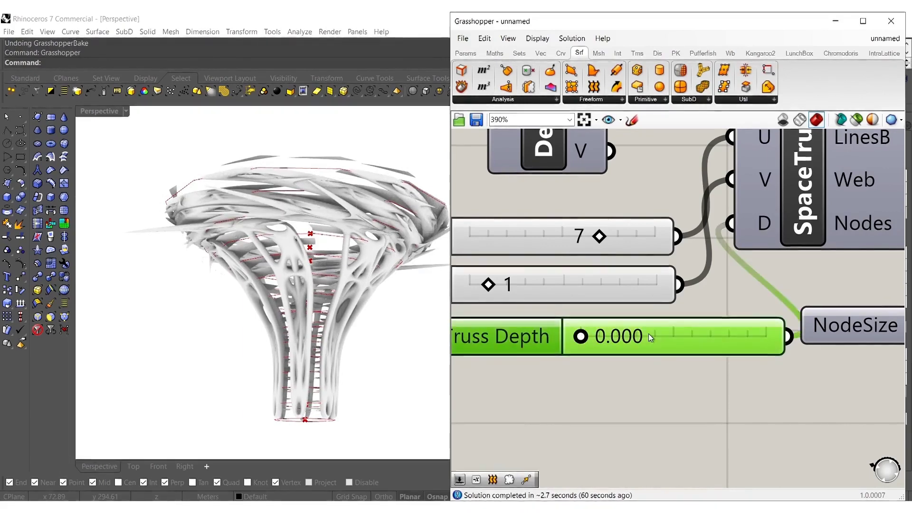
# - Route the truss depth slider through a Negative component into the SpaceTruss D input and set it to 9.338
pyautogui.doubleClick(660, 394)
pyautogui.write('neg')
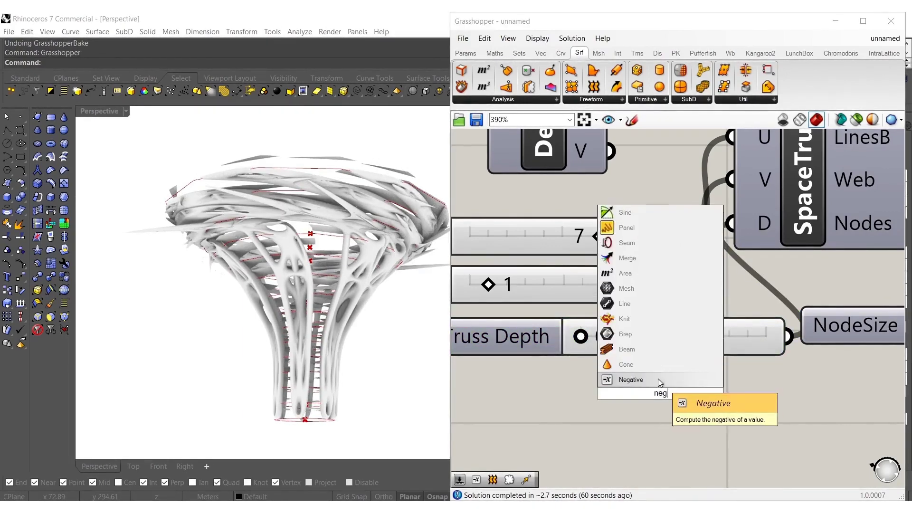
pyautogui.click(636, 378)
pyautogui.moveTo(611, 385); pyautogui.dragTo(784, 336)
pyautogui.moveTo(719, 392); pyautogui.dragTo(742, 246)
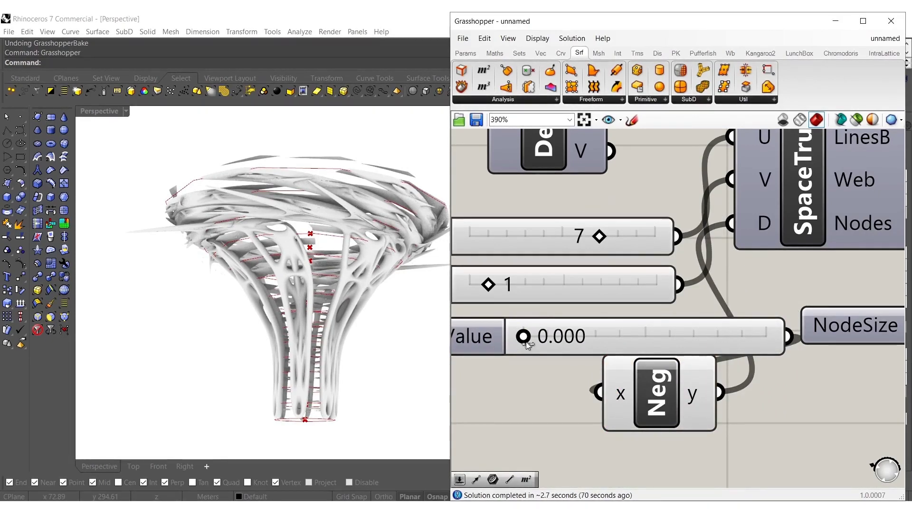
pyautogui.moveTo(524, 338); pyautogui.dragTo(749, 313)
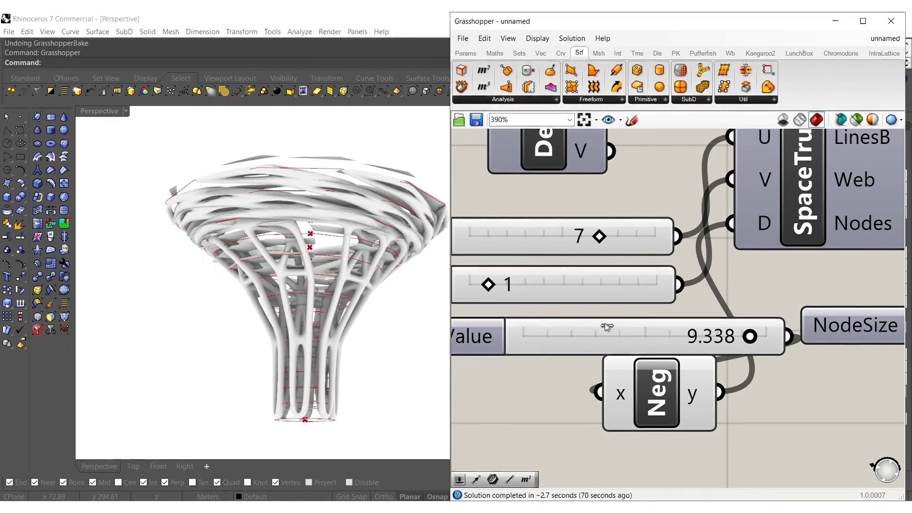
# - Delete the truss depth slider and the Negative component
pyautogui.moveTo(667, 452); pyautogui.dragTo(586, 345)
pyautogui.press('Delete')
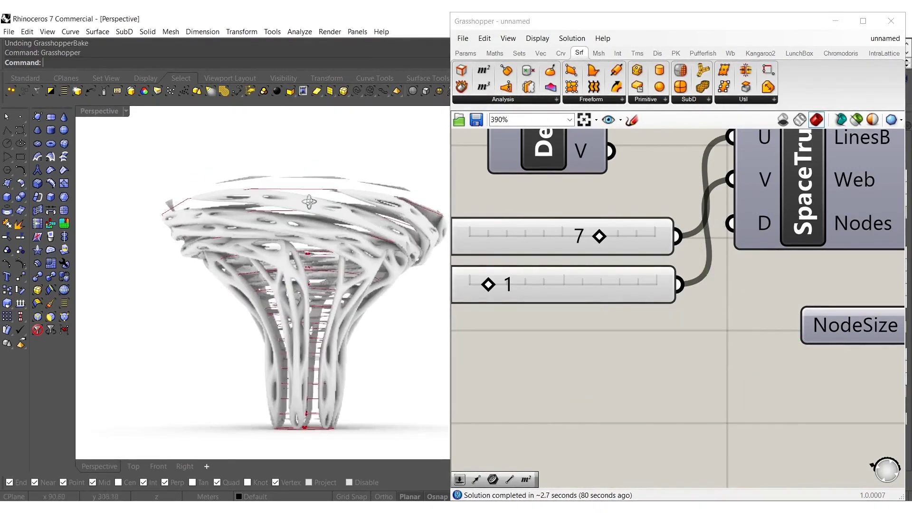
# - Set the Segments slider feeding the Polygon component to 10
pyautogui.scroll(-3, 569, 259)
pyautogui.moveTo(465, 317); pyautogui.dragTo(726, 350, button='right')
pyautogui.moveTo(468, 349); pyautogui.dragTo(727, 332, button='right')
pyautogui.moveTo(521, 304)
pyautogui.mouseDown(button='right')
pyautogui.moveTo(633, 306)
pyautogui.moveTo(866, 377)
pyautogui.mouseUp(button='right')
pyautogui.scroll(4, 700, 261)
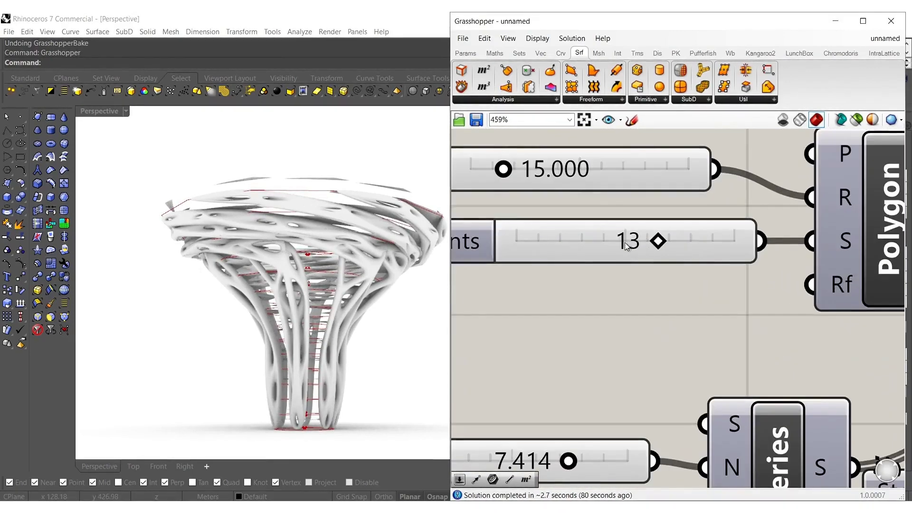
pyautogui.doubleClick(618, 241)
pyautogui.write('10')
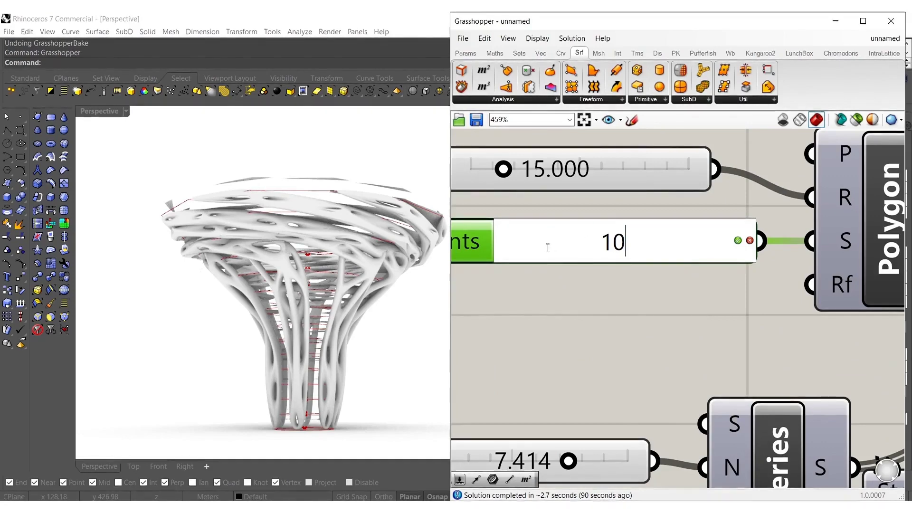
pyautogui.moveTo(336, 233); pyautogui.dragTo(419, 255, button='right')
pyautogui.doubleClick(625, 242)
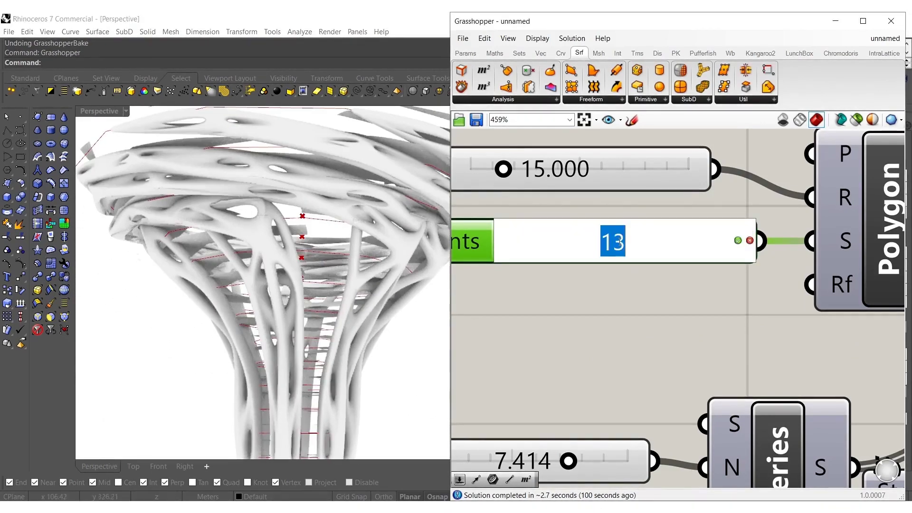
pyautogui.write('10')
pyautogui.press('Return')
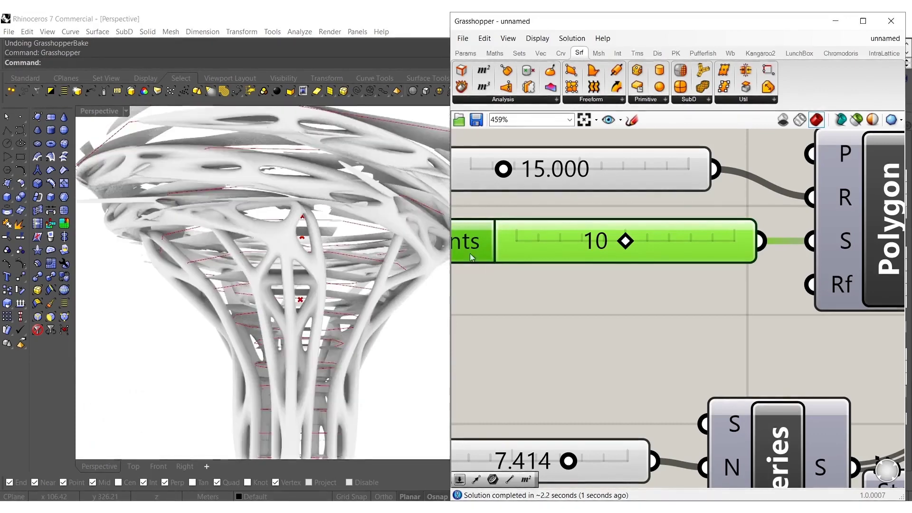
# - Raise the Count slider of the Series that follows the 53.012 Step slider to 13
pyautogui.moveTo(375, 266); pyautogui.dragTo(342, 138, button='right')
pyautogui.scroll(-8, 328, 209)
pyautogui.scroll(5, 300, 252)
pyautogui.scroll(3, 268, 285)
pyautogui.scroll(-2, 587, 306)
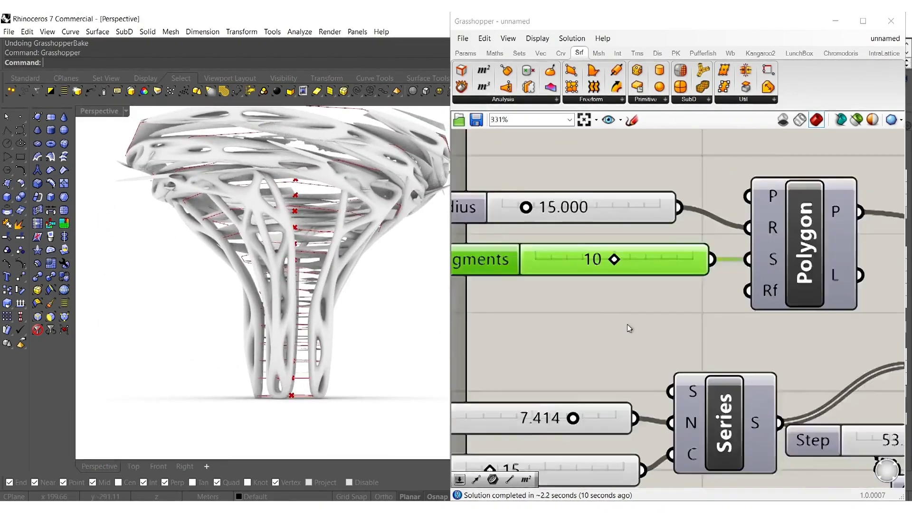
pyautogui.scroll(-4, 628, 328)
pyautogui.moveTo(803, 403); pyautogui.dragTo(641, 373, button='right')
pyautogui.scroll(6, 642, 374)
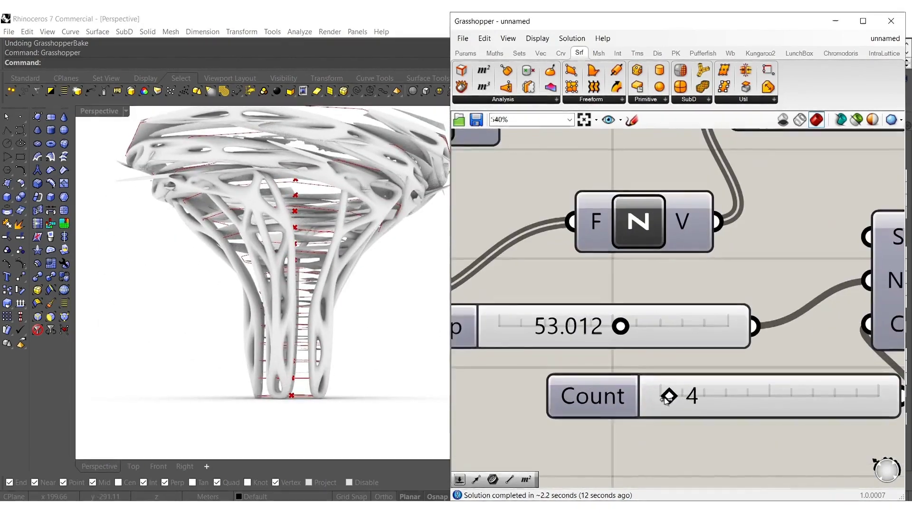
pyautogui.scroll(4, 664, 398)
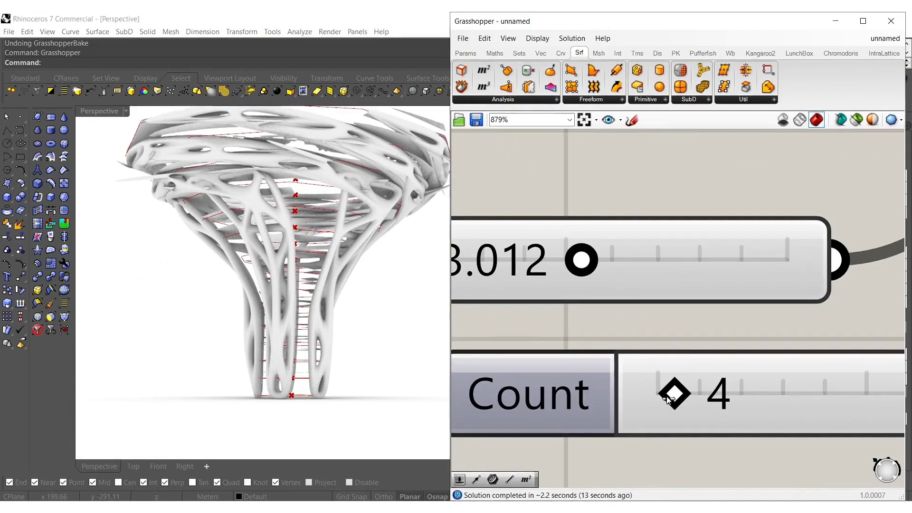
pyautogui.moveTo(667, 397); pyautogui.dragTo(675, 397)
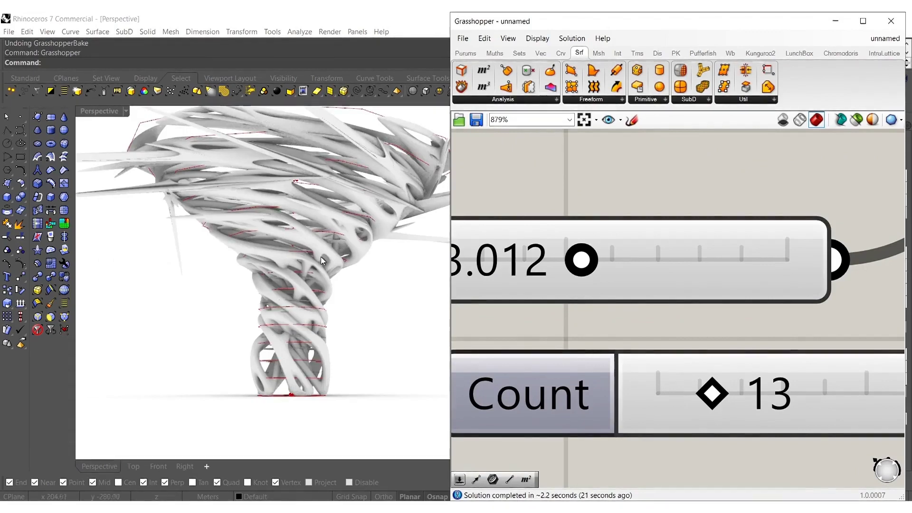
# - Lower the Step slider above the Count slider to about 36.431 and check the tower's twist from above and the side
pyautogui.moveTo(326, 192); pyautogui.dragTo(335, 337, button='right')
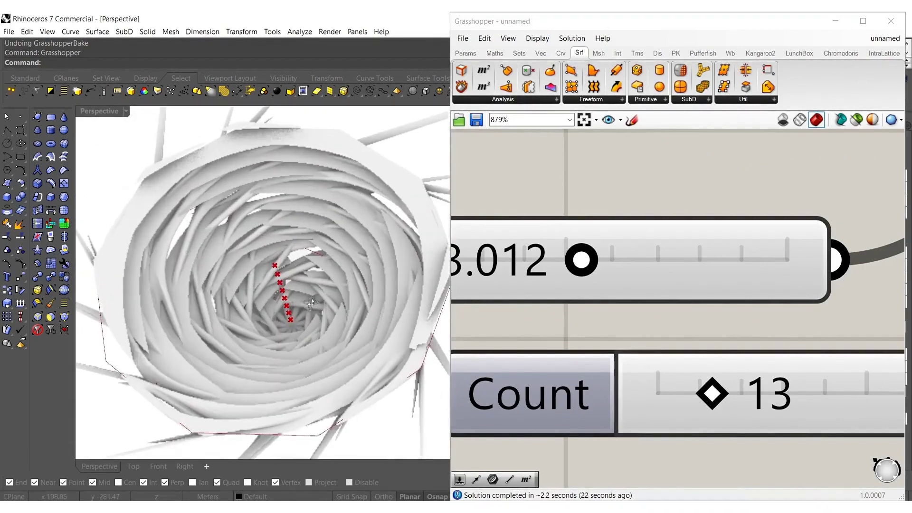
pyautogui.moveTo(585, 256); pyautogui.dragTo(733, 253, button='right')
pyautogui.moveTo(742, 259); pyautogui.dragTo(673, 257)
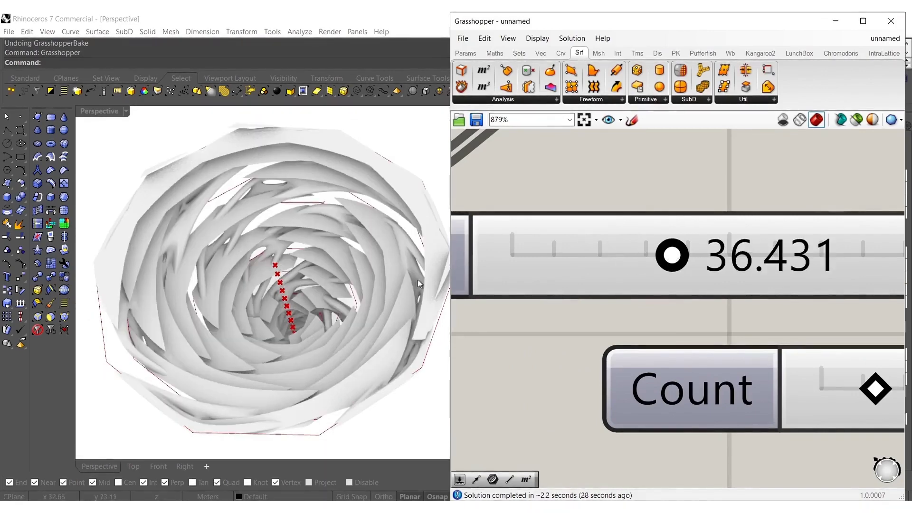
pyautogui.moveTo(346, 348); pyautogui.dragTo(394, 269, button='right')
pyautogui.scroll(-7, 627, 259)
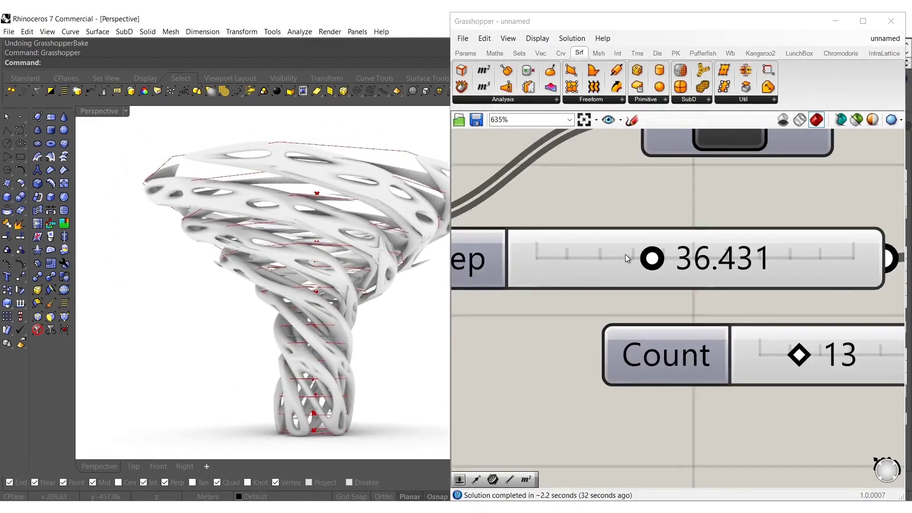
# - Try lower U Divisions values for the SpaceTruss and settle on 4
pyautogui.scroll(-2, 647, 267)
pyautogui.moveTo(723, 322); pyautogui.dragTo(484, 341, button='right')
pyautogui.moveTo(714, 292); pyautogui.dragTo(590, 298, button='right')
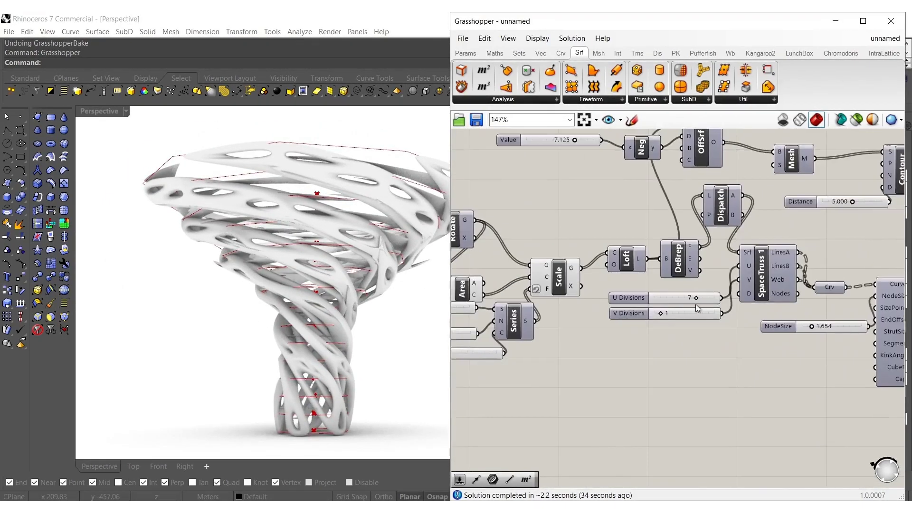
pyautogui.scroll(5, 696, 292)
pyautogui.moveTo(657, 304); pyautogui.dragTo(657, 304)
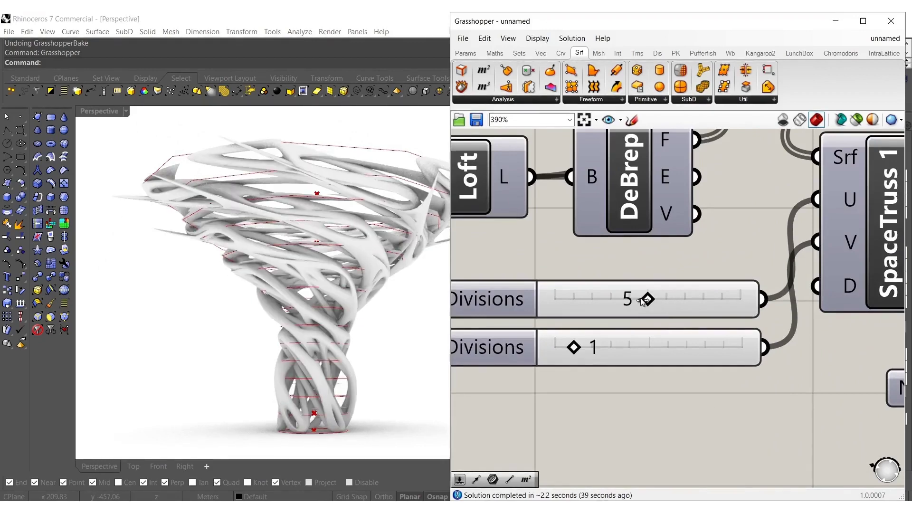
pyautogui.moveTo(638, 303); pyautogui.dragTo(635, 301)
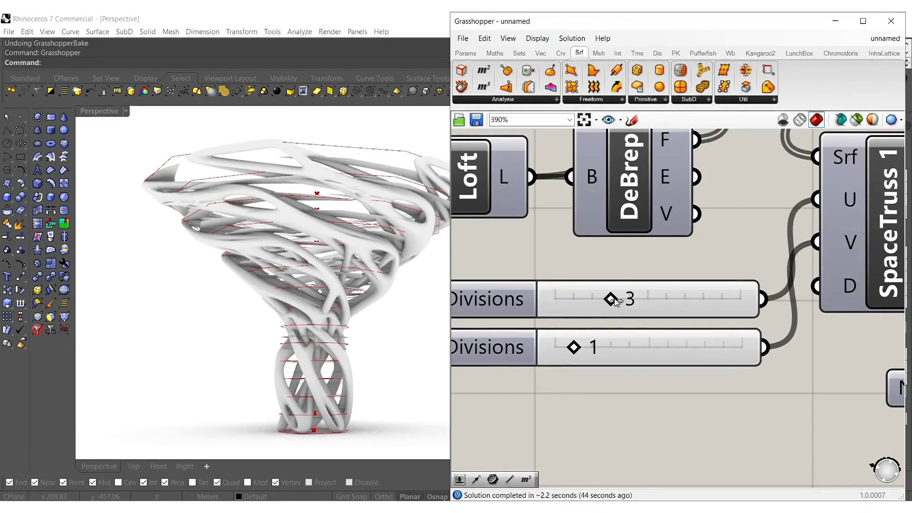
pyautogui.moveTo(615, 302); pyautogui.dragTo(628, 300)
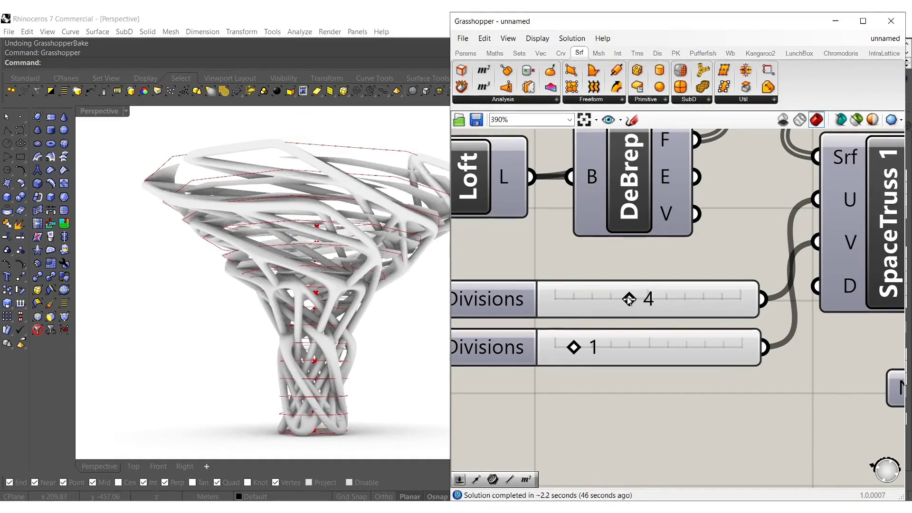
# - Set the MultiPipe NodeSize slider to 1.610 and check the pipe thickness from above
pyautogui.scroll(-5, 542, 268)
pyautogui.moveTo(641, 336); pyautogui.dragTo(498, 341, button='right')
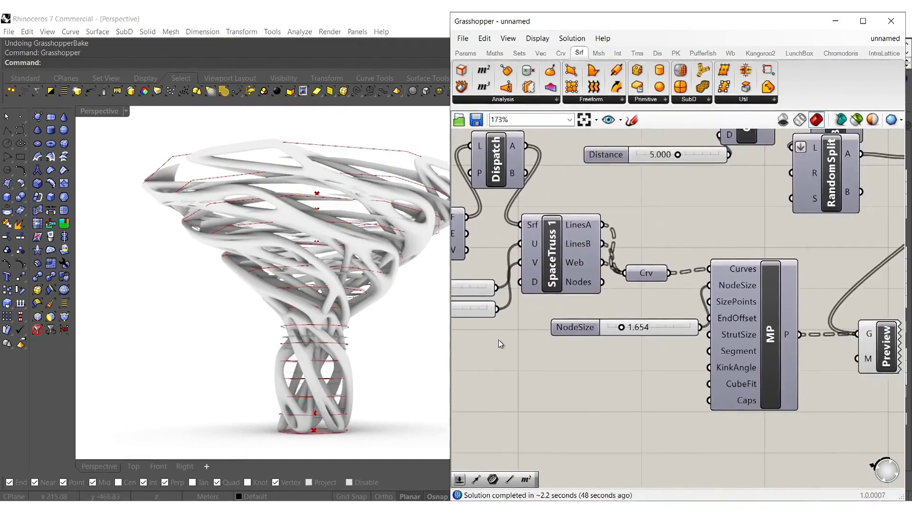
pyautogui.scroll(6, 617, 325)
pyautogui.moveTo(622, 331)
pyautogui.mouseDown()
pyautogui.moveTo(725, 332)
pyautogui.moveTo(623, 329)
pyautogui.mouseUp()
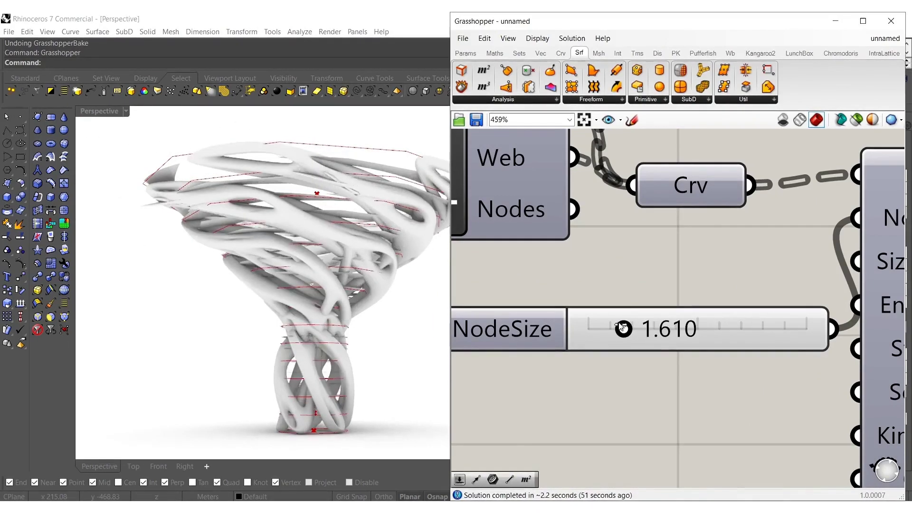
pyautogui.moveTo(323, 175); pyautogui.dragTo(349, 295, button='right')
pyautogui.scroll(-10, 332, 190)
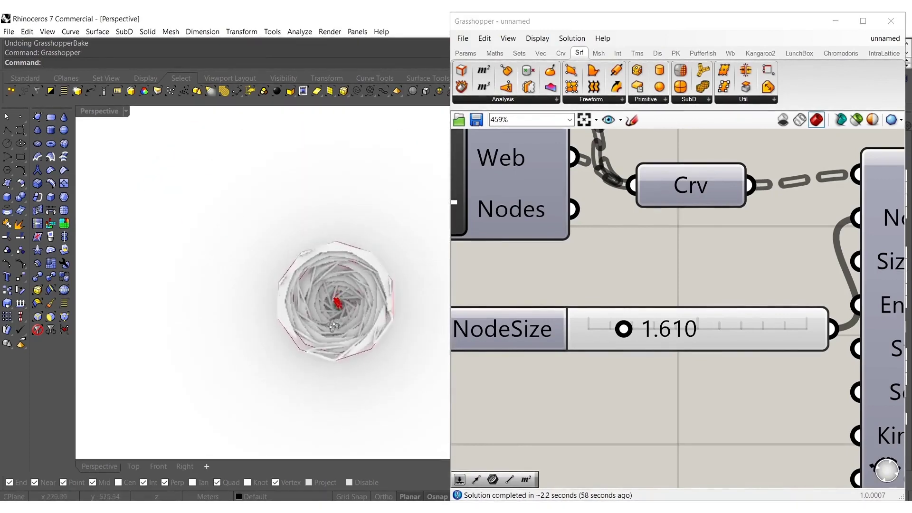
pyautogui.scroll(4, 352, 306)
# - Bake the floor surfaces from the Srf parameter into Rhino and select the baked surfaces
pyautogui.scroll(-7, 660, 244)
pyautogui.moveTo(759, 314); pyautogui.dragTo(723, 335, button='right')
pyautogui.scroll(4, 722, 335)
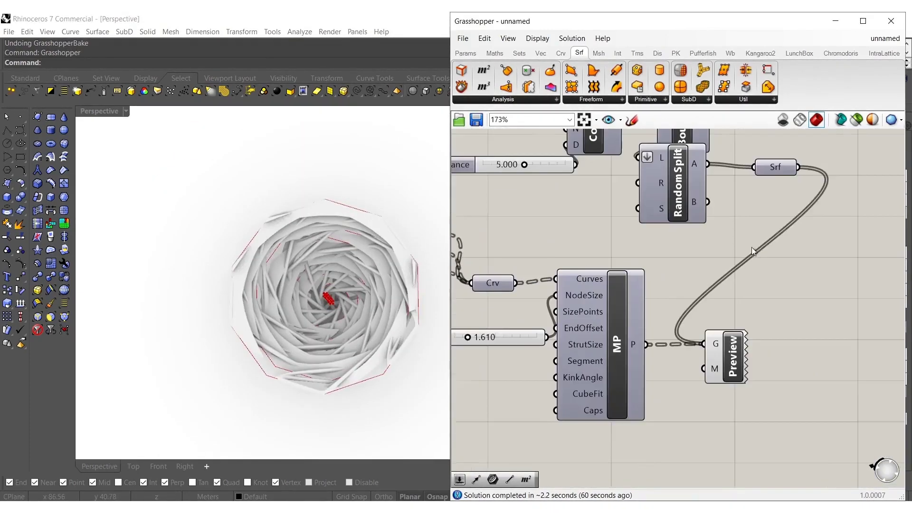
pyautogui.click(727, 201)
pyautogui.middleClick(729, 202)
pyautogui.click(750, 224)
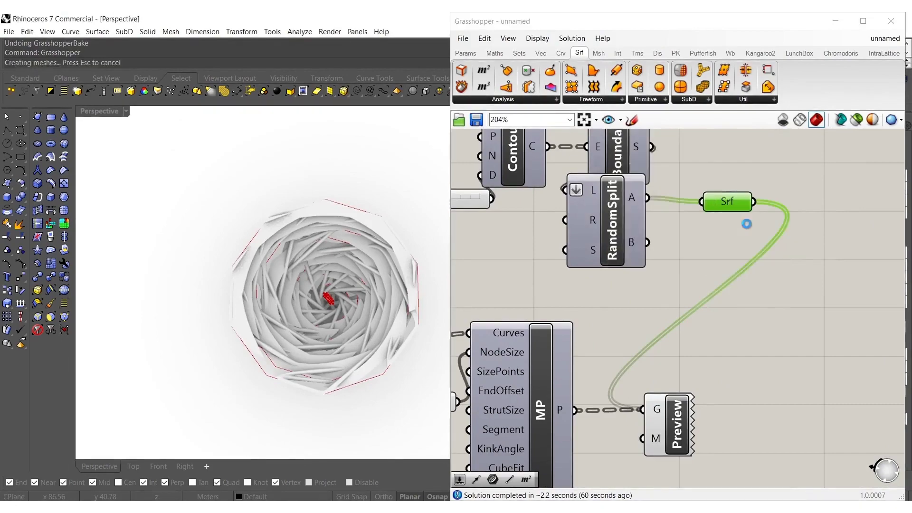
pyautogui.click(77, 92)
pyautogui.moveTo(311, 364); pyautogui.dragTo(334, 303, button='right')
pyautogui.scroll(5, 334, 303)
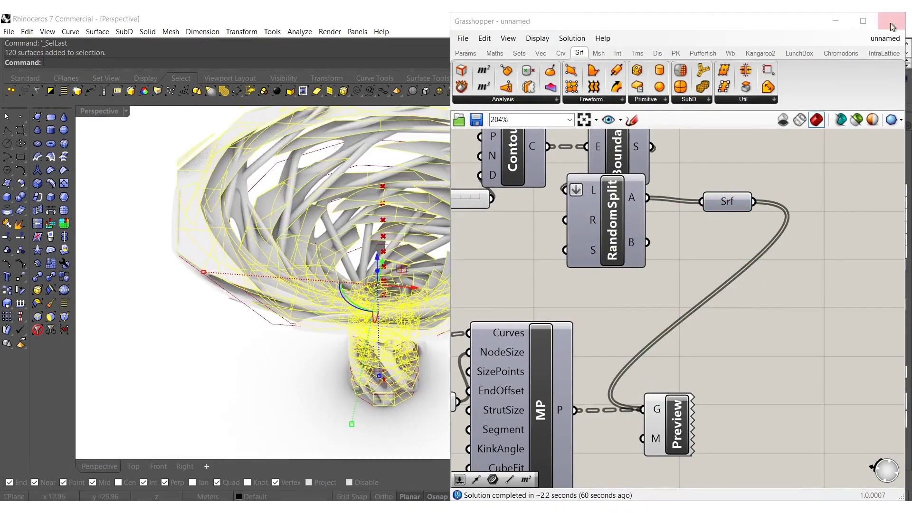
# - Close the Grasshopper window and copy the selected floor surfaces to the clipboard
pyautogui.click(891, 25)
pyautogui.moveTo(381, 322); pyautogui.dragTo(397, 306, button='right')
pyautogui.hotkey('ctrl', 'c')
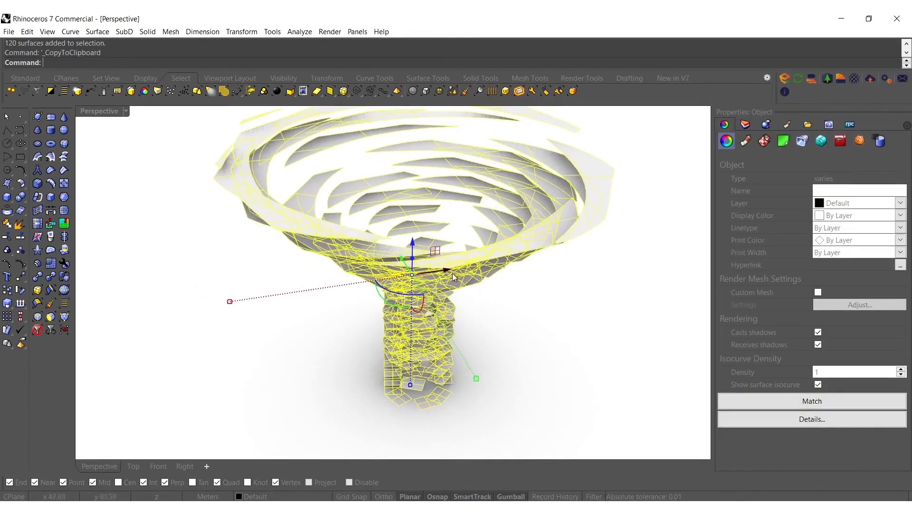
# - Extrude the selected floor surfaces vertically with the gumball into solid slabs, and deselect them
pyautogui.moveTo(451, 274); pyautogui.dragTo(509, 207, button='right')
pyautogui.moveTo(354, 280); pyautogui.dragTo(354, 206, button='right')
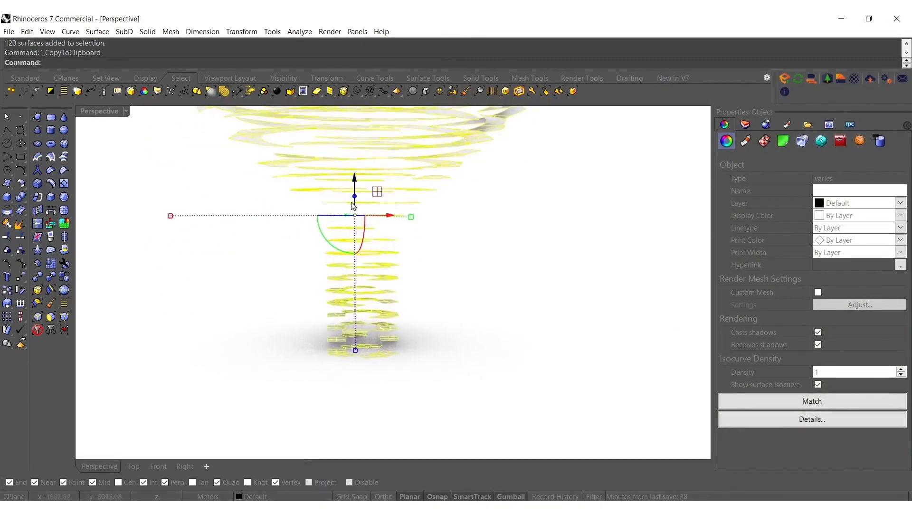
pyautogui.moveTo(354, 200); pyautogui.dragTo(354, 203)
pyautogui.moveTo(428, 201); pyautogui.dragTo(430, 201)
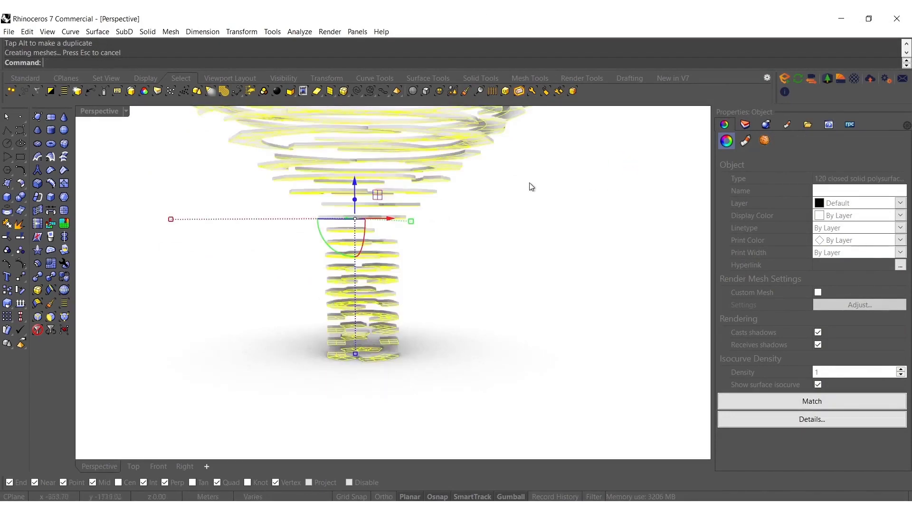
pyautogui.moveTo(507, 199); pyautogui.dragTo(497, 278, button='right')
pyautogui.press('Escape')
# - Select all the floor slabs and move them to the CONCRETE layer
pyautogui.scroll(-3, 440, 239)
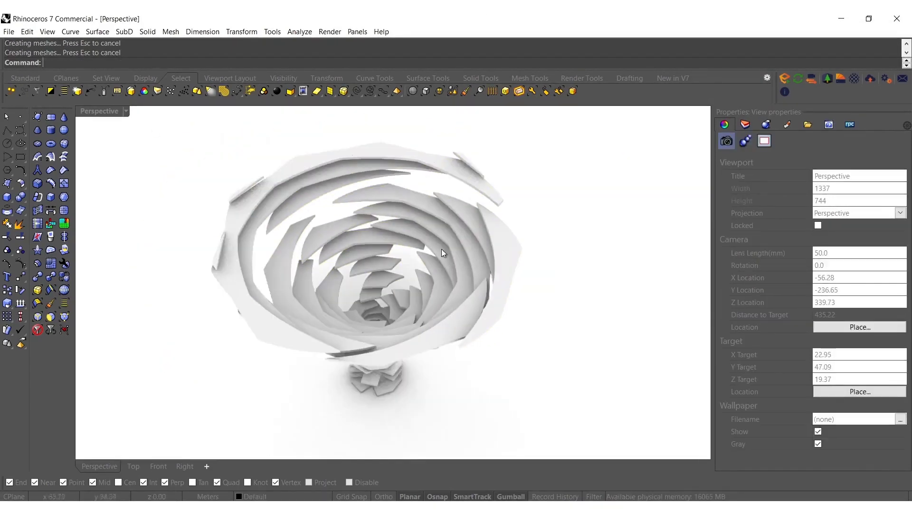
pyautogui.moveTo(596, 406); pyautogui.dragTo(136, 142)
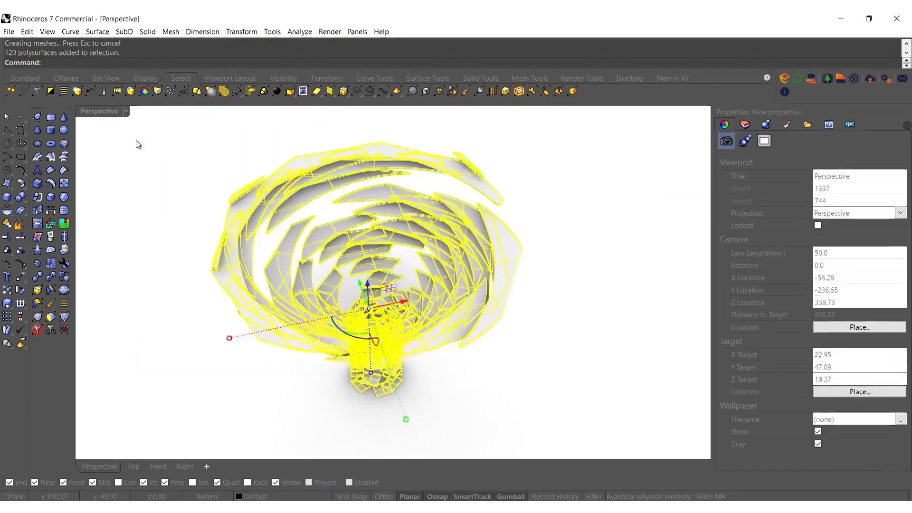
pyautogui.click(745, 124)
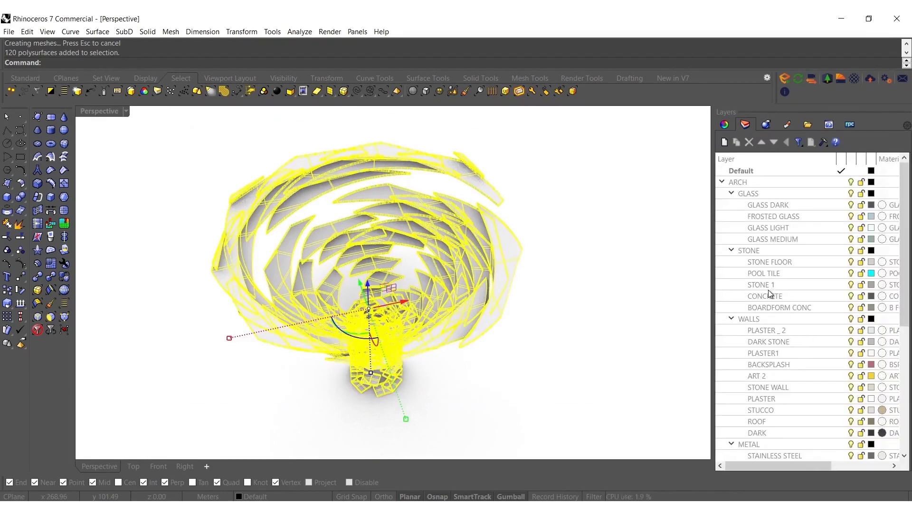
pyautogui.rightClick(769, 296)
pyautogui.click(796, 248)
pyautogui.click(560, 292)
# - Paste the copied floor surfaces in place and extrude them slightly upward as a thin finish on the slabs
pyautogui.moveTo(506, 293); pyautogui.dragTo(517, 258, button='right')
pyautogui.hotkey('ctrl', 'v')
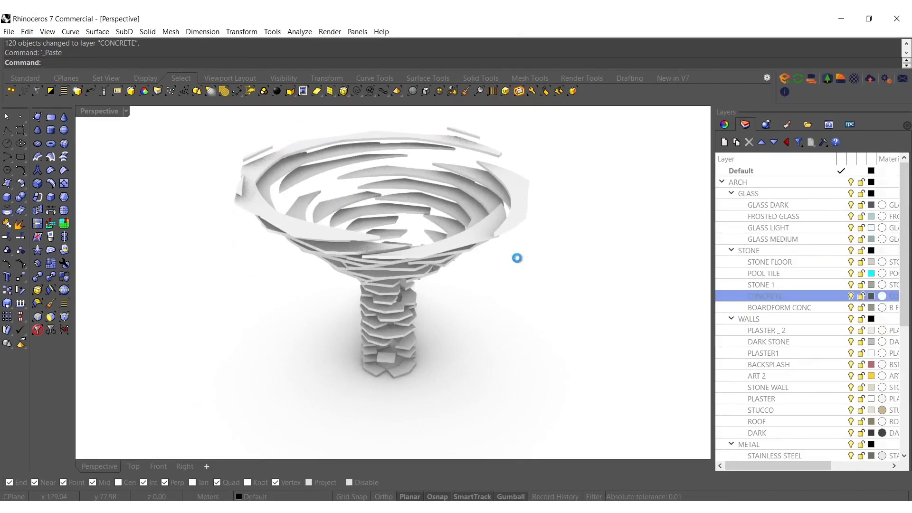
pyautogui.moveTo(470, 159); pyautogui.dragTo(470, 182, button='right')
pyautogui.scroll(10, 351, 210)
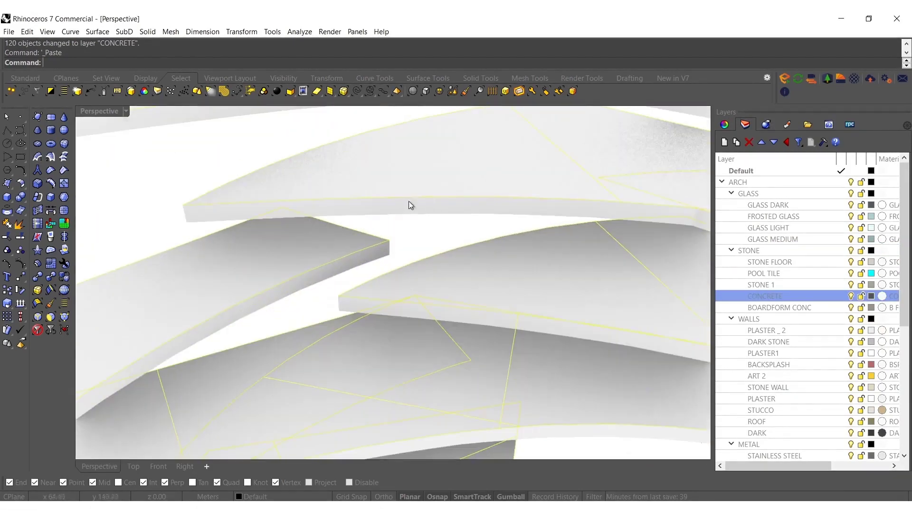
pyautogui.moveTo(403, 184); pyautogui.dragTo(405, 185)
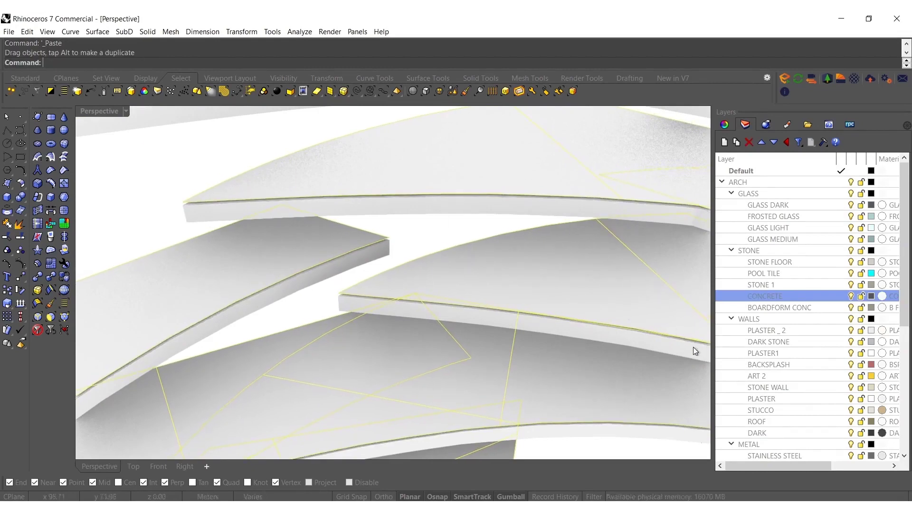
# - Move the thin extruded floor finishes to the MULCH layer
pyautogui.scroll(-6, 765, 378)
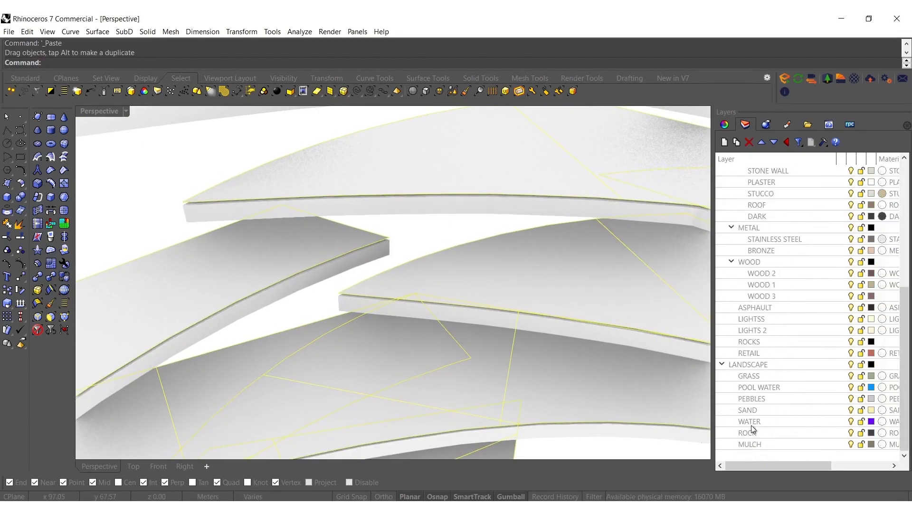
pyautogui.rightClick(753, 446)
pyautogui.click(804, 402)
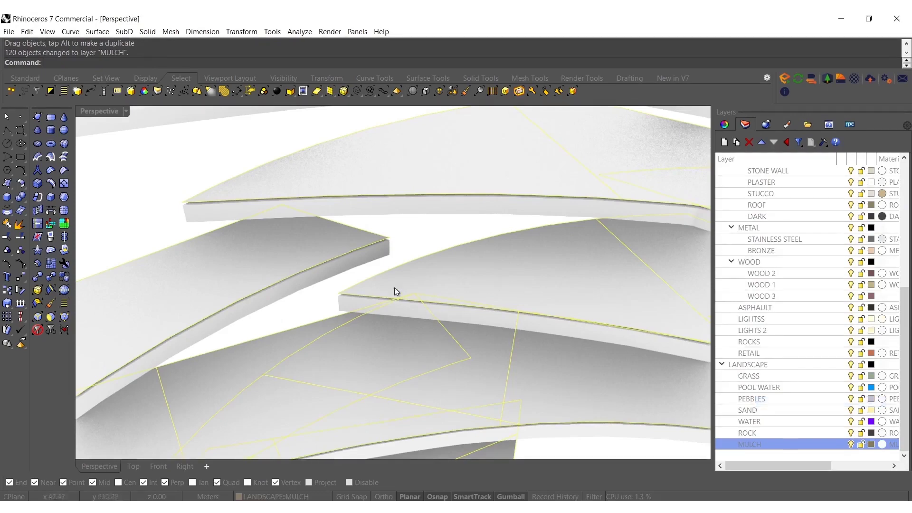
# - Switch the viewport to rendered display to check the layered floors, and reopen Grasshopper
pyautogui.scroll(-10, 328, 242)
pyautogui.click(309, 259)
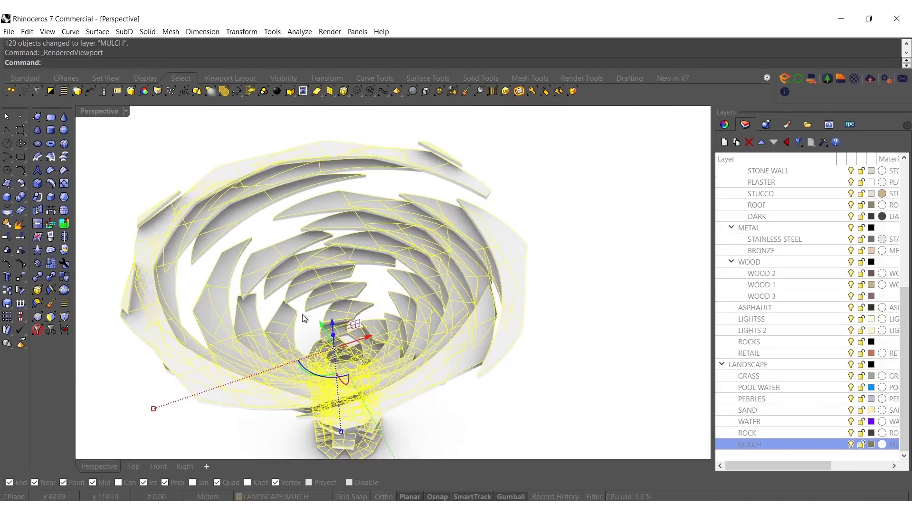
pyautogui.moveTo(305, 311); pyautogui.dragTo(294, 358, button='right')
pyautogui.click(295, 358)
pyautogui.moveTo(381, 328); pyautogui.dragTo(352, 343, button='right')
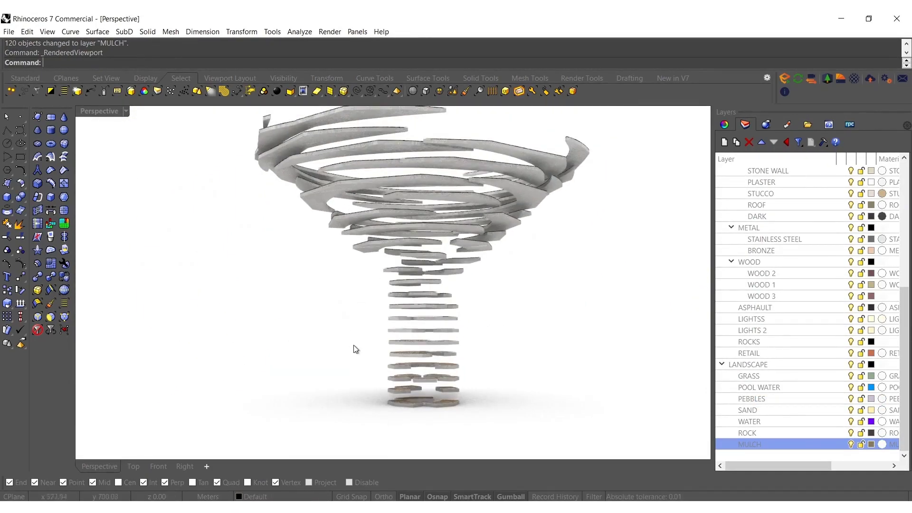
pyautogui.press('Return')
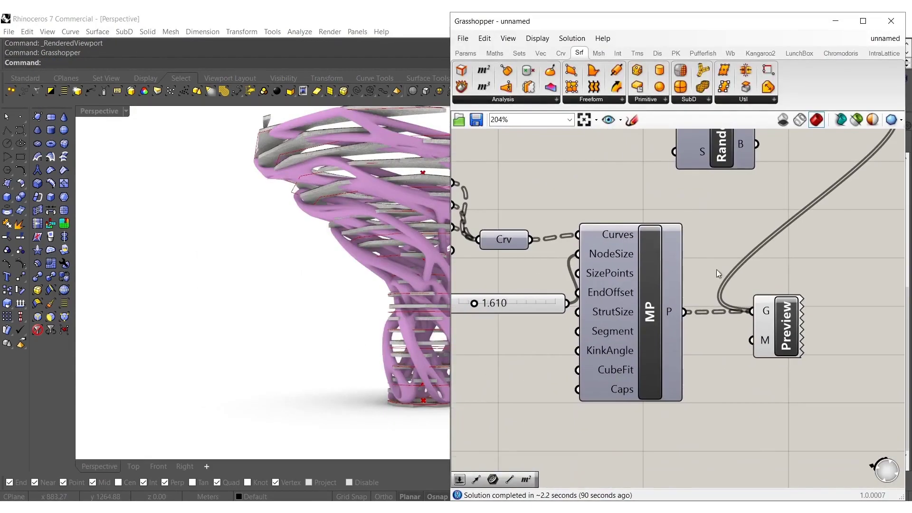
# - Bake the MultiPipe truss geometry into the model and return to Rhino
pyautogui.click(644, 303)
pyautogui.middleClick(646, 304)
pyautogui.click(686, 319)
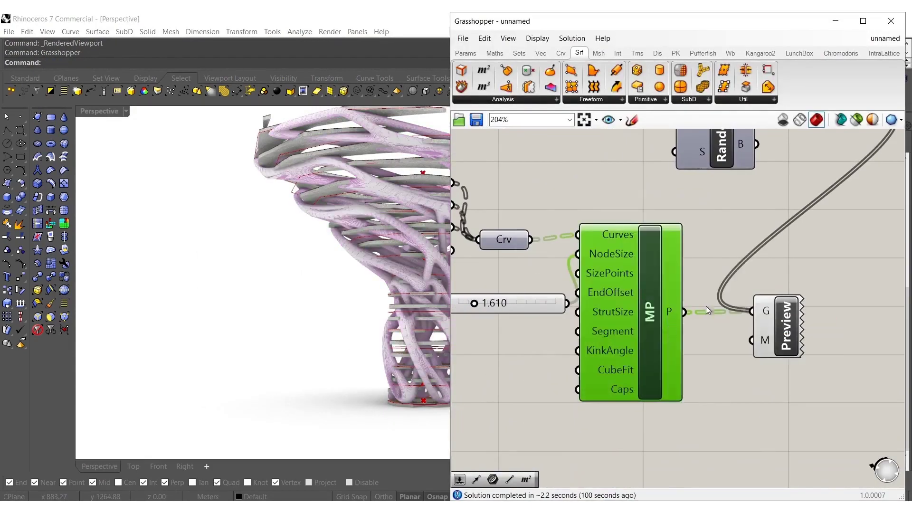
pyautogui.click(835, 21)
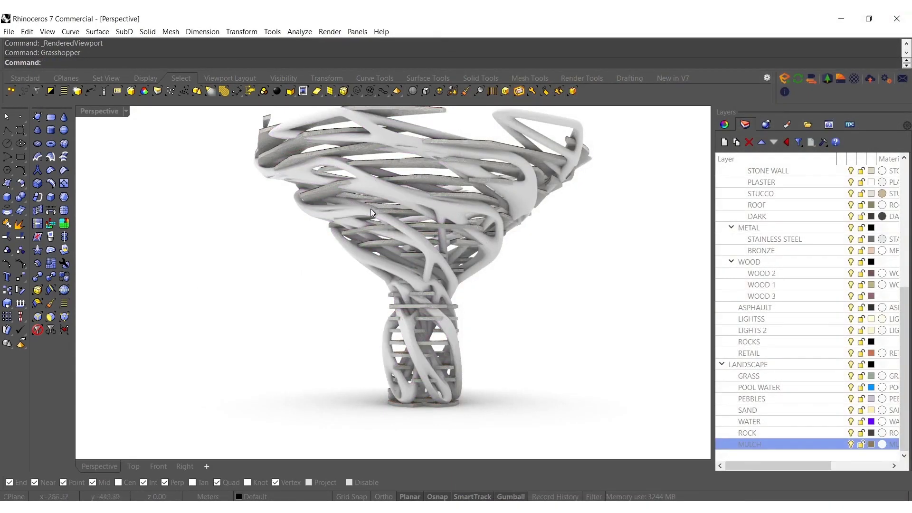
# - Select the newly baked pipes and scale them slightly outward along both horizontal axes
pyautogui.click(390, 197)
pyautogui.click(74, 93)
pyautogui.moveTo(505, 266); pyautogui.dragTo(483, 317, button='right')
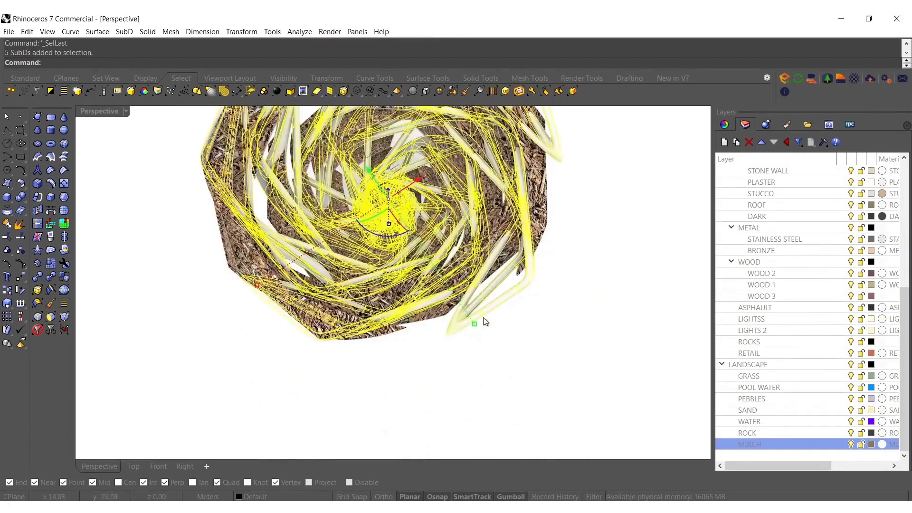
pyautogui.moveTo(475, 325); pyautogui.dragTo(484, 338)
pyautogui.keyDown('shift'); pyautogui.moveTo(232, 296); pyautogui.dragTo(184, 381, button='right'); pyautogui.keyUp('shift')
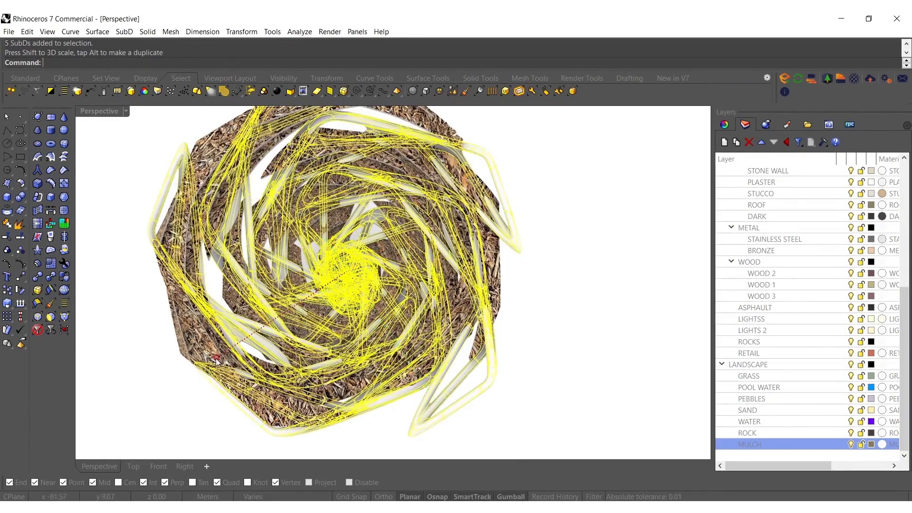
pyautogui.moveTo(216, 361); pyautogui.dragTo(203, 368)
pyautogui.press('Escape')
# - Reselect the truss pipes and lock them so only the floors remain selectable
pyautogui.moveTo(227, 329); pyautogui.dragTo(274, 199, button='right')
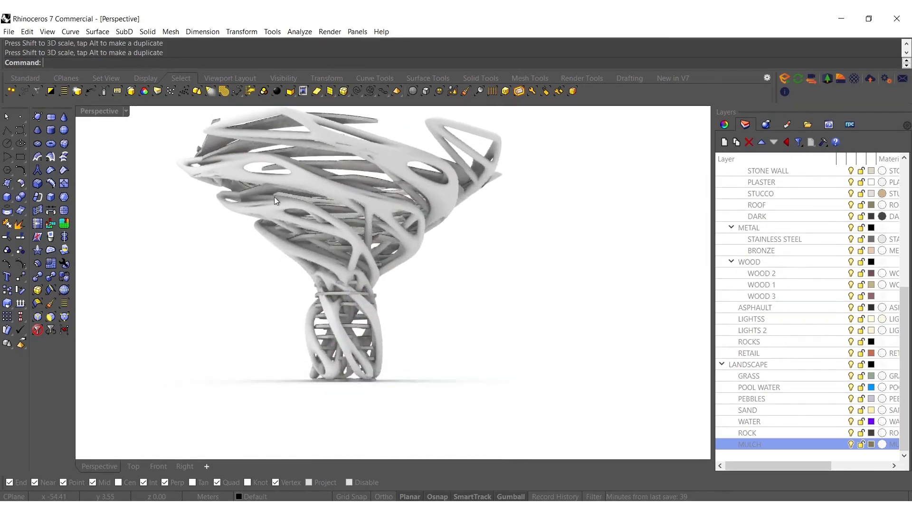
pyautogui.moveTo(332, 249); pyautogui.dragTo(279, 292, button='right')
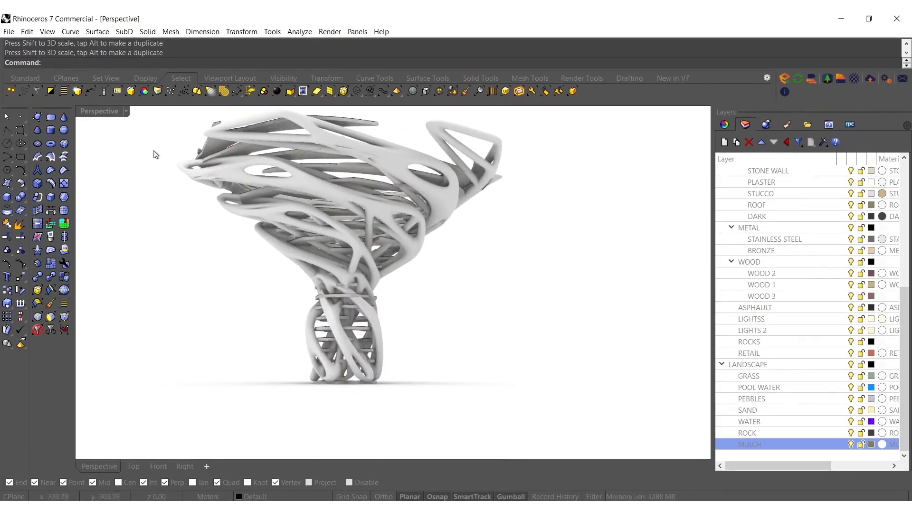
pyautogui.click(76, 91)
pyautogui.hotkey('ctrl', 'l')
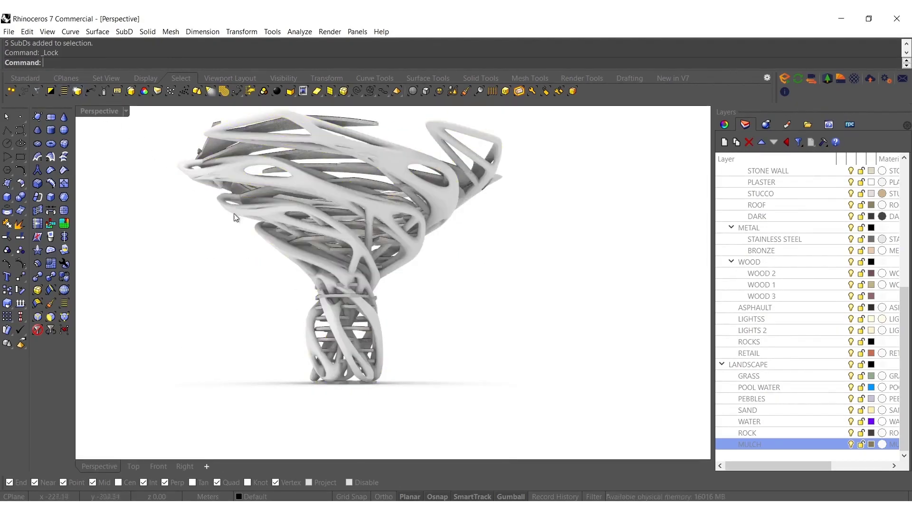
# - Try to delete the floor slabs in the lower part of the tower
pyautogui.moveTo(237, 218); pyautogui.dragTo(228, 242, button='right')
pyautogui.moveTo(224, 265); pyautogui.dragTo(566, 441)
pyautogui.press('Delete')
pyautogui.scroll(3, 403, 306)
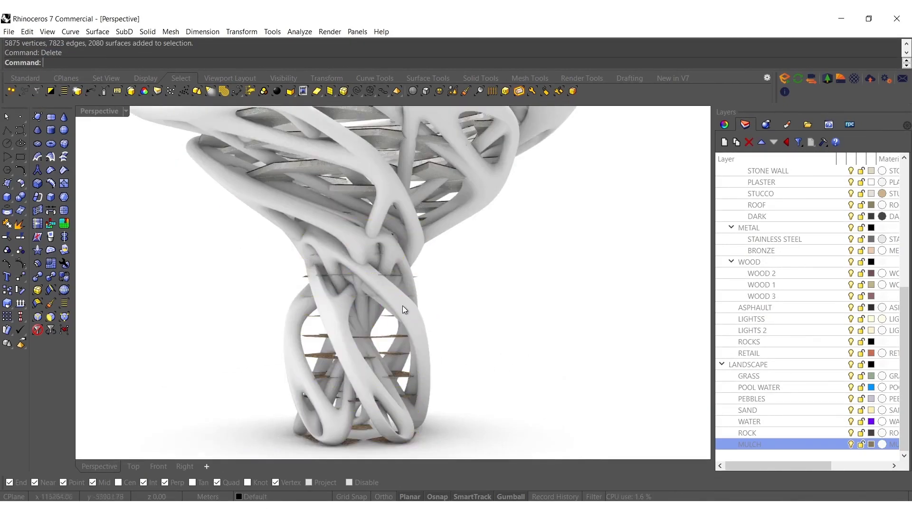
pyautogui.hotkey('ctrl', 'z')
# - Delete the floor slabs and their finishes inside the narrow stem of the tower
pyautogui.scroll(2, 394, 311)
pyautogui.moveTo(393, 312); pyautogui.dragTo(373, 317, button='right')
pyautogui.keyDown('shift'); pyautogui.moveTo(295, 297); pyautogui.dragTo(284, 267, button='right'); pyautogui.keyUp('shift')
pyautogui.moveTo(198, 278); pyautogui.dragTo(638, 445)
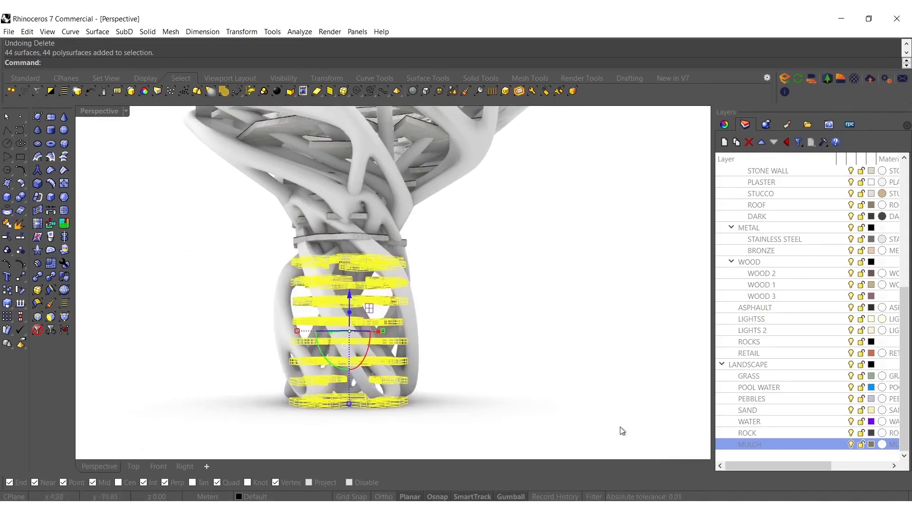
pyautogui.press('Return')
pyautogui.keyDown('shift'); pyautogui.moveTo(255, 245); pyautogui.dragTo(244, 313, button='right'); pyautogui.keyUp('shift')
pyautogui.moveTo(199, 277); pyautogui.dragTo(616, 373)
pyautogui.press('Delete')
pyautogui.scroll(-6, 418, 282)
pyautogui.moveTo(392, 238)
pyautogui.mouseDown(button='right')
pyautogui.moveTo(423, 303)
pyautogui.moveTo(463, 269)
pyautogui.moveTo(469, 216)
pyautogui.moveTo(457, 315)
pyautogui.moveTo(454, 220)
pyautogui.mouseUp(button='right')
pyautogui.scroll(-6, 468, 216)
pyautogui.scroll(9, 457, 315)
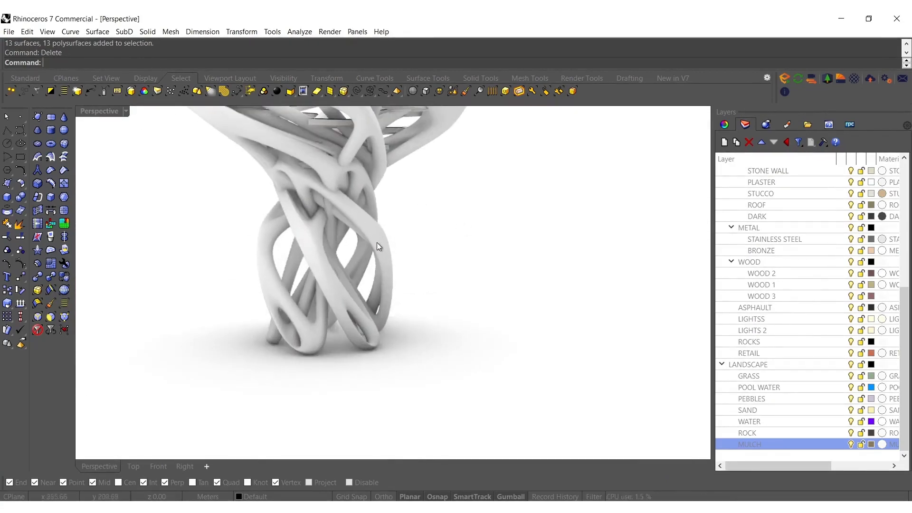
# - Unlock the truss pipes, select all SubDs and move them to the BRONZE layer
pyautogui.middleClick(375, 238)
pyautogui.click(368, 238)
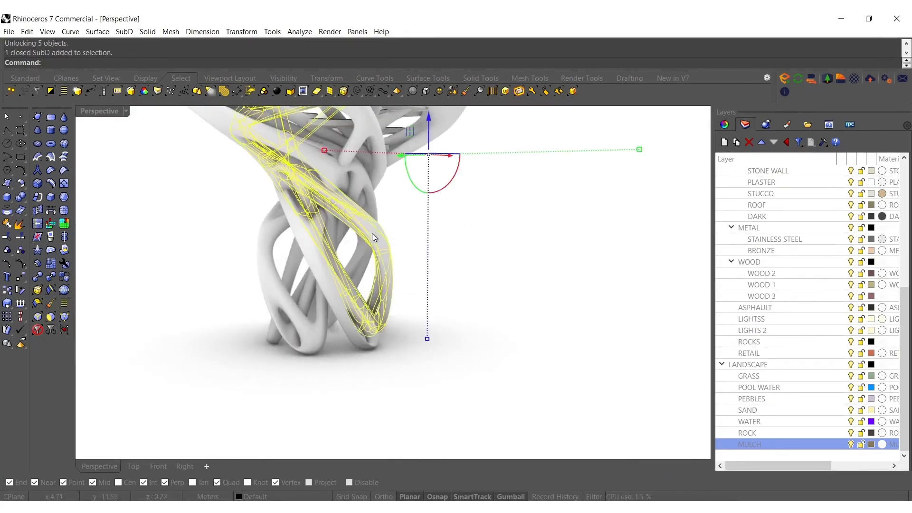
pyautogui.click(342, 90)
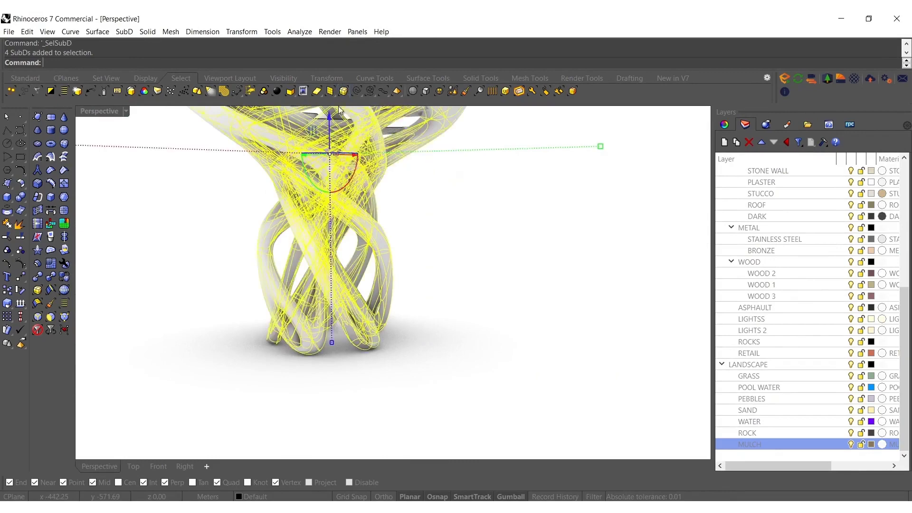
pyautogui.keyDown('shift'); pyautogui.moveTo(433, 238); pyautogui.dragTo(427, 260, button='right'); pyautogui.keyUp('shift')
pyautogui.rightClick(761, 250)
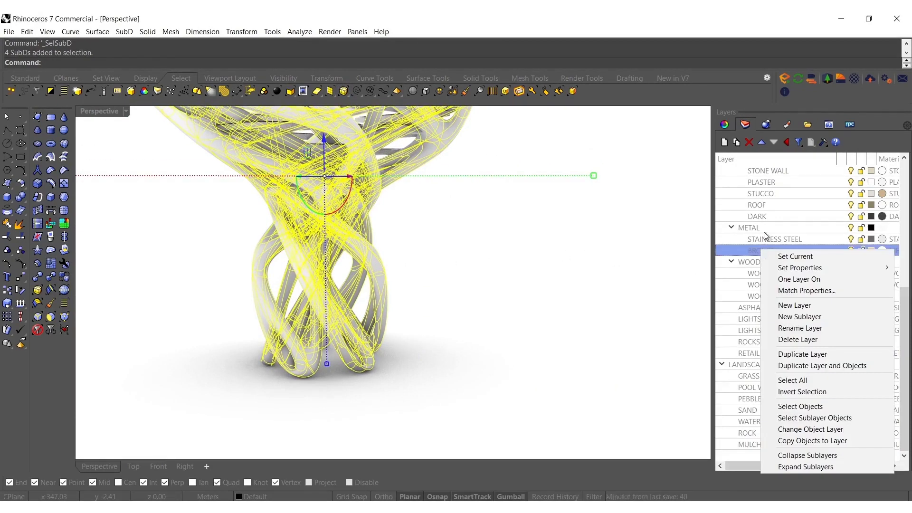
pyautogui.click(801, 428)
# - Select the complete tower and place two duplicates of it, spaced apart to form a group of three
pyautogui.scroll(-10, 424, 267)
pyautogui.moveTo(424, 267); pyautogui.dragTo(486, 356, button='right')
pyautogui.moveTo(525, 382); pyautogui.dragTo(125, 101)
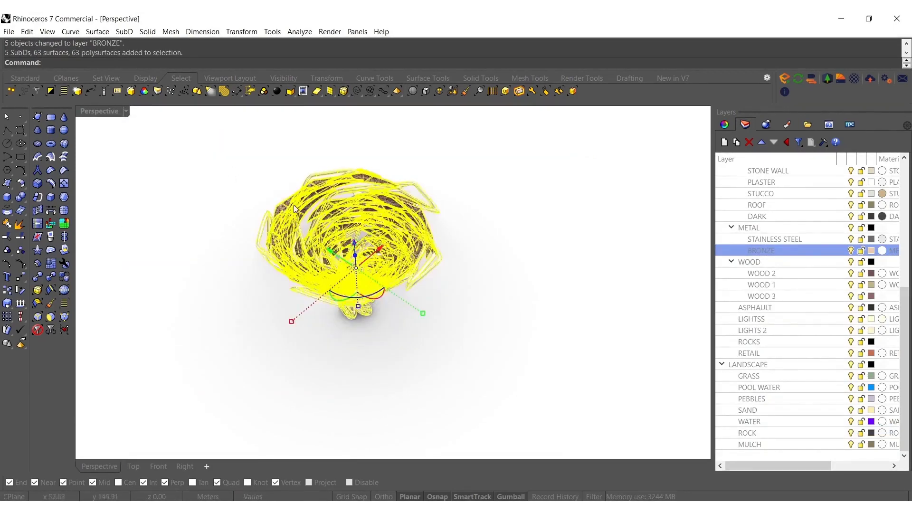
pyautogui.scroll(-4, 398, 266)
pyautogui.moveTo(401, 268); pyautogui.dragTo(406, 295, button='right')
pyautogui.moveTo(417, 258); pyautogui.dragTo(225, 214)
pyautogui.moveTo(315, 201); pyautogui.dragTo(538, 219)
pyautogui.keyDown('shift'); pyautogui.moveTo(611, 124); pyautogui.dragTo(506, 255, button='right'); pyautogui.keyUp('shift')
pyautogui.moveTo(506, 256); pyautogui.dragTo(518, 165)
pyautogui.press('alt')
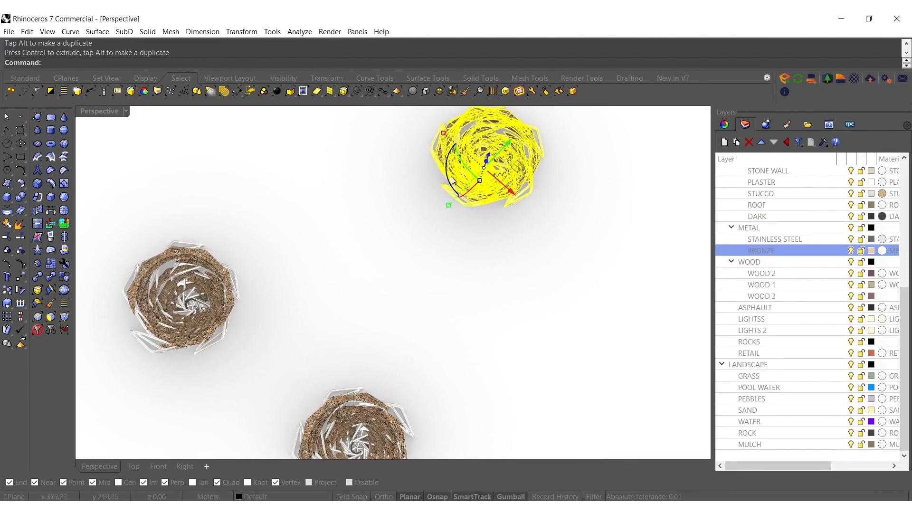
pyautogui.click(407, 266)
pyautogui.moveTo(407, 267); pyautogui.dragTo(409, 142, button='right')
pyautogui.scroll(5, 354, 289)
pyautogui.keyDown('shift'); pyautogui.moveTo(354, 295); pyautogui.dragTo(424, 284, button='right'); pyautogui.keyUp('shift')
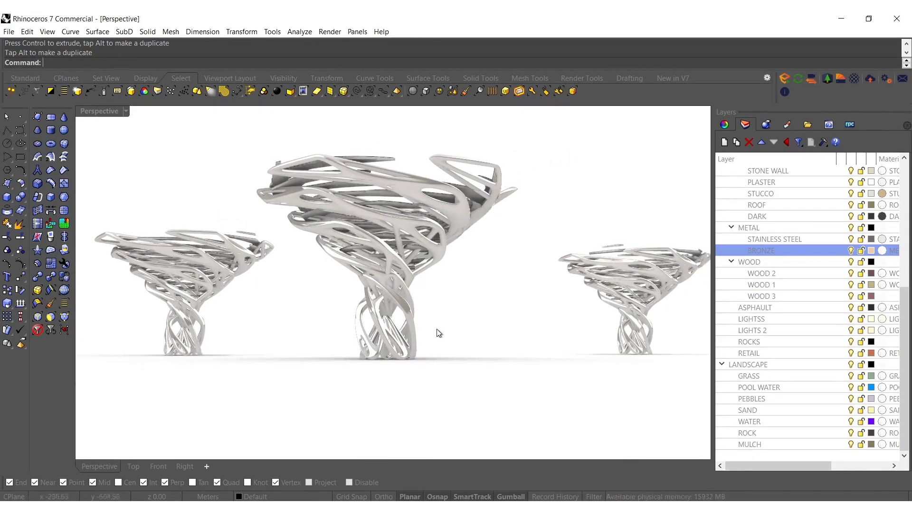
# - Select all three towers and scale them slightly taller in the vertical direction
pyautogui.moveTo(704, 375); pyautogui.dragTo(98, 142)
pyautogui.moveTo(484, 358)
pyautogui.mouseDown()
pyautogui.moveTo(482, 374)
pyautogui.moveTo(483, 364)
pyautogui.mouseUp()
pyautogui.moveTo(453, 302); pyautogui.dragTo(454, 302)
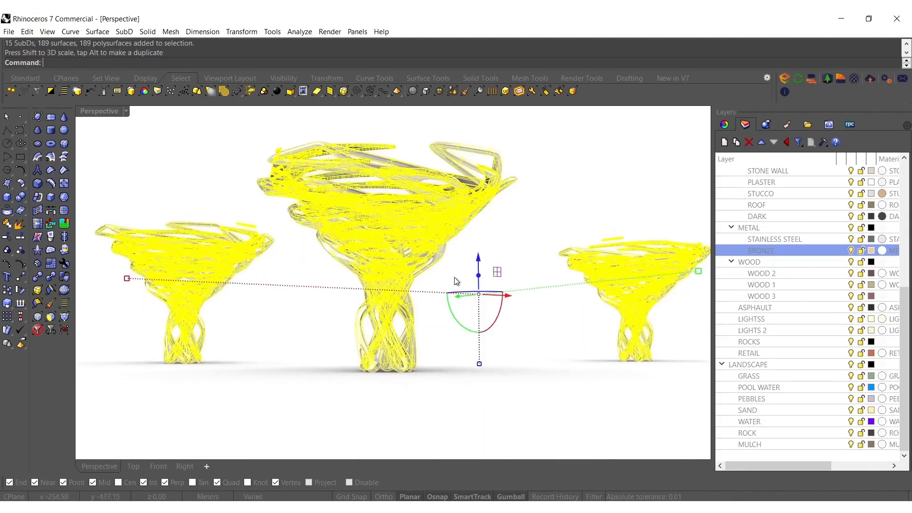
# - Create a bounding box around the three towers and lock the towers
pyautogui.press('Return')
pyautogui.press('Return')
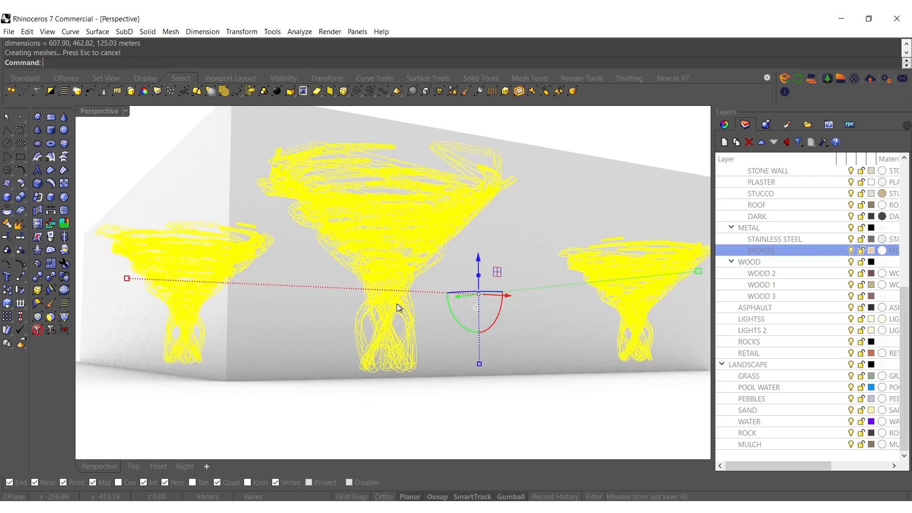
pyautogui.scroll(-3, 406, 300)
pyautogui.moveTo(431, 300); pyautogui.dragTo(428, 355, button='right')
pyautogui.hotkey('ctrl', 'l')
pyautogui.scroll(-4, 390, 288)
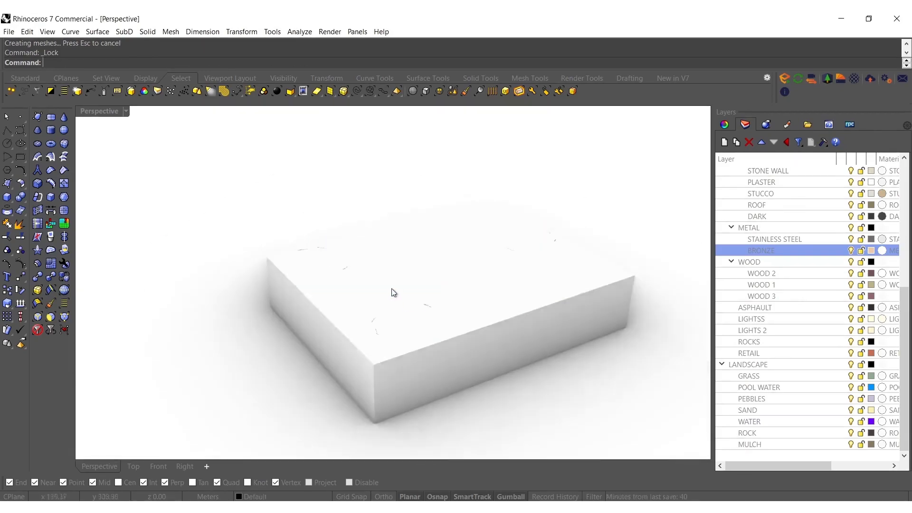
# - Explode the bounding box and delete every face except the bottom one
pyautogui.click(391, 305)
pyautogui.middleClick(386, 304)
pyautogui.click(400, 312)
pyautogui.moveTo(402, 349); pyautogui.dragTo(407, 253, button='right')
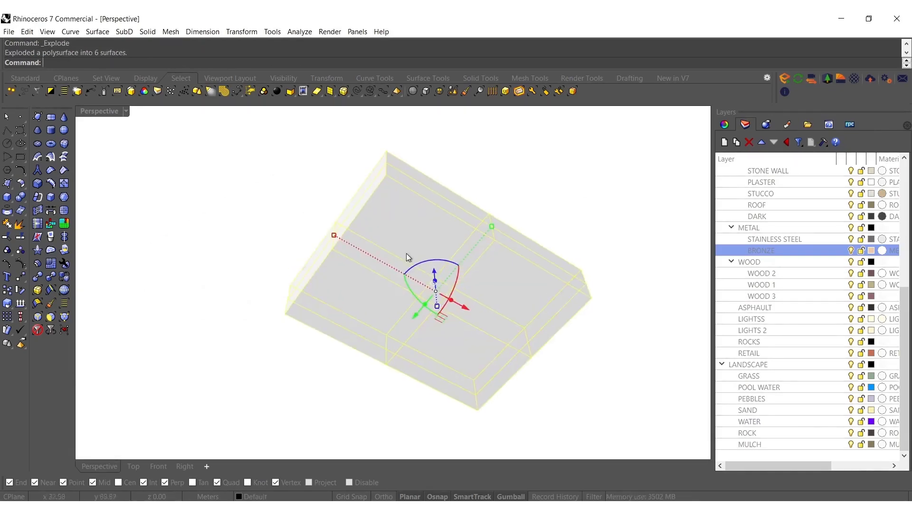
pyautogui.press('Delete')
# - Set the viewport to shaded display and scale the bottom surface outward in both directions into a large ground plane
pyautogui.click(349, 354)
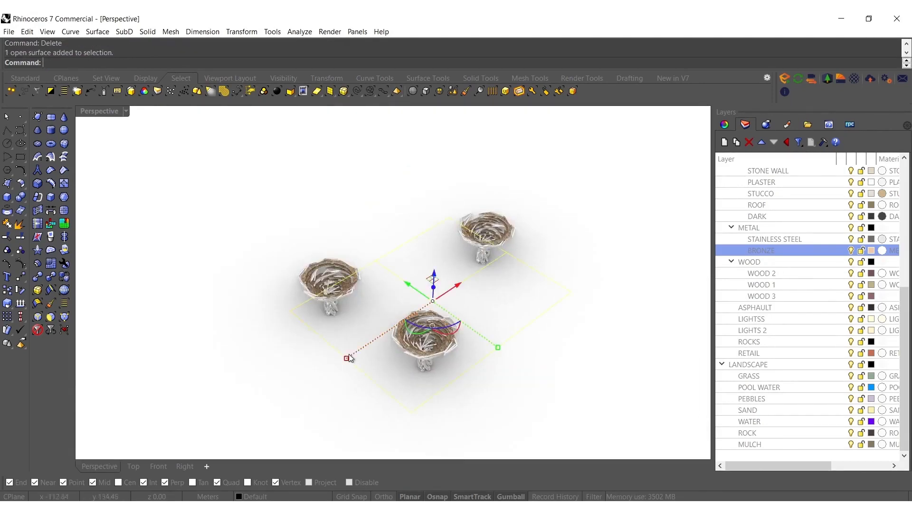
pyautogui.click(376, 341)
pyautogui.moveTo(372, 296)
pyautogui.mouseDown(button='right')
pyautogui.moveTo(356, 309)
pyautogui.moveTo(362, 327)
pyautogui.mouseUp(button='right')
pyautogui.scroll(-2, 361, 333)
pyautogui.moveTo(347, 354); pyautogui.dragTo(322, 375)
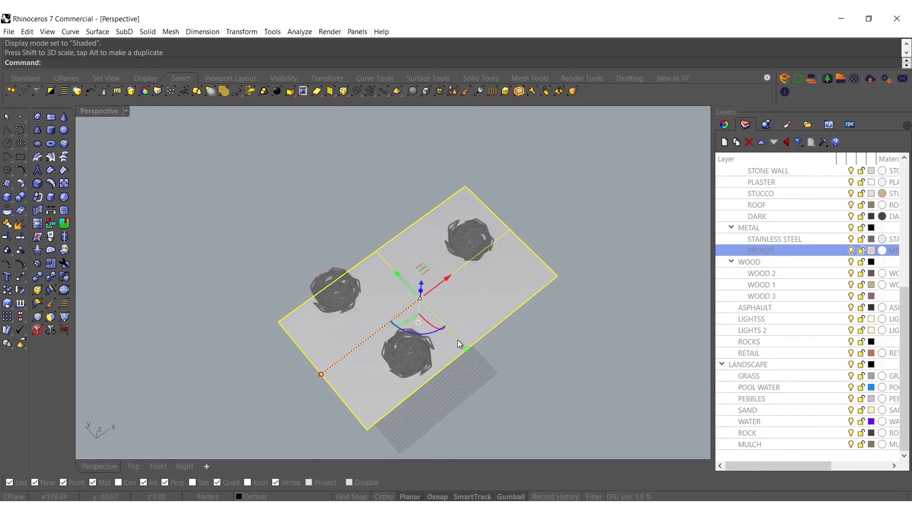
pyautogui.moveTo(466, 350); pyautogui.dragTo(504, 391)
pyautogui.keyDown('shift'); pyautogui.moveTo(504, 390); pyautogui.dragTo(452, 307, button='right'); pyautogui.keyUp('shift')
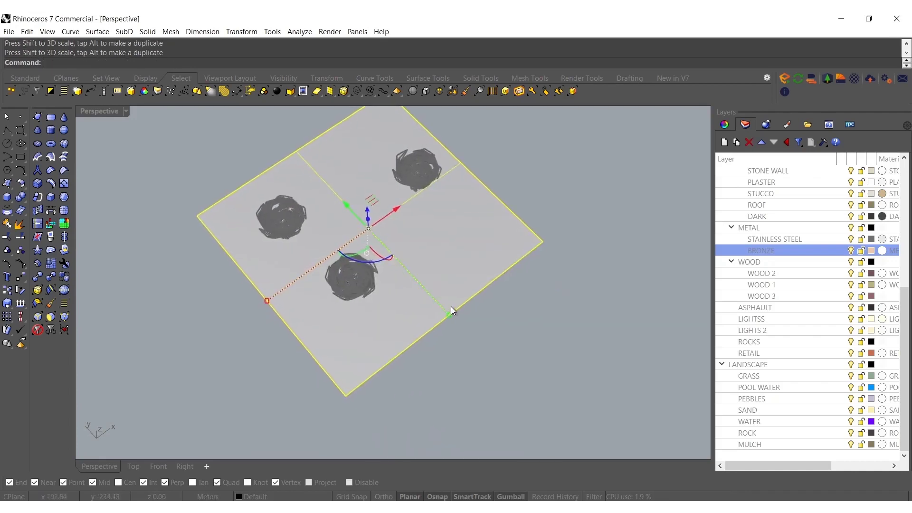
pyautogui.scroll(-7, 432, 303)
pyautogui.moveTo(435, 306); pyautogui.dragTo(601, 380)
pyautogui.scroll(-3, 513, 346)
pyautogui.moveTo(599, 376); pyautogui.dragTo(406, 278, button='right')
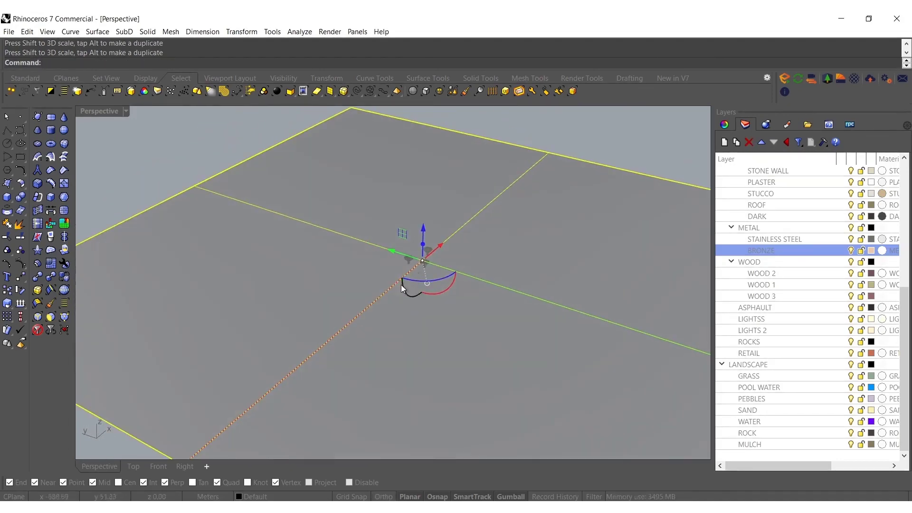
# - Rebuild the ground surface with a dense control point grid and turn on its control points
pyautogui.press('Return')
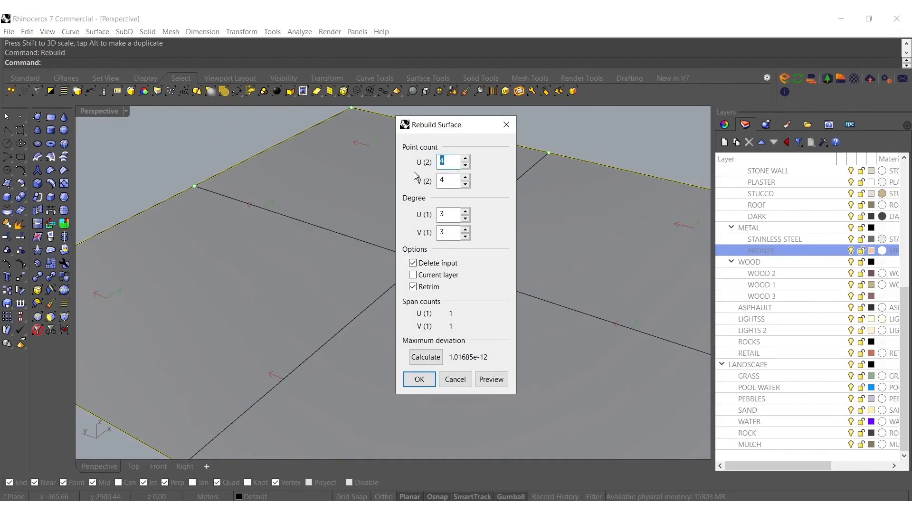
pyautogui.click(419, 381)
pyautogui.click(397, 91)
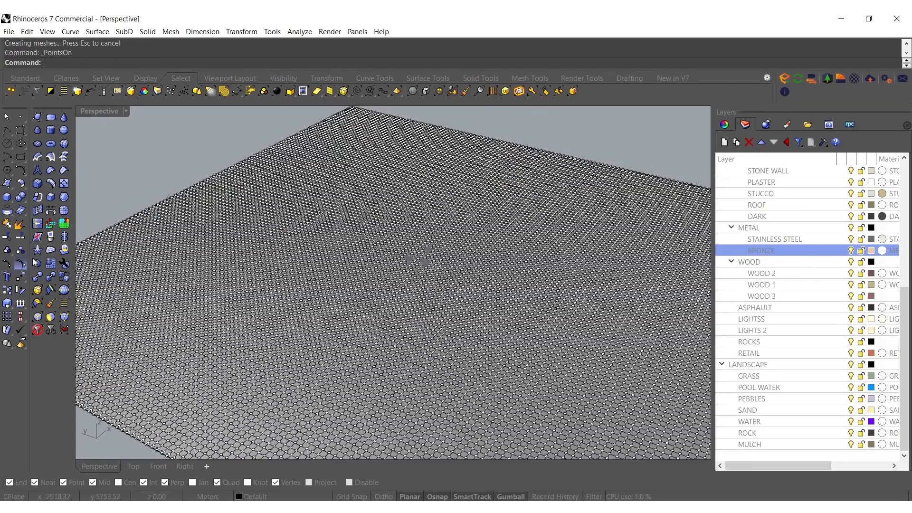
# - Brush-select the ground's control points on both sides of the towers with a brush width of 146
pyautogui.click(464, 93)
pyautogui.moveTo(428, 279); pyautogui.dragTo(433, 312, button='right')
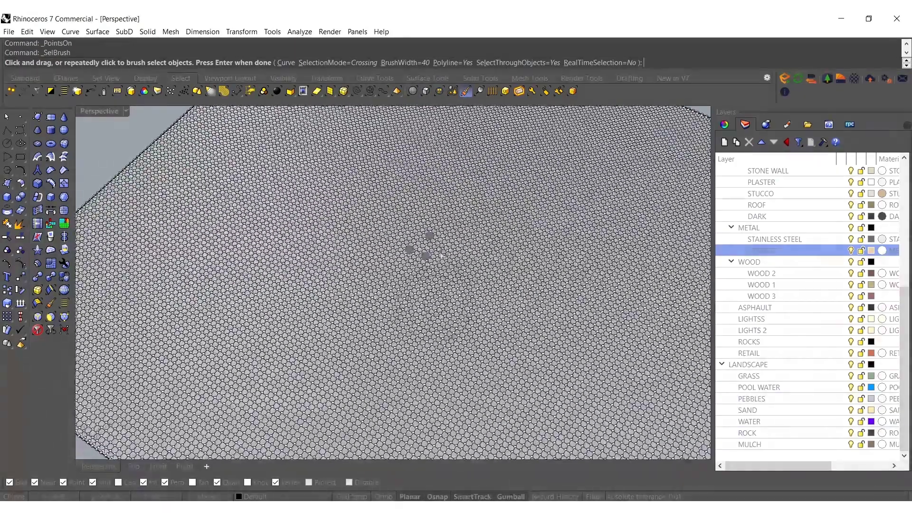
pyautogui.scroll(-4, 440, 257)
pyautogui.moveTo(400, 378)
pyautogui.mouseDown()
pyautogui.moveTo(352, 354)
pyautogui.moveTo(322, 311)
pyautogui.moveTo(380, 166)
pyautogui.moveTo(397, 170)
pyautogui.mouseUp()
pyautogui.press('Return')
pyautogui.press('Return')
pyautogui.moveTo(477, 171)
pyautogui.mouseDown()
pyautogui.moveTo(484, 198)
pyautogui.moveTo(560, 285)
pyautogui.moveTo(513, 404)
pyautogui.mouseUp()
pyautogui.press('Return')
pyautogui.scroll(8, 486, 313)
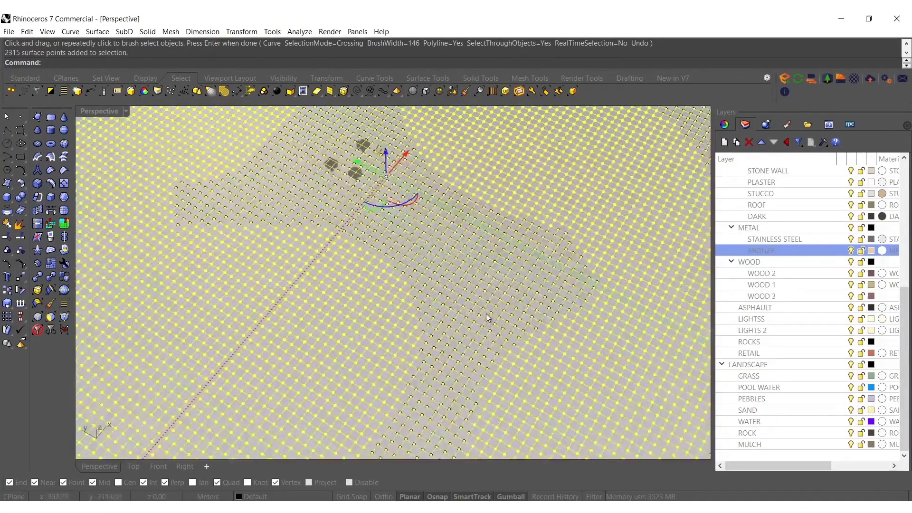
# - Raise the selected control points into hills and smooth the ground surface
pyautogui.scroll(5, 441, 308)
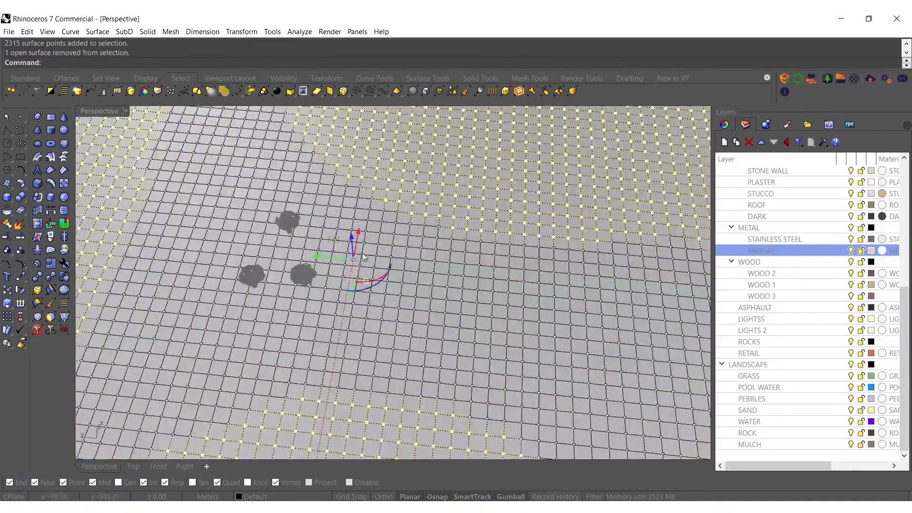
pyautogui.moveTo(352, 237); pyautogui.dragTo(439, 194)
pyautogui.click(434, 206)
pyautogui.write('Smooth')
pyautogui.press('Return')
pyautogui.moveTo(420, 276); pyautogui.dragTo(459, 275)
pyautogui.click(408, 349)
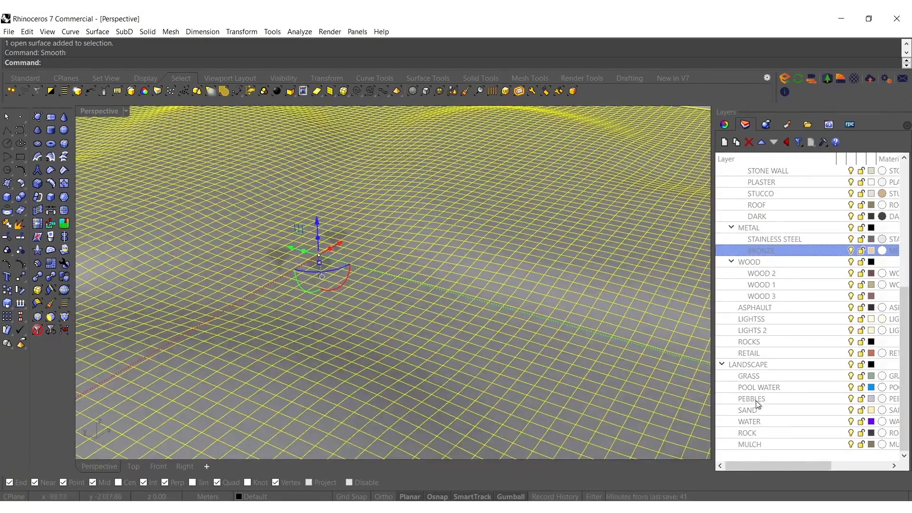
# - Move the ground surface to the GRASS layer and clear the selection
pyautogui.rightClick(754, 379)
pyautogui.click(794, 329)
pyautogui.moveTo(259, 323); pyautogui.dragTo(346, 318, button='right')
pyautogui.press('Escape')
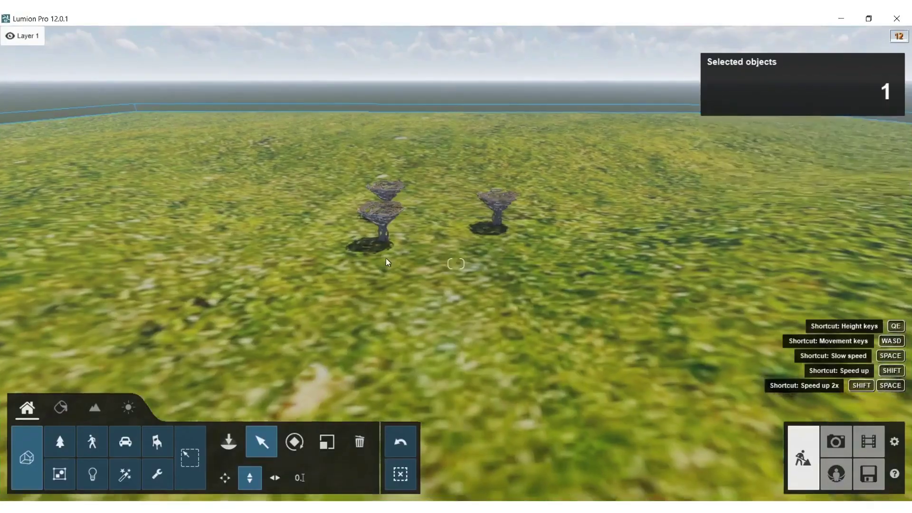
# - In Lumion, apply the Ground 024 2048 material from the Various library to the terrain
pyautogui.scroll(5, 500, 250)
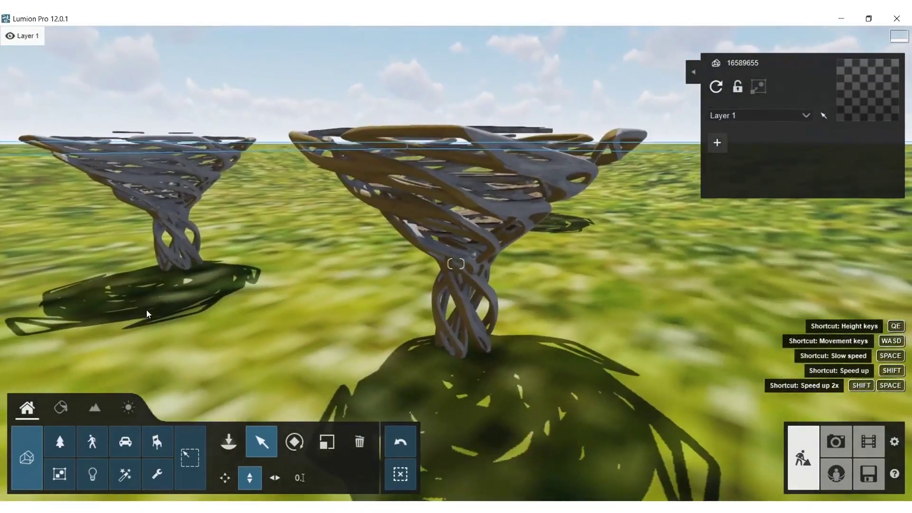
pyautogui.click(61, 407)
pyautogui.click(451, 214)
pyautogui.click(30, 87)
pyautogui.click(79, 122)
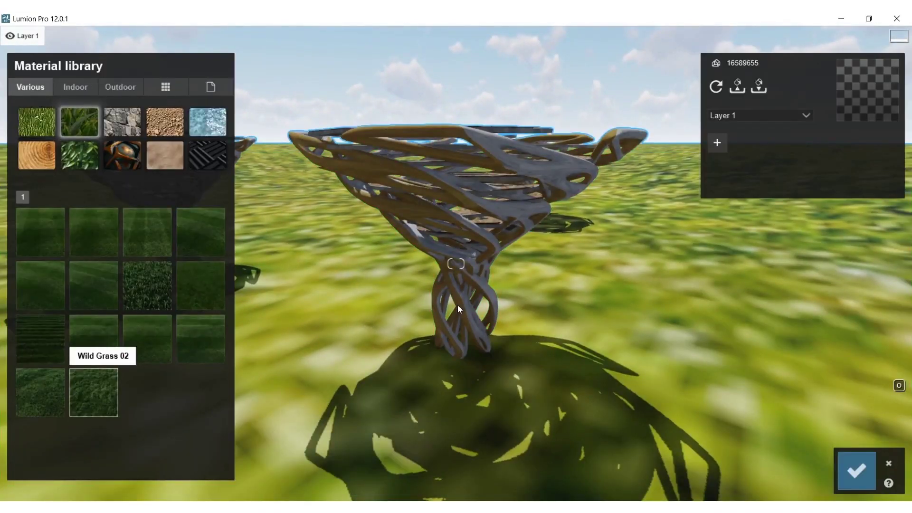
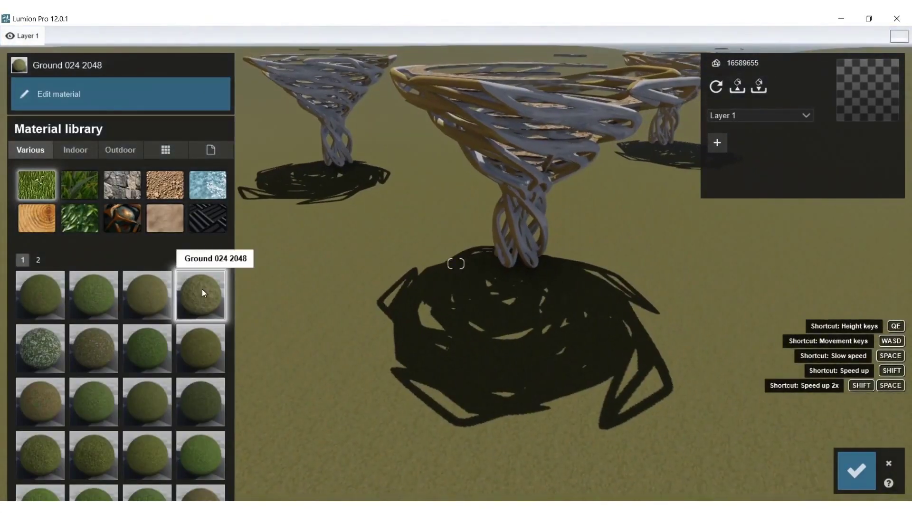
pyautogui.click(202, 289)
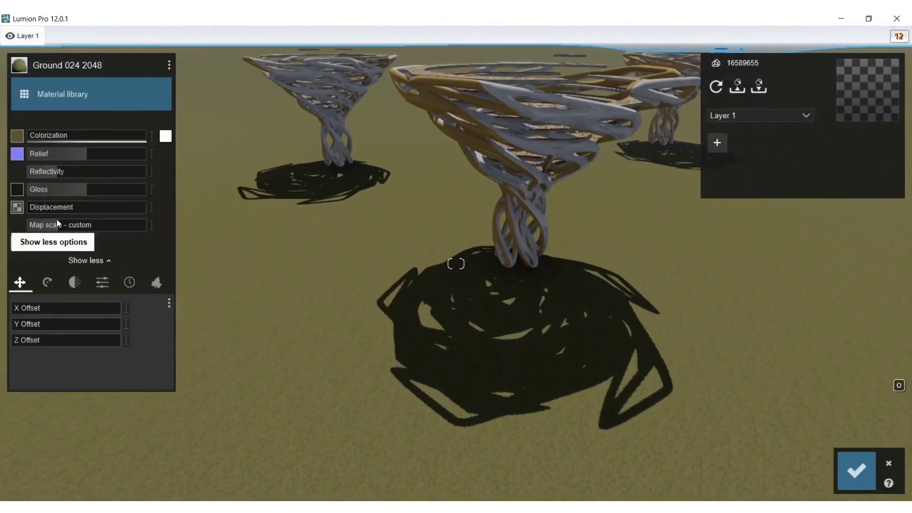
# - Apply the Marble 028 1024 material from the Indoor library to the towers' STUCCO structure
pyautogui.moveTo(365, 237); pyautogui.dragTo(368, 168, button='right')
pyautogui.press('w')
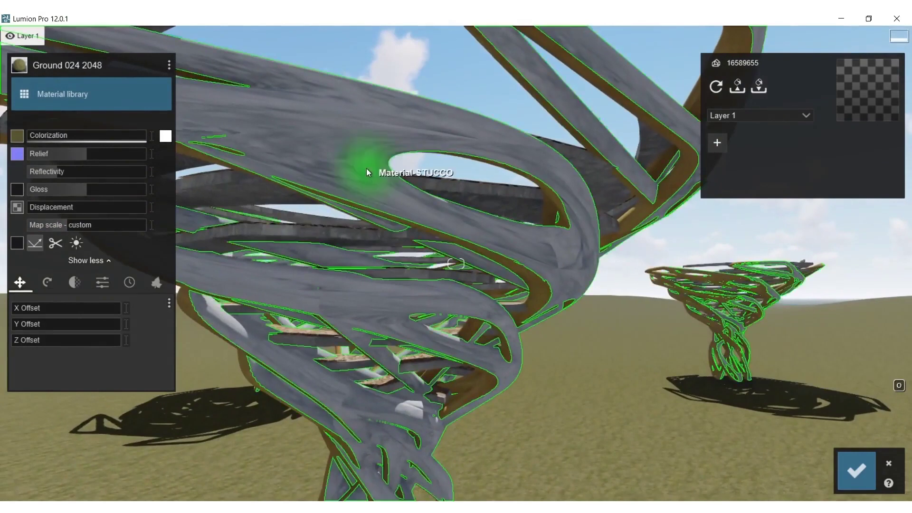
pyautogui.click(366, 169)
pyautogui.click(91, 90)
pyautogui.click(93, 157)
pyautogui.click(93, 393)
pyautogui.click(529, 285)
pyautogui.click(76, 85)
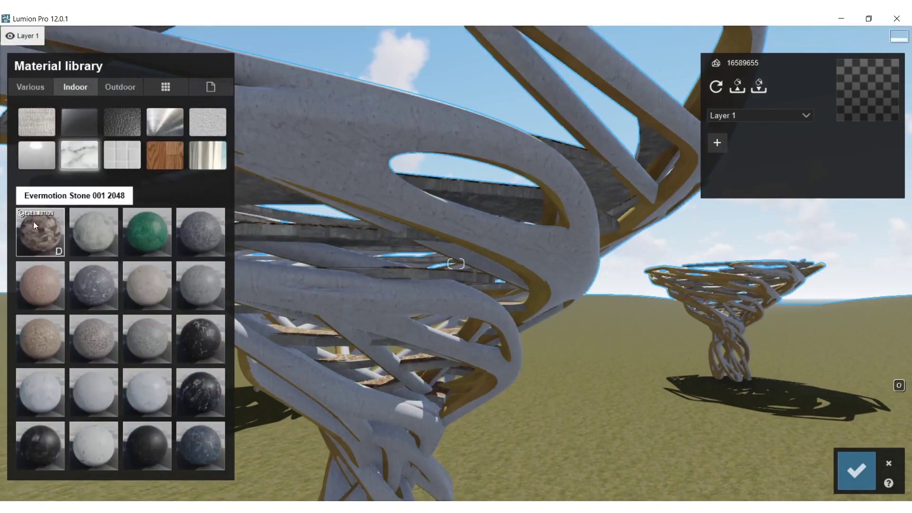
pyautogui.click(33, 222)
pyautogui.click(38, 259)
pyautogui.click(39, 408)
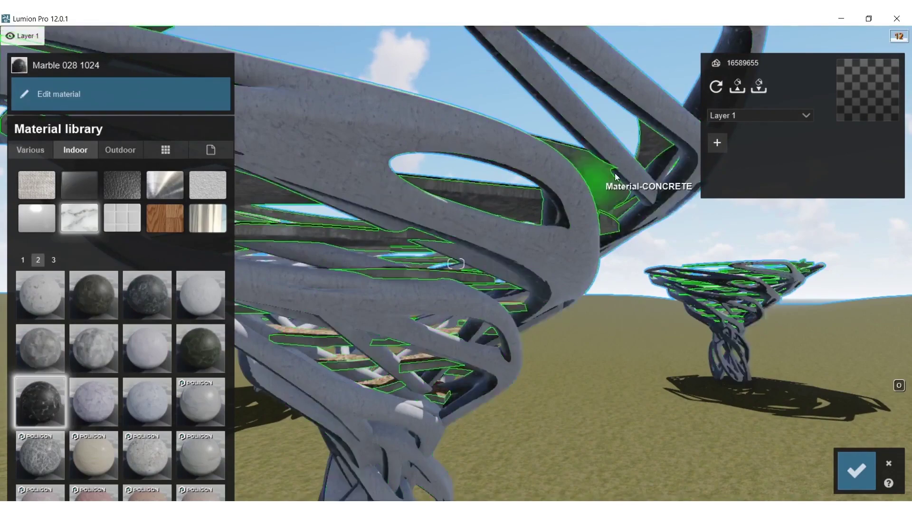
# - Apply a marble material from the Indoor library, such as Marble 012 1024, to the towers' CONCRETE surfaces
pyautogui.click(614, 174)
pyautogui.click(82, 90)
pyautogui.click(77, 152)
pyautogui.click(40, 393)
pyautogui.scroll(3, 254, 275)
pyautogui.moveTo(253, 280); pyautogui.dragTo(255, 246, button='right')
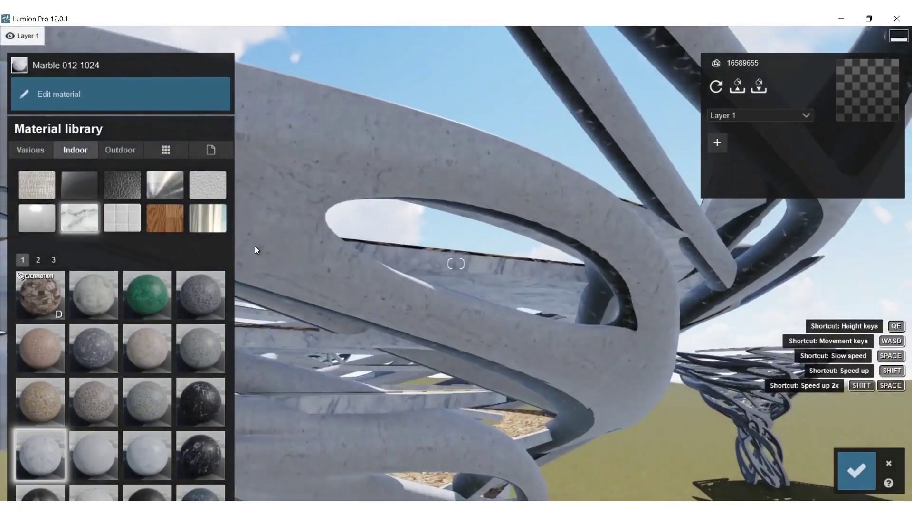
pyautogui.doubleClick(200, 295)
# - Apply a leafy green material from the Various library to the towers' terraces and save the material changes
pyautogui.moveTo(331, 238); pyautogui.dragTo(372, 323, button='right')
pyautogui.click(372, 324)
pyautogui.click(32, 87)
pyautogui.click(80, 155)
pyautogui.click(90, 234)
pyautogui.moveTo(446, 247); pyautogui.dragTo(441, 224, button='right')
pyautogui.click(855, 471)
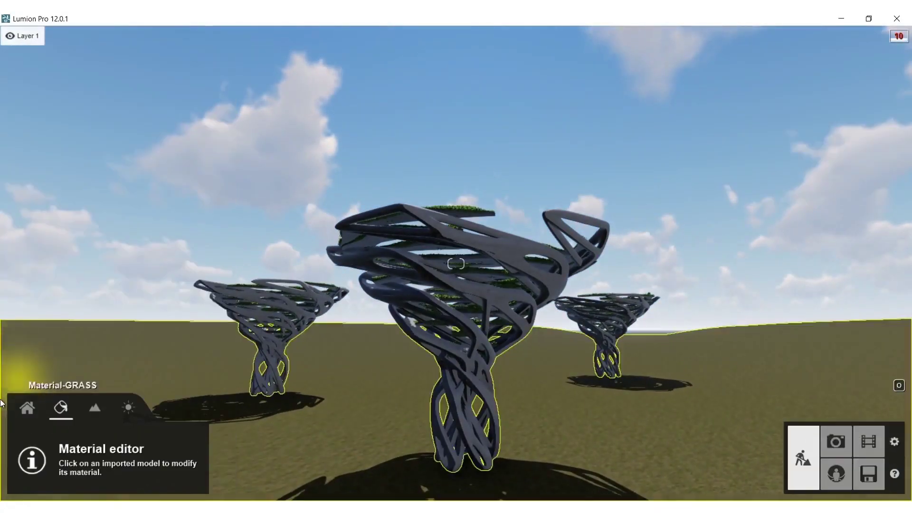
# - Choose TreeCluster2 Pine Square XL-RT from the nature clusters and place one on the ground beside the main tower
pyautogui.click(27, 407)
pyautogui.click(60, 442)
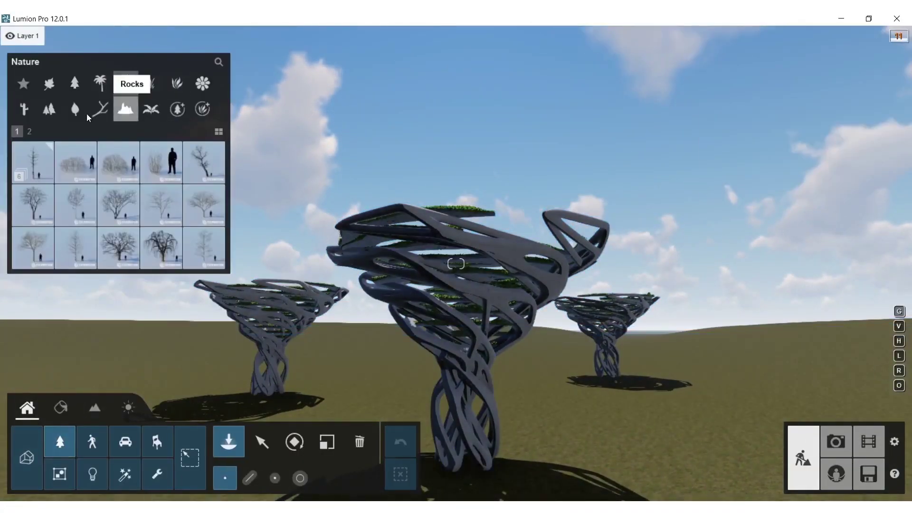
pyautogui.click(53, 108)
pyautogui.click(113, 161)
pyautogui.click(118, 162)
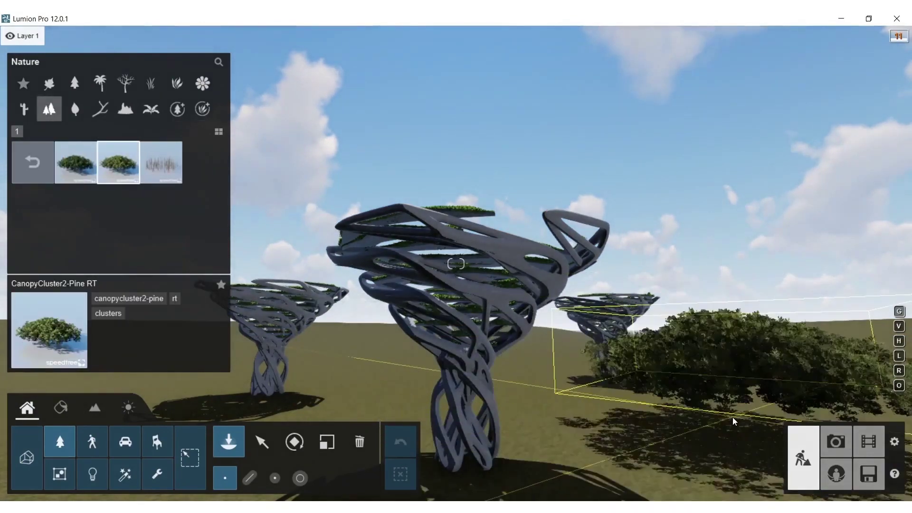
pyautogui.click(81, 163)
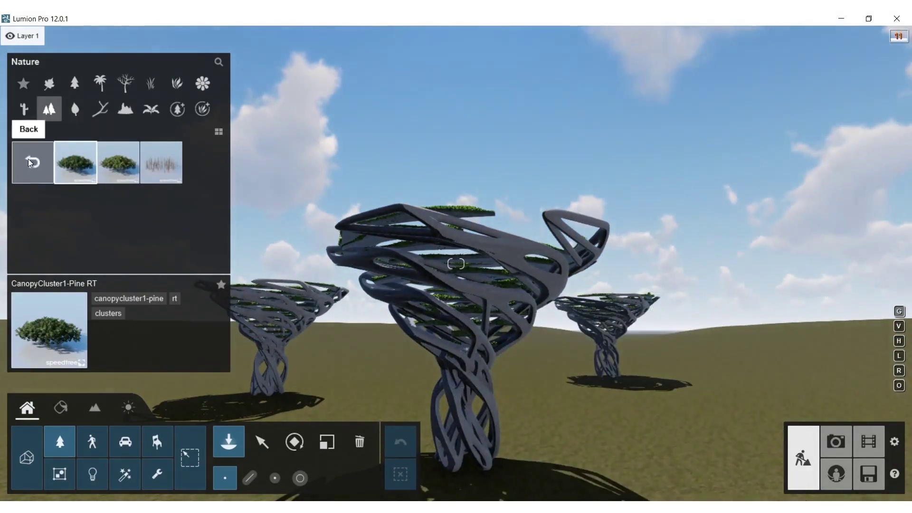
pyautogui.click(211, 163)
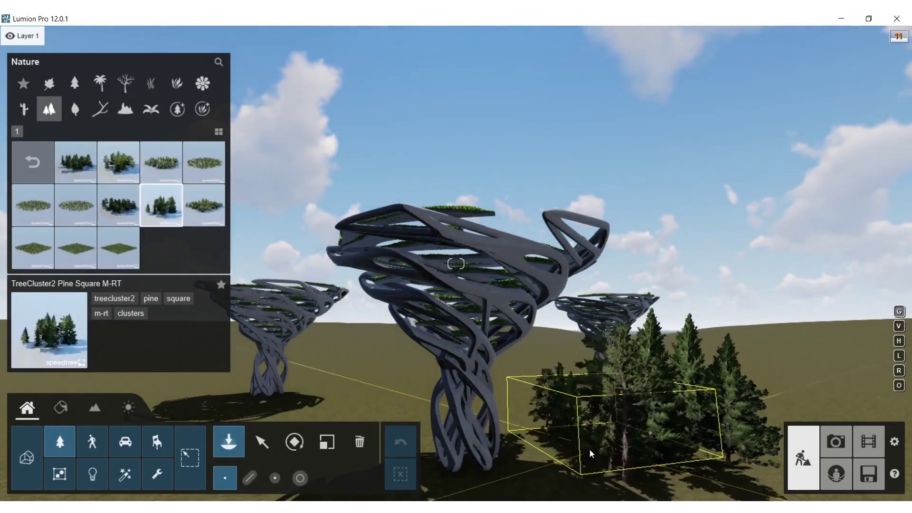
pyautogui.click(204, 205)
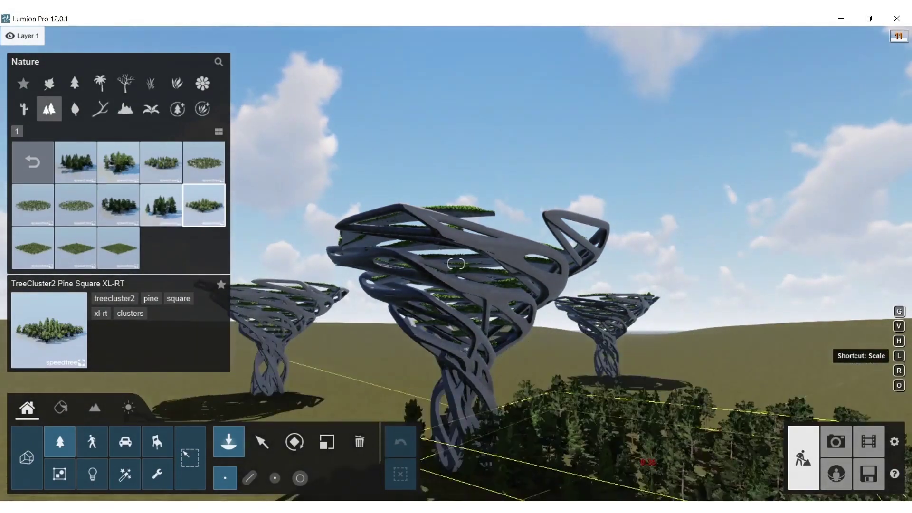
pyautogui.click(625, 432)
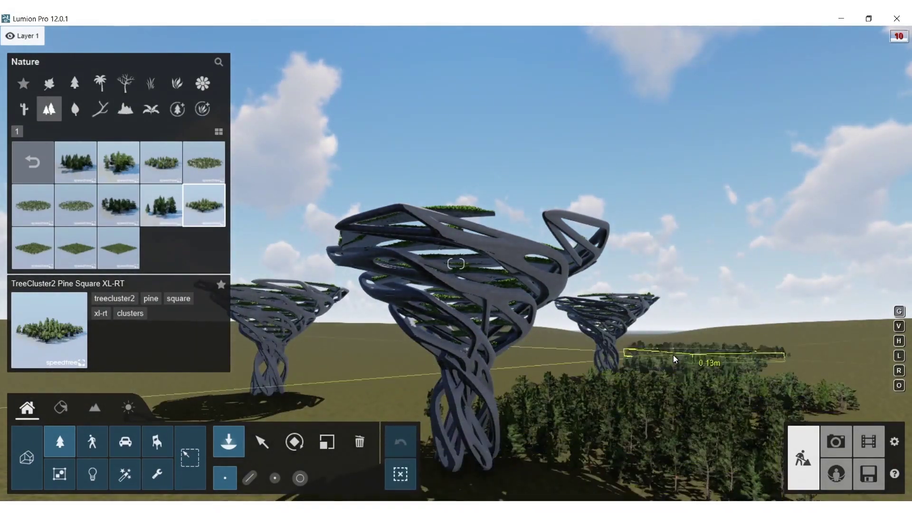
# - Place more TreeCluster2 Pine Square XL-RT clusters in front of and between the three towers
pyautogui.press('s')
pyautogui.moveTo(807, 395); pyautogui.dragTo(672, 334, button='right')
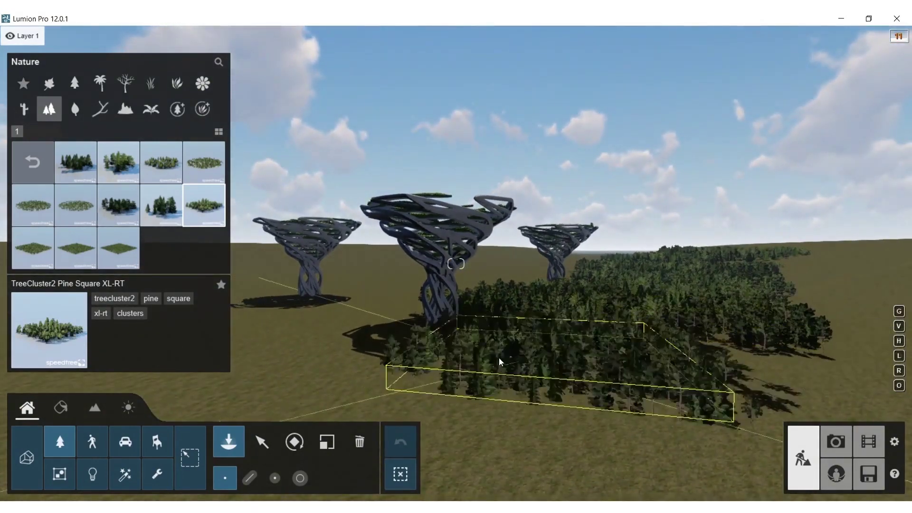
pyautogui.click(506, 362)
pyautogui.click(302, 300)
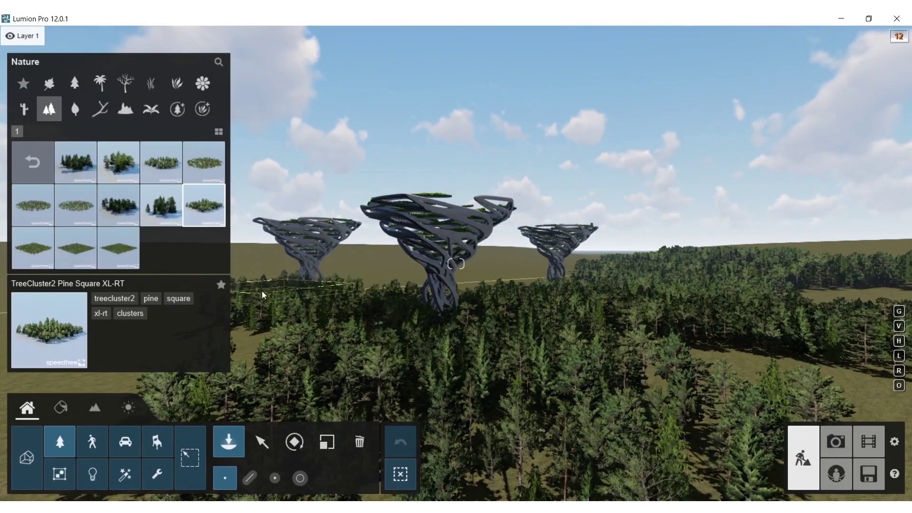
pyautogui.click(373, 284)
pyautogui.click(513, 283)
# - Extend the pine forest with more clusters on the distant ground behind the towers
pyautogui.moveTo(522, 284); pyautogui.dragTo(375, 404, button='right')
pyautogui.press('w')
pyautogui.press('s')
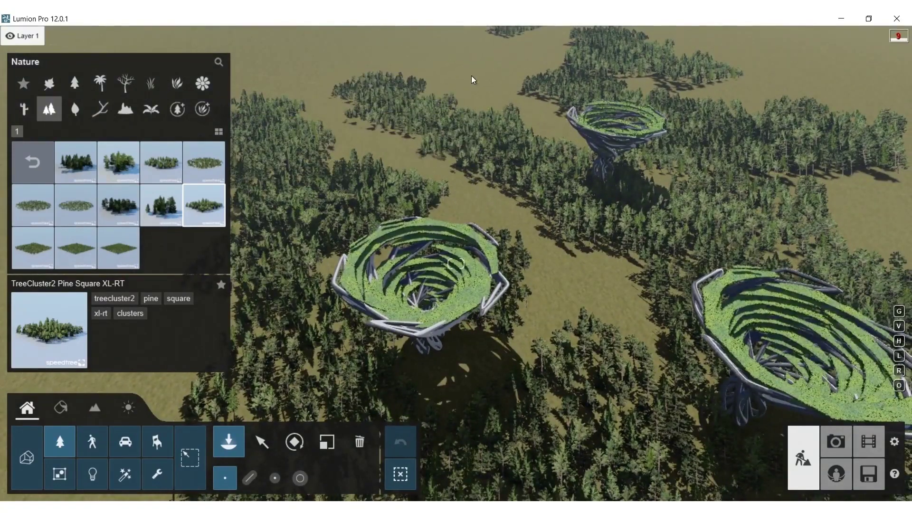
pyautogui.click(523, 81)
pyautogui.moveTo(468, 73); pyautogui.dragTo(476, 95, button='right')
pyautogui.click(451, 86)
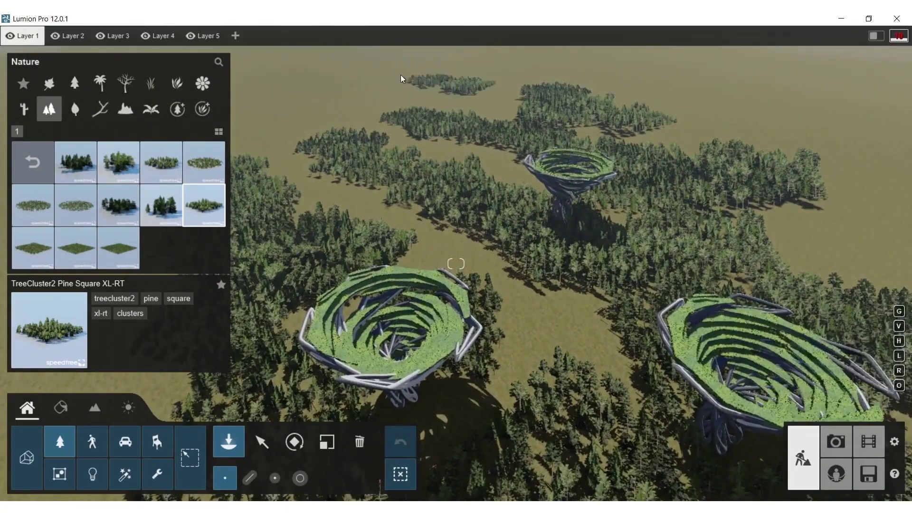
pyautogui.click(517, 87)
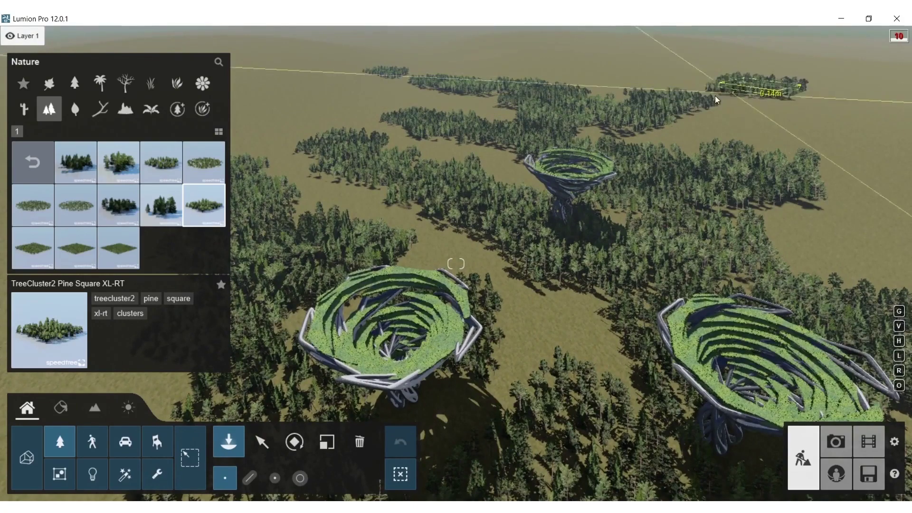
pyautogui.click(792, 186)
# - Add pine clusters in winding strips across the open ground beyond the towers, leaving clearings between them
pyautogui.moveTo(858, 180); pyautogui.dragTo(851, 181, button='right')
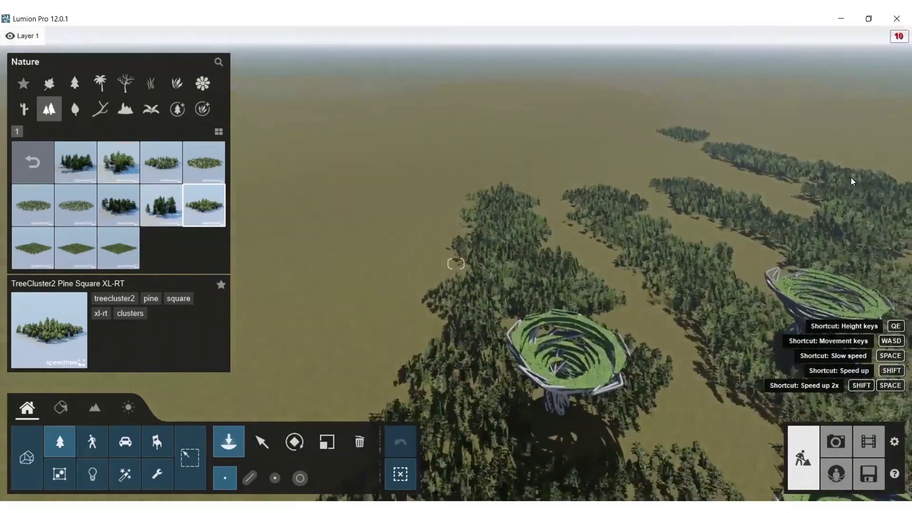
pyautogui.press('s')
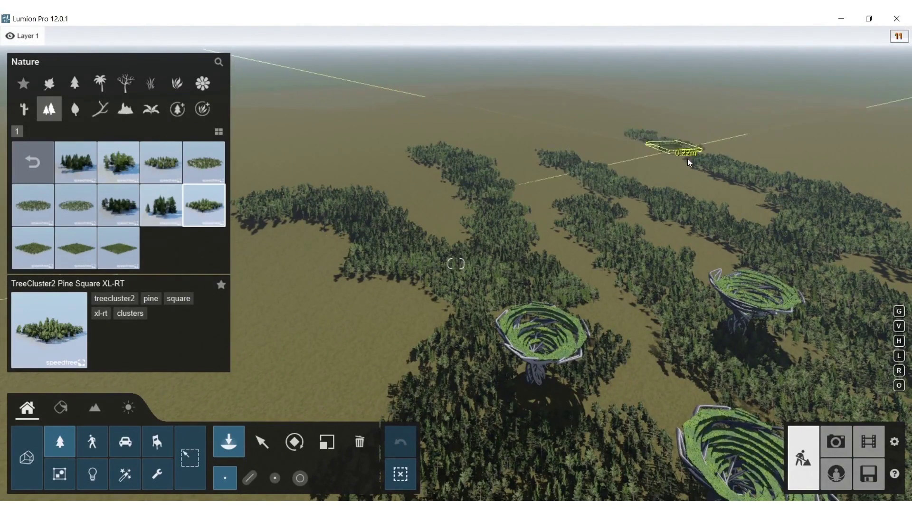
pyautogui.click(689, 163)
pyautogui.click(774, 205)
pyautogui.moveTo(748, 223); pyautogui.dragTo(743, 285, button='right')
# - Fill the bare ground on the near side of the towers with pine clusters
pyautogui.click(304, 333)
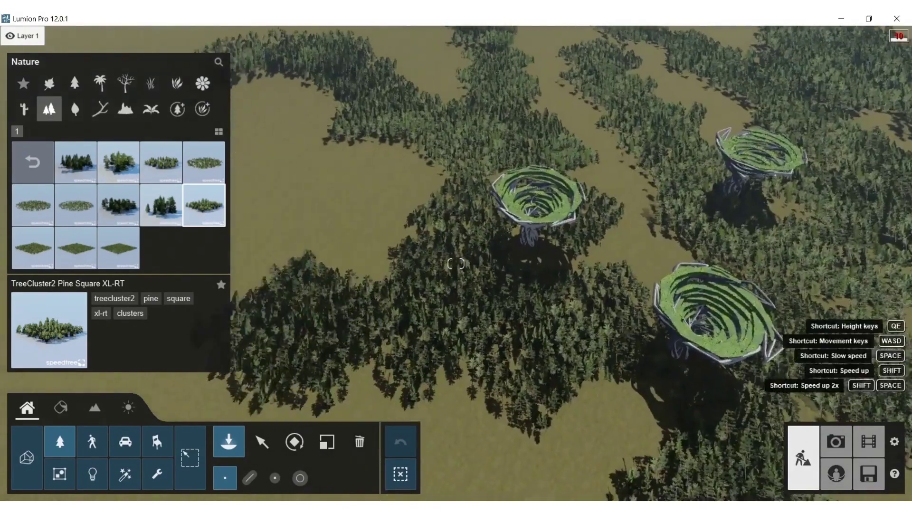
pyautogui.press('a')
pyautogui.click(451, 267)
pyautogui.click(374, 246)
pyautogui.click(292, 188)
# - Place further strips of pine clusters around the outer tower and across the open ground beside it
pyautogui.press('s')
pyautogui.moveTo(328, 252); pyautogui.dragTo(463, 244, button='right')
pyautogui.click(558, 280)
pyautogui.click(582, 378)
pyautogui.click(675, 461)
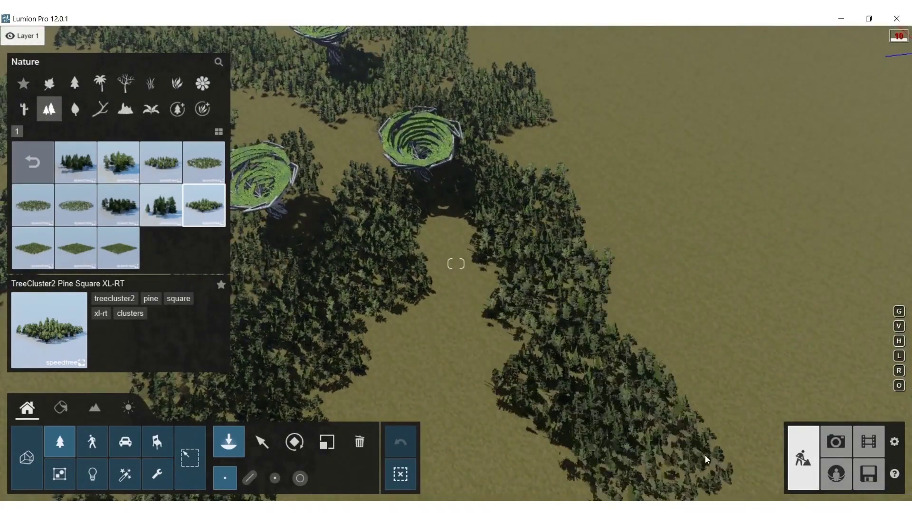
pyautogui.click(553, 147)
pyautogui.click(576, 69)
pyautogui.moveTo(573, 157); pyautogui.dragTo(583, 112, button='right')
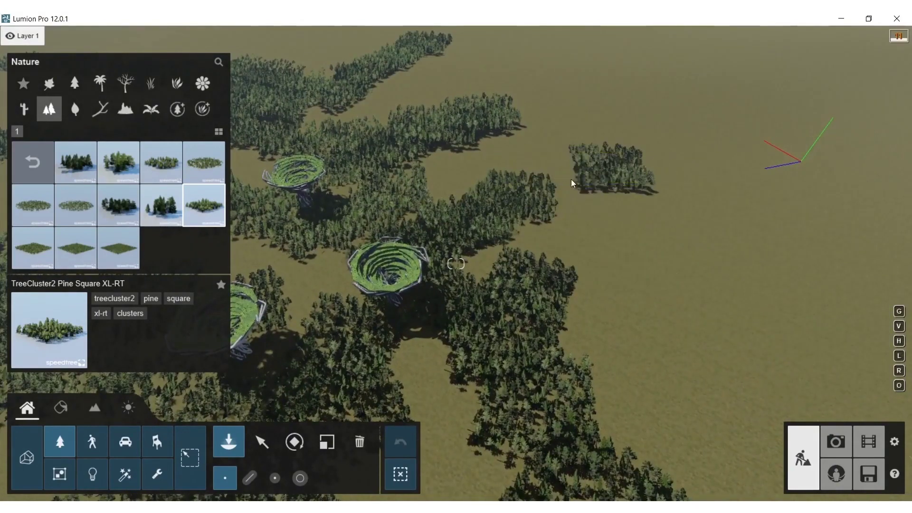
pyautogui.click(613, 88)
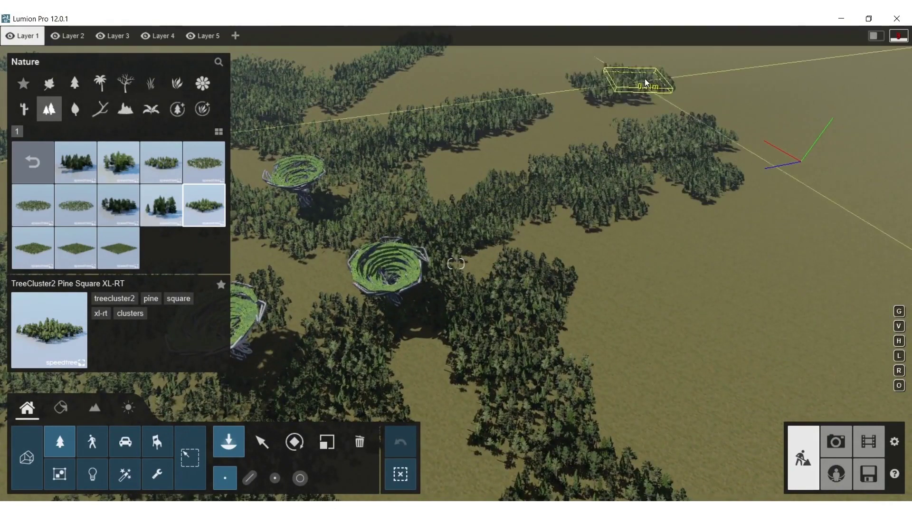
# - Choose the large Australian Willow broadleaf tree and place several on the green terraces of the first tower
pyautogui.click(49, 83)
pyautogui.click(207, 206)
pyautogui.moveTo(328, 280); pyautogui.dragTo(475, 287, button='right')
pyautogui.press('w')
pyautogui.click(75, 162)
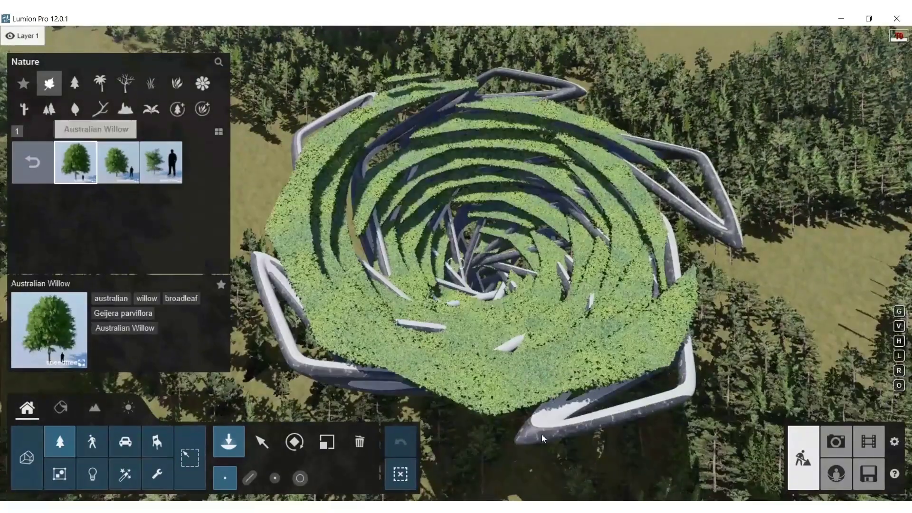
pyautogui.click(521, 313)
pyautogui.click(467, 304)
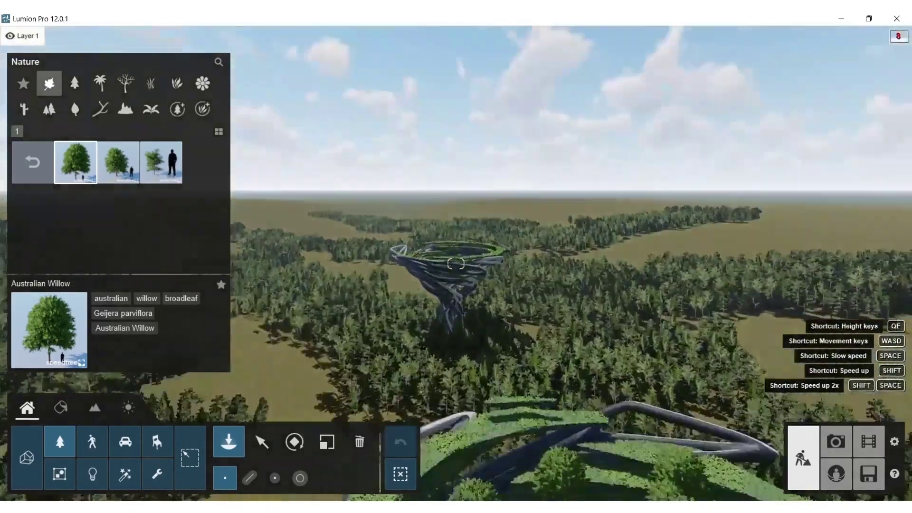
# - Place Australian Willow trees on the green terraces of the other two towers
pyautogui.moveTo(390, 190); pyautogui.dragTo(358, 268, button='right')
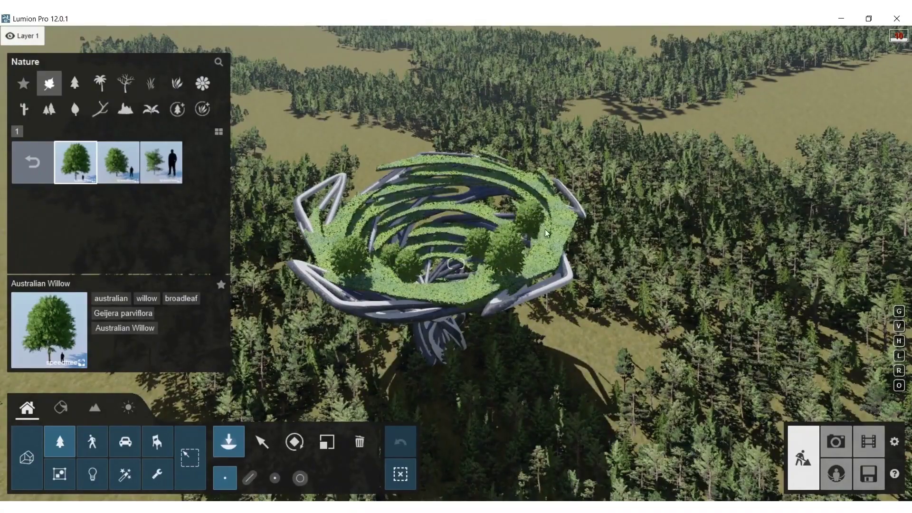
pyautogui.moveTo(371, 227); pyautogui.dragTo(365, 224, button='right')
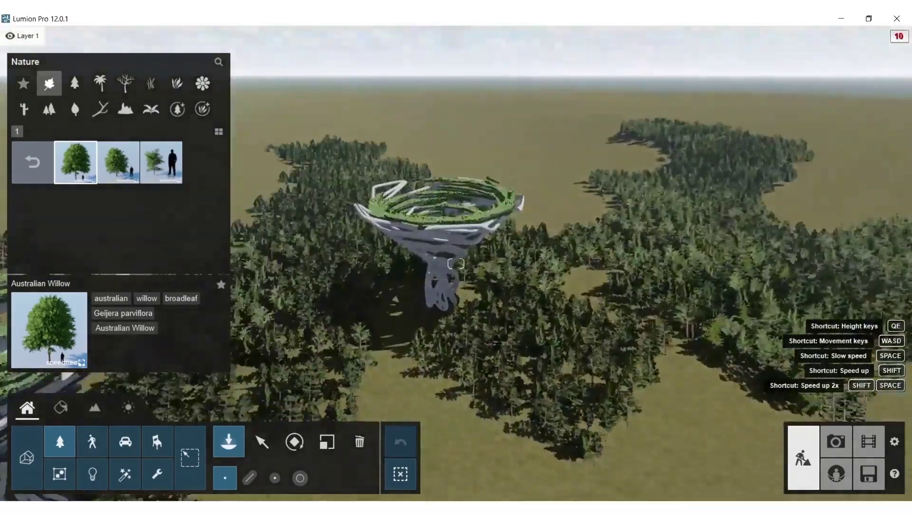
pyautogui.moveTo(366, 224); pyautogui.dragTo(311, 270, button='right')
pyautogui.click(311, 270)
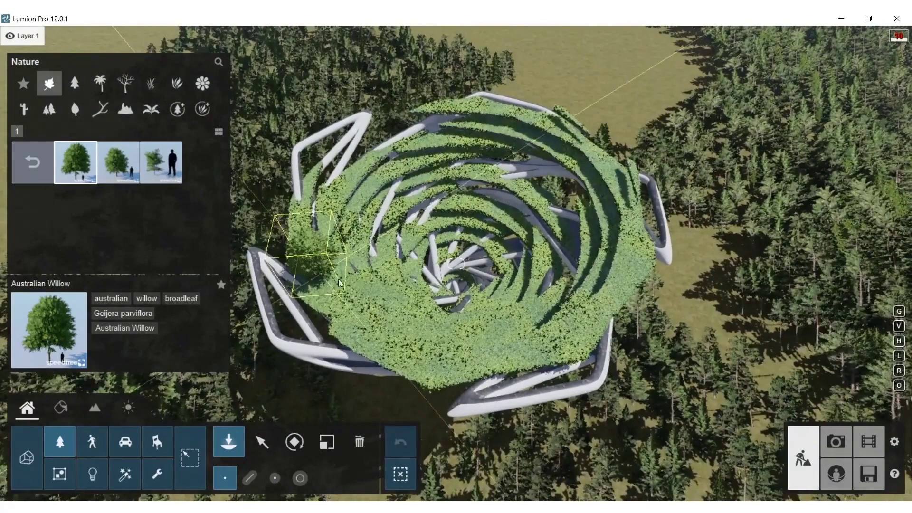
pyautogui.click(443, 352)
pyautogui.click(513, 348)
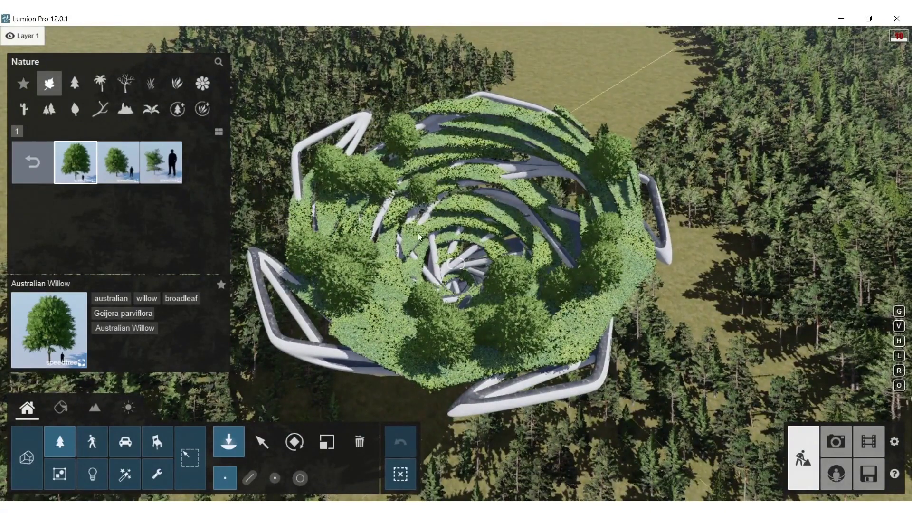
# - Switch to photo mode and frame the three towers from a low viewpoint just above the forest
pyautogui.click(835, 441)
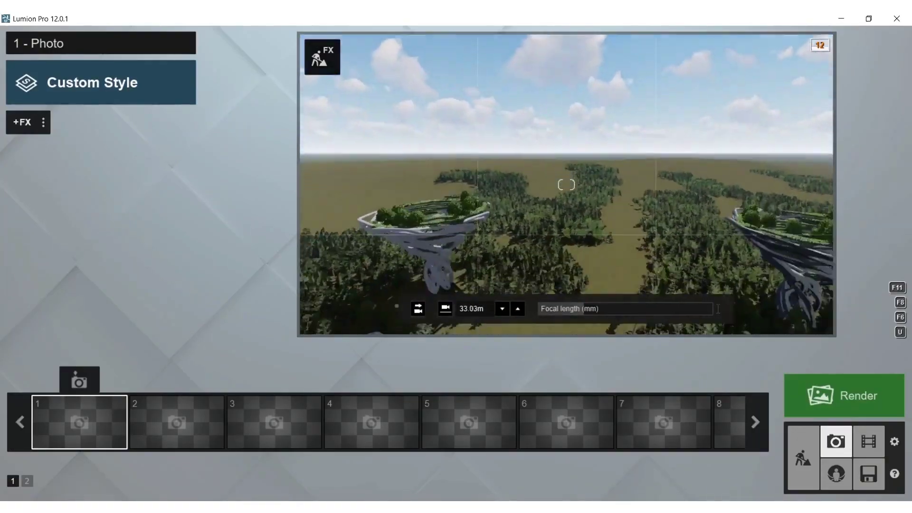
pyautogui.moveTo(566, 185); pyautogui.dragTo(567, 205, button='right')
pyautogui.press('w')
pyautogui.press('s')
pyautogui.press('w')
pyautogui.press('s')
pyautogui.moveTo(679, 237); pyautogui.dragTo(670, 37, button='right')
# - Apply the Realistic style to the photo, update the preview, and adjust the heading of Real Skies
pyautogui.click(99, 86)
pyautogui.click(450, 170)
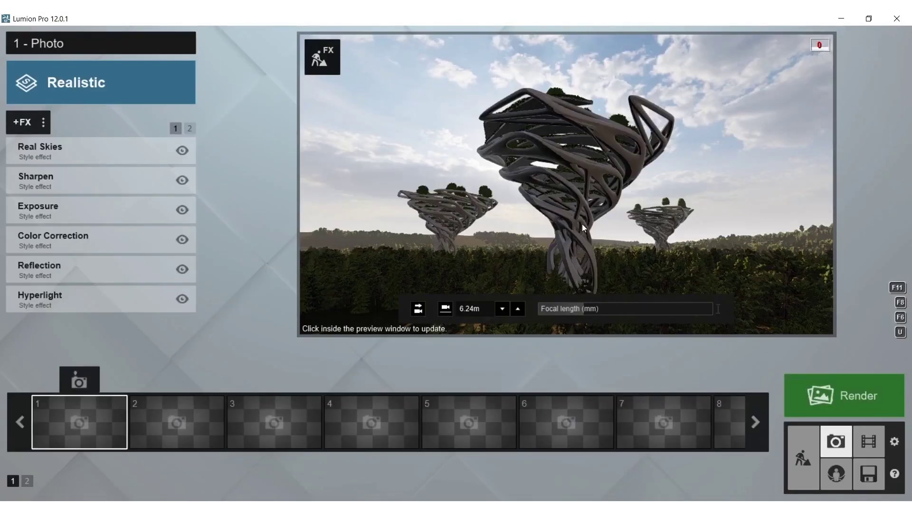
pyautogui.click(589, 222)
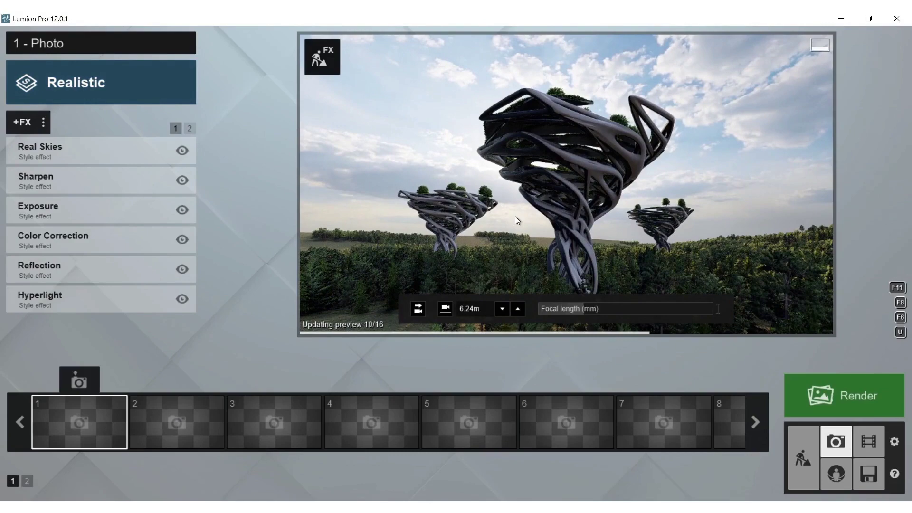
pyautogui.click(59, 155)
pyautogui.moveTo(66, 220); pyautogui.dragTo(35, 220)
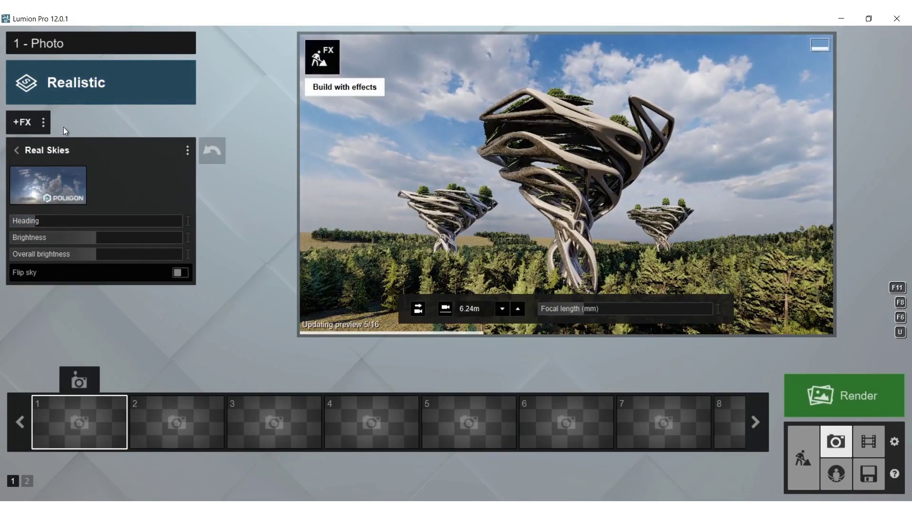
# - Add the 2-Point Perspective effect and store the camera view in photo slot 1
pyautogui.click(22, 122)
pyautogui.click(463, 157)
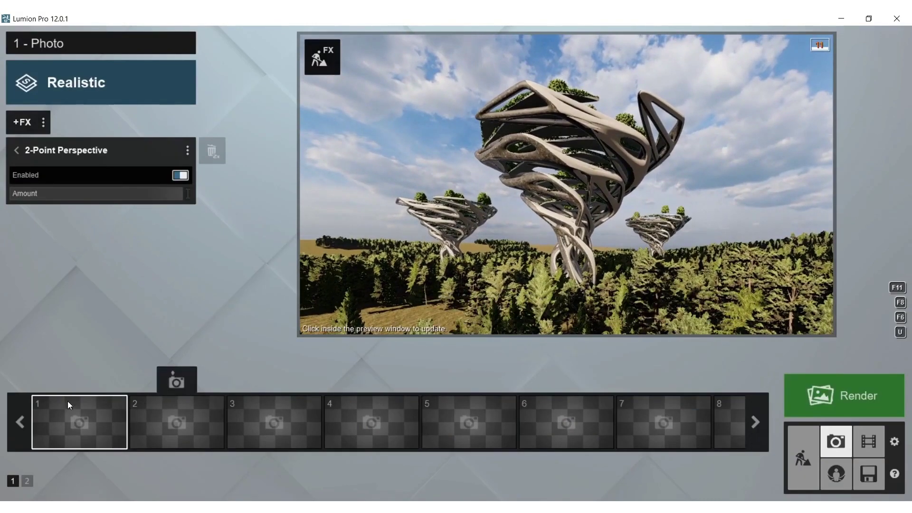
pyautogui.click(65, 380)
# - Add the Fog effect from the Sky/Weather category with a fog density of about 1.6
pyautogui.click(25, 125)
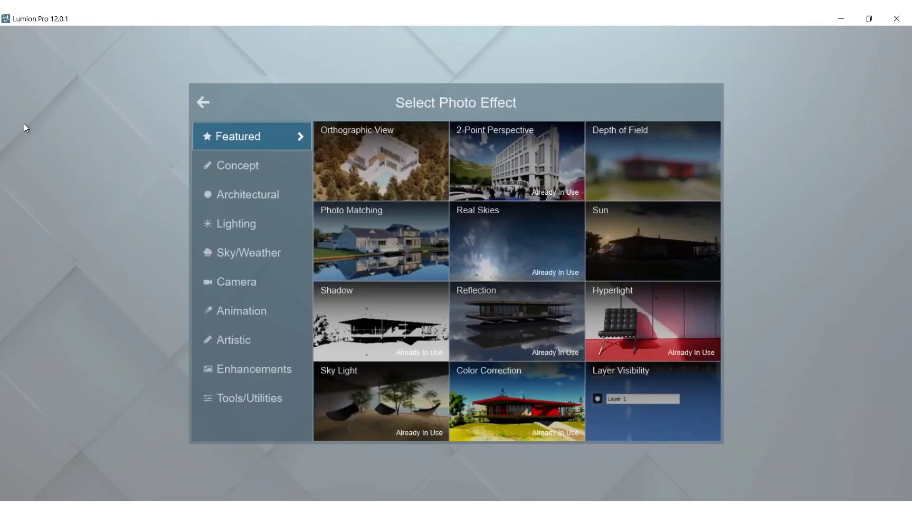
pyautogui.click(256, 250)
pyautogui.click(629, 153)
pyautogui.moveTo(126, 174); pyautogui.dragTo(122, 174)
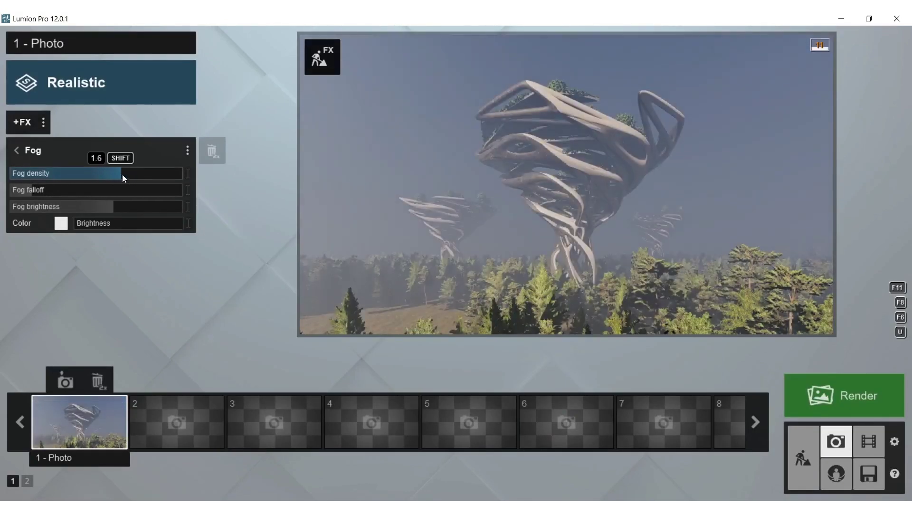
# - Raise the fog falloff and set the fog brightness to its maximum
pyautogui.moveTo(43, 190); pyautogui.dragTo(75, 189)
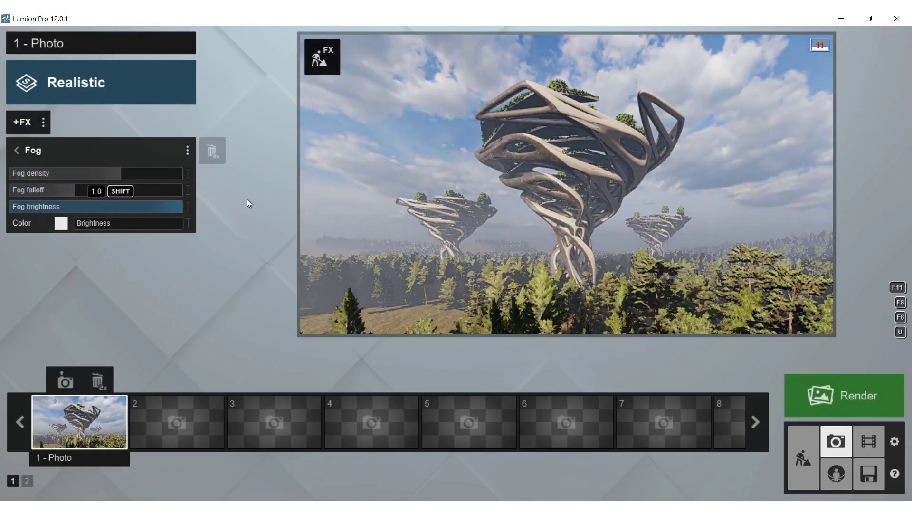
# - Increase the focal length, reframe the three towers side by side above the forest, and store the camera view in photo slot 1
pyautogui.press('w')
pyautogui.moveTo(528, 249)
pyautogui.mouseDown(button='right')
pyautogui.moveTo(537, 239)
pyautogui.moveTo(530, 247)
pyautogui.mouseUp(button='right')
pyautogui.press('s')
pyautogui.press('a')
pyautogui.press('w')
pyautogui.moveTo(535, 294); pyautogui.dragTo(534, 249, button='right')
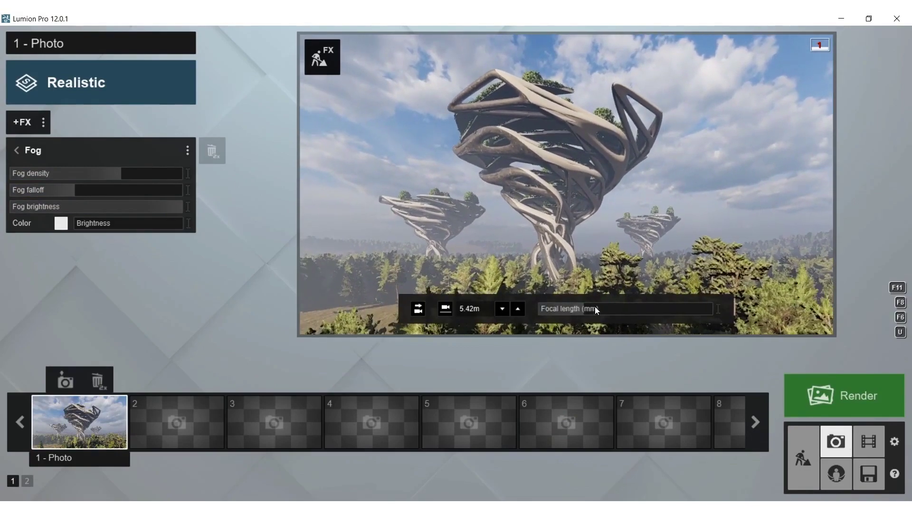
pyautogui.moveTo(595, 308); pyautogui.dragTo(617, 311)
pyautogui.press('s')
pyautogui.moveTo(594, 247)
pyautogui.mouseDown(button='right')
pyautogui.moveTo(591, 266)
pyautogui.moveTo(584, 239)
pyautogui.moveTo(597, 249)
pyautogui.mouseUp(button='right')
pyautogui.press('s')
pyautogui.moveTo(591, 197); pyautogui.dragTo(597, 49, button='right')
pyautogui.press('w')
pyautogui.press('q')
pyautogui.press('s')
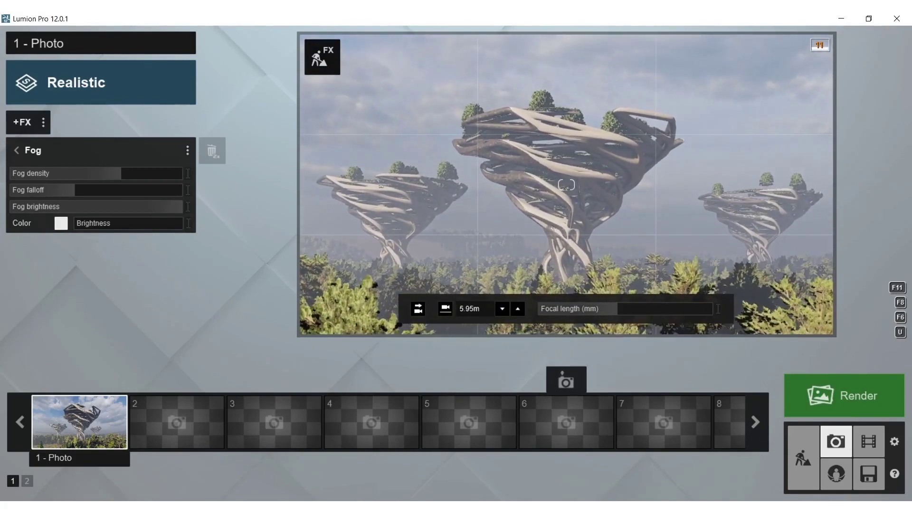
pyautogui.moveTo(594, 190); pyautogui.dragTo(595, 186, button='right')
pyautogui.press('s')
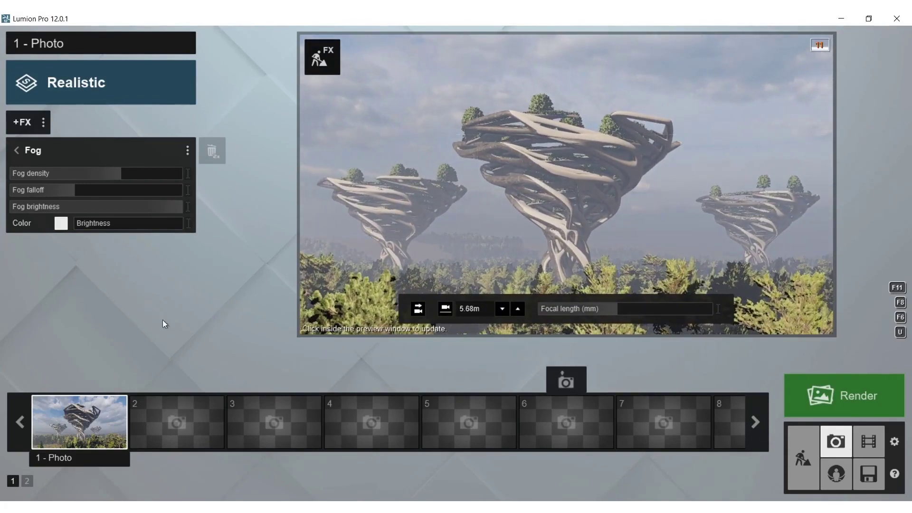
pyautogui.click(58, 380)
# - Try the Sun effect from the Lighting category with a sun height of about 9.2° and the sun heading at maximum
pyautogui.click(20, 126)
pyautogui.click(246, 221)
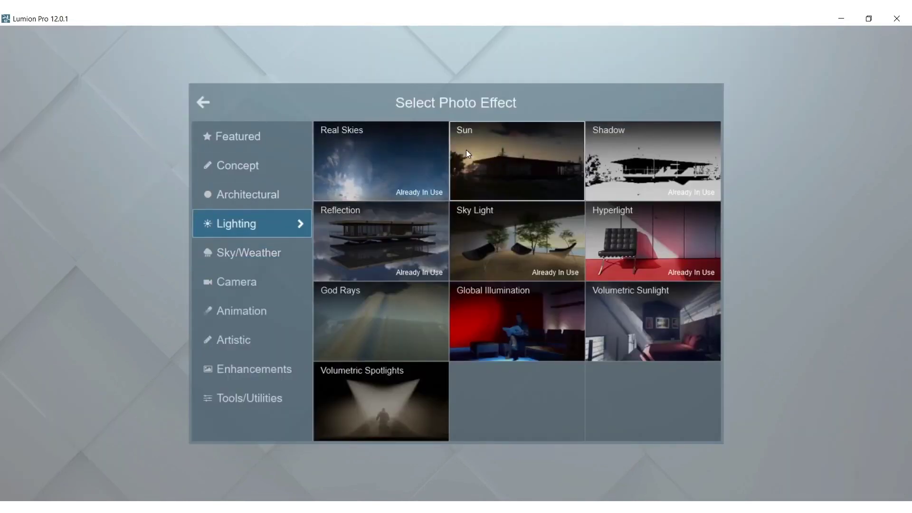
pyautogui.click(466, 149)
pyautogui.moveTo(102, 170)
pyautogui.mouseDown()
pyautogui.moveTo(145, 172)
pyautogui.moveTo(109, 168)
pyautogui.mouseUp()
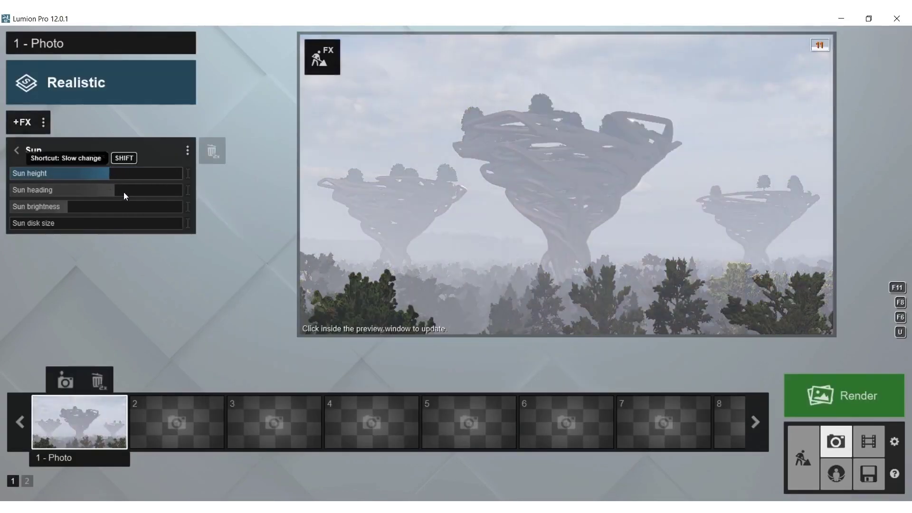
pyautogui.moveTo(155, 190); pyautogui.dragTo(448, 175)
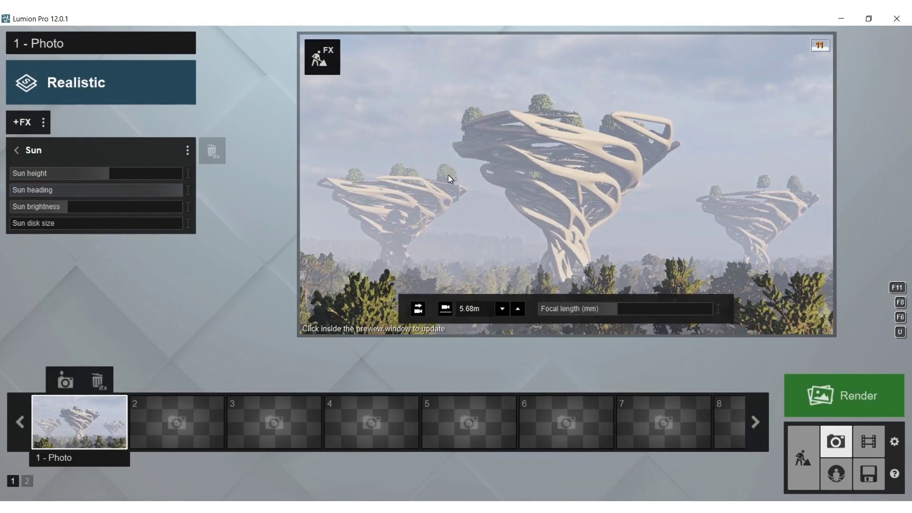
pyautogui.click(16, 150)
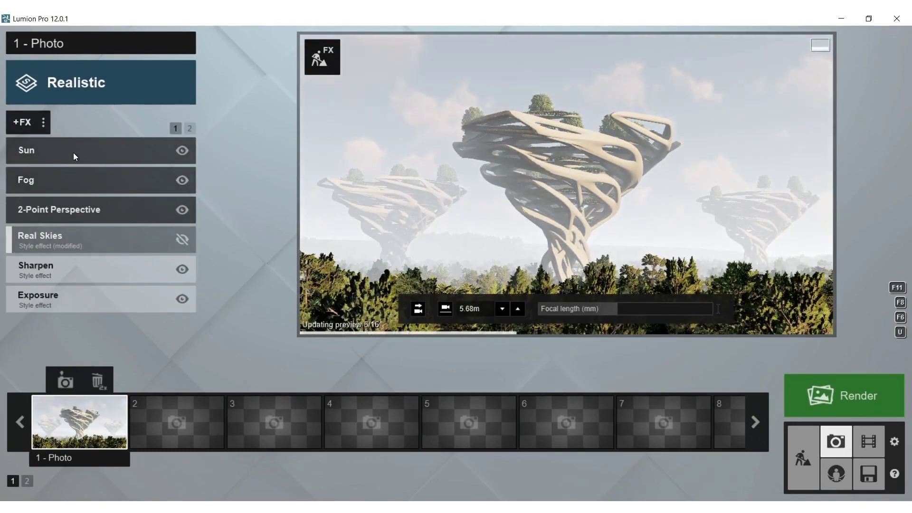
pyautogui.click(75, 151)
pyautogui.moveTo(101, 180); pyautogui.dragTo(105, 178)
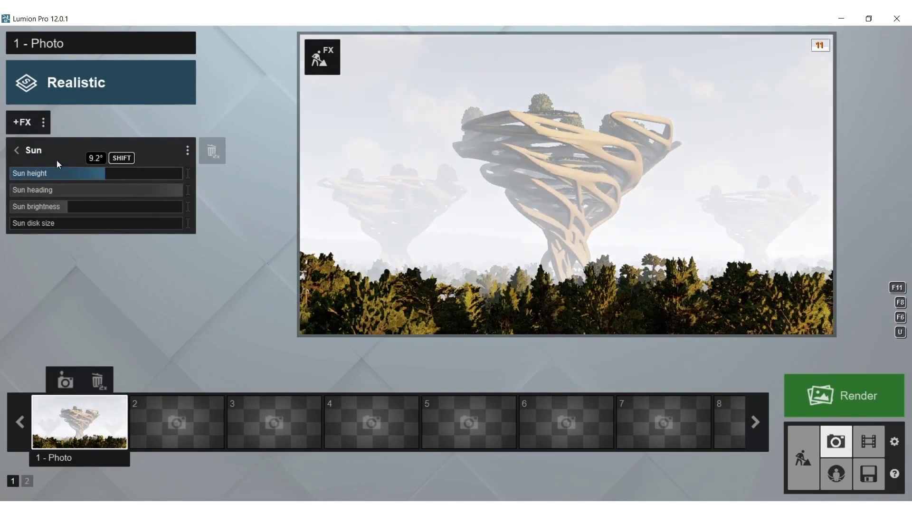
# - Try a higher fog density and fog falloff, and update the photo preview
pyautogui.click(16, 150)
pyautogui.click(131, 175)
pyautogui.moveTo(79, 188); pyautogui.dragTo(119, 191)
pyautogui.click(139, 170)
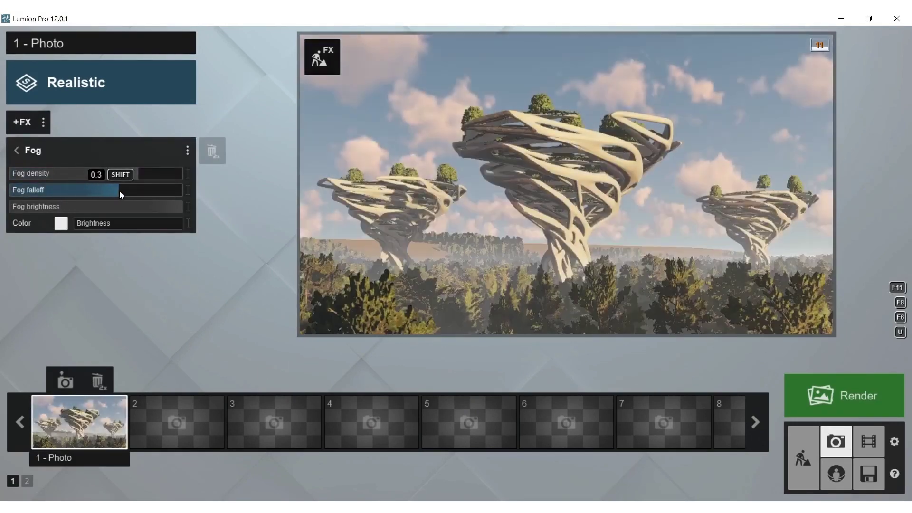
pyautogui.click(336, 188)
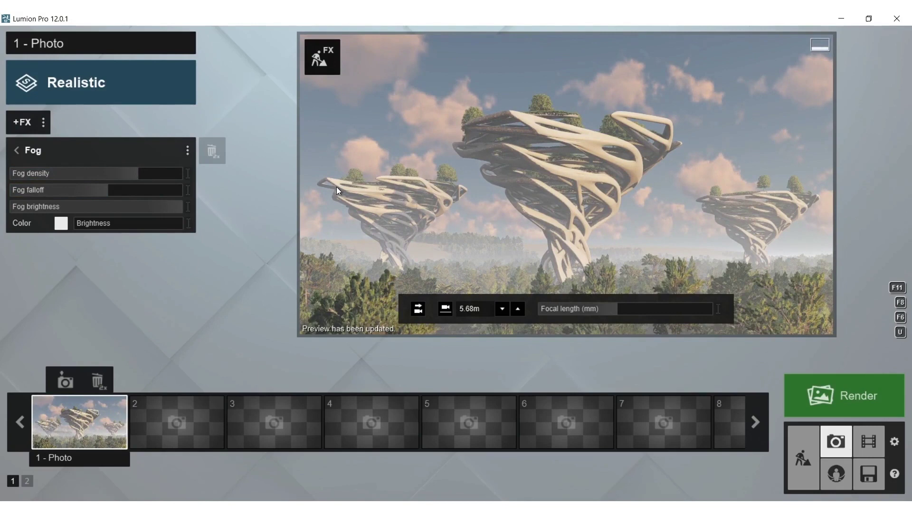
# - Try a slightly shifted camera angle on the towers, and restore the stored camera view of photo 1
pyautogui.press('a')
pyautogui.moveTo(336, 187); pyautogui.dragTo(375, 184, button='right')
pyautogui.press('d')
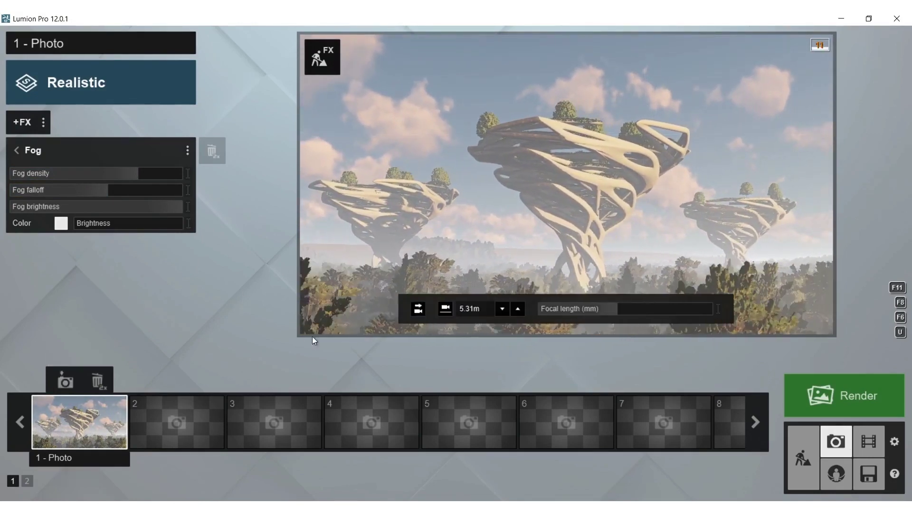
pyautogui.click(76, 422)
# - Delete the Sun effect and re-enable Real Skies
pyautogui.click(17, 151)
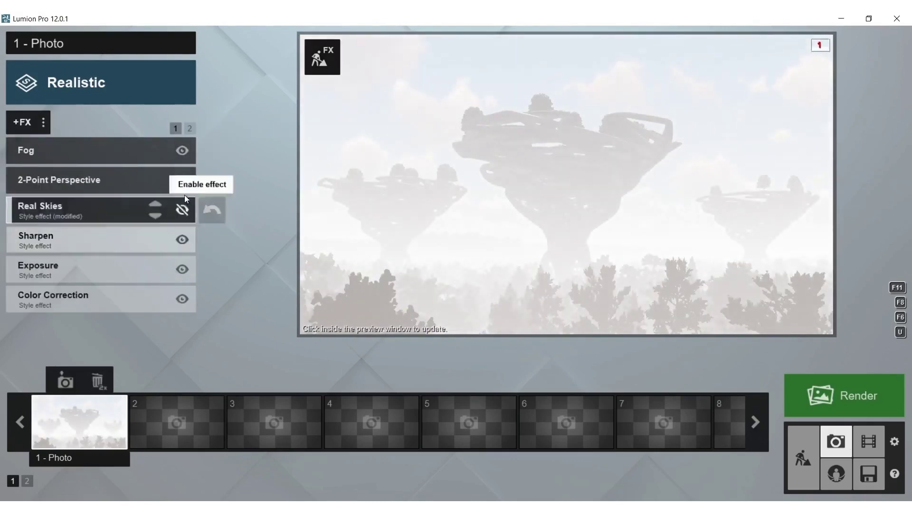
pyautogui.click(182, 209)
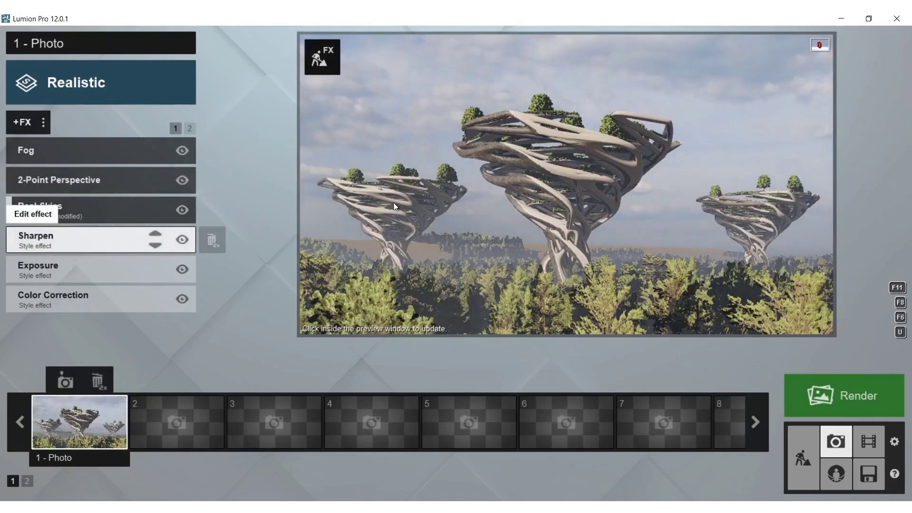
# - Change Real Skies to the last Cloudy sky, raise its brightness slightly, and set the heading to about -161.5°
pyautogui.click(61, 213)
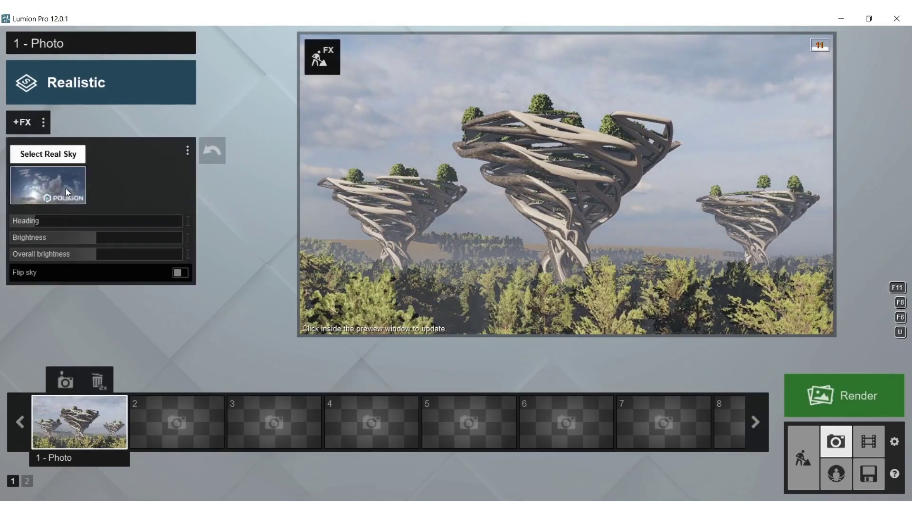
pyautogui.click(67, 188)
pyautogui.click(592, 362)
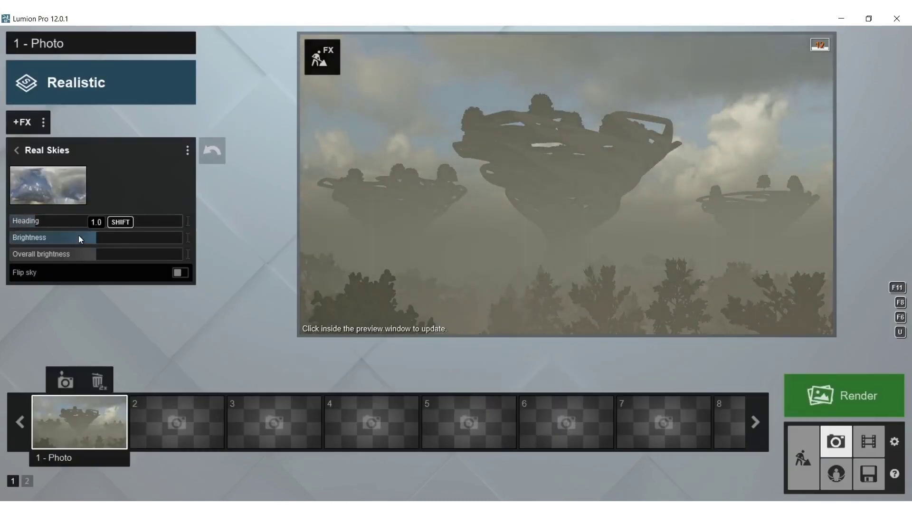
pyautogui.moveTo(121, 241); pyautogui.dragTo(117, 239)
pyautogui.moveTo(38, 218); pyautogui.dragTo(19, 216)
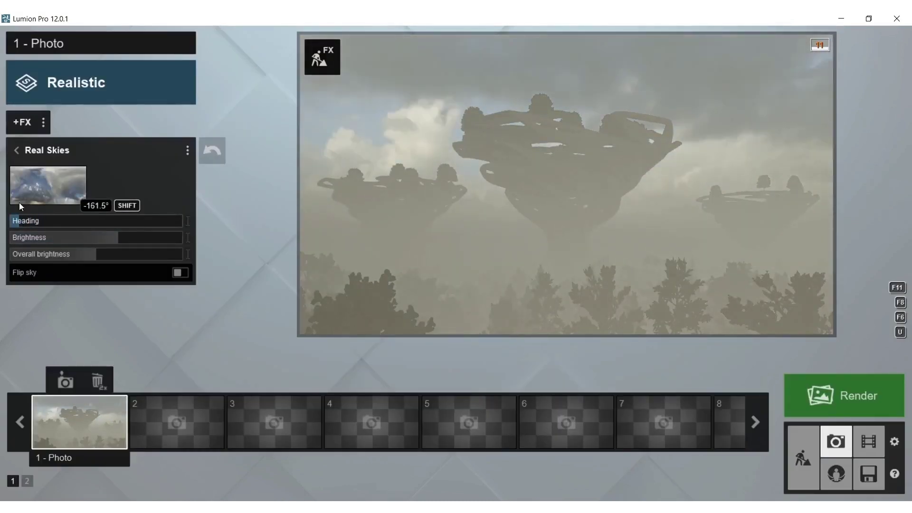
# - Raise the fog falloff further to thin the haze around the towers
pyautogui.click(15, 152)
pyautogui.click(20, 151)
pyautogui.moveTo(100, 191); pyautogui.dragTo(148, 194)
pyautogui.click(16, 150)
# - Switch Real Skies to the third Cloudy sky of the second row, adjust its heading, and update the preview
pyautogui.click(54, 207)
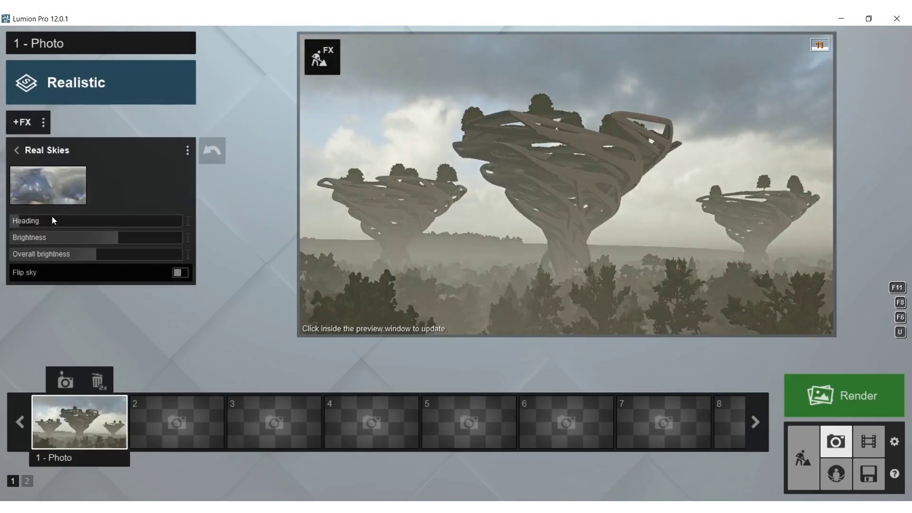
pyautogui.click(37, 221)
pyautogui.moveTo(37, 223); pyautogui.dragTo(240, 226)
pyautogui.click(44, 188)
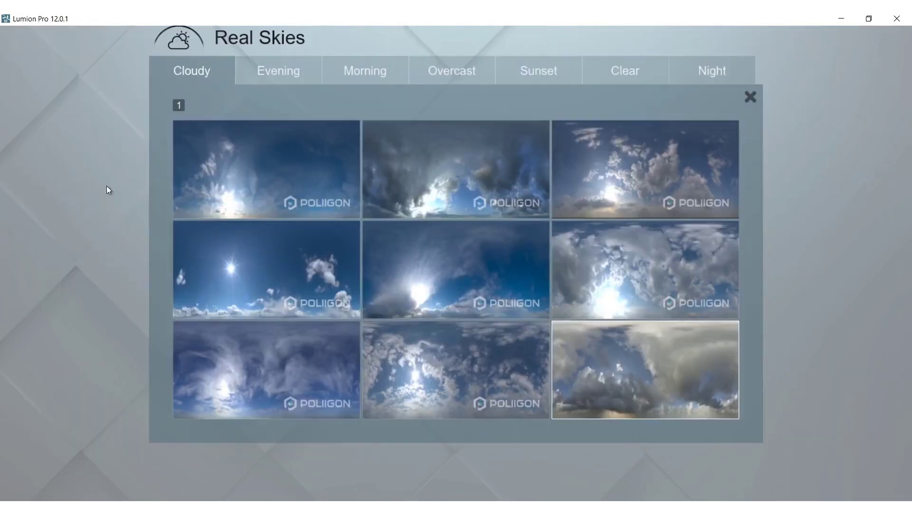
pyautogui.click(622, 287)
pyautogui.moveTo(181, 221); pyautogui.dragTo(57, 221)
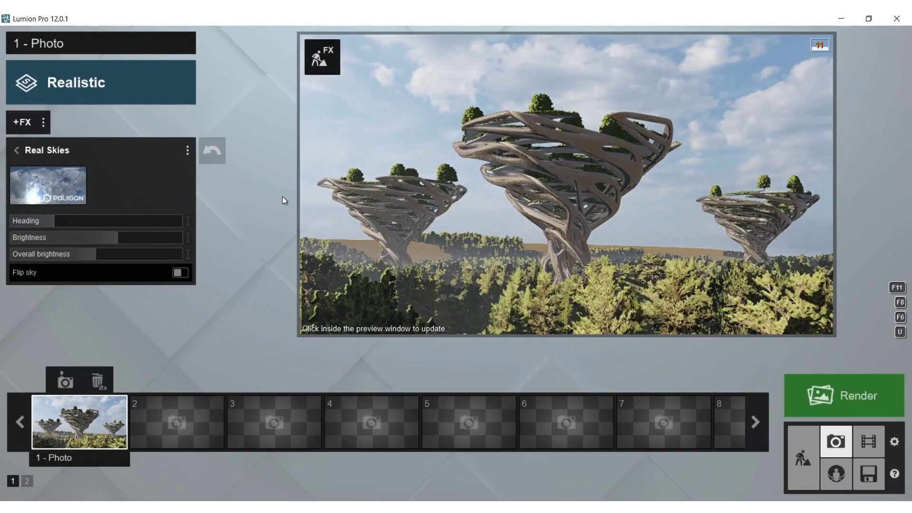
pyautogui.click(420, 192)
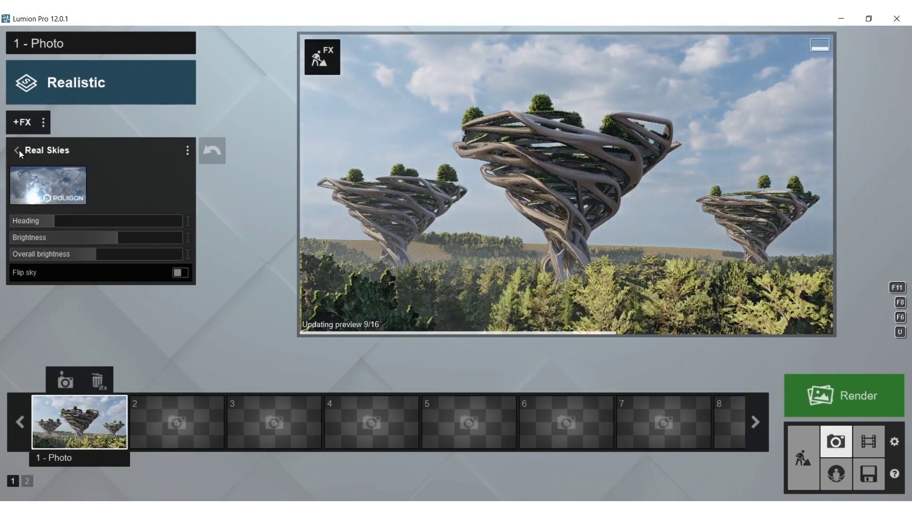
# - Set the fog density to about 1.9, adjust the fog falloff, and update the preview
pyautogui.click(17, 150)
pyautogui.click(67, 156)
pyautogui.moveTo(151, 177); pyautogui.dragTo(121, 189)
pyautogui.click(547, 192)
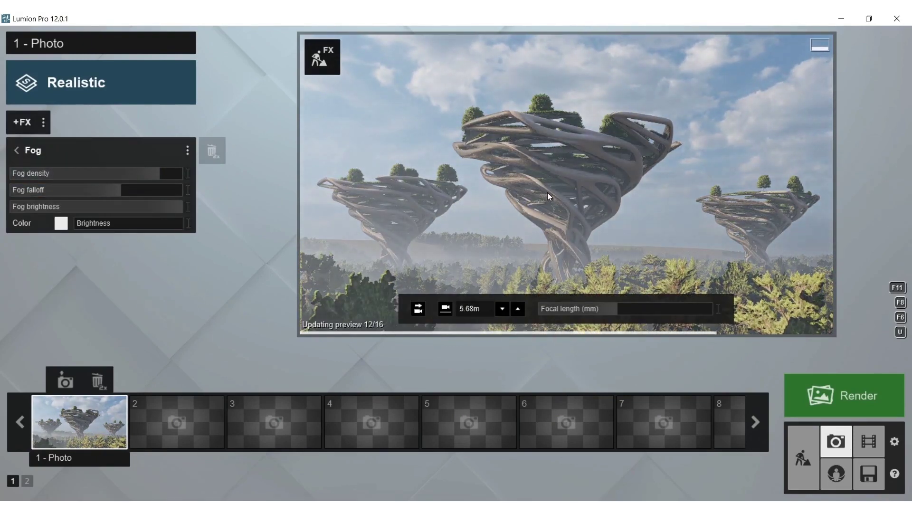
# - Open scene editing from the photo and cover the bare distant hills with TreeClusters2 Broadleaf Circle XL-RT clusters
pyautogui.click(322, 57)
pyautogui.click(59, 447)
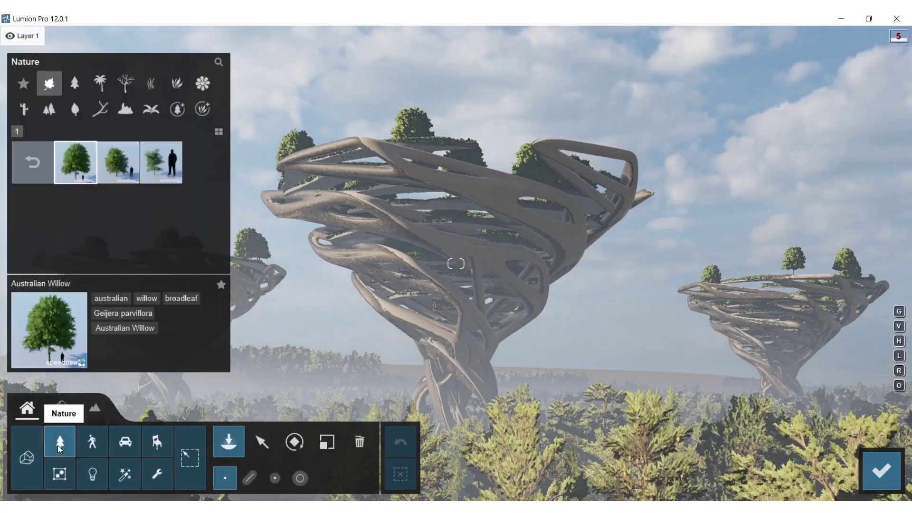
pyautogui.click(52, 111)
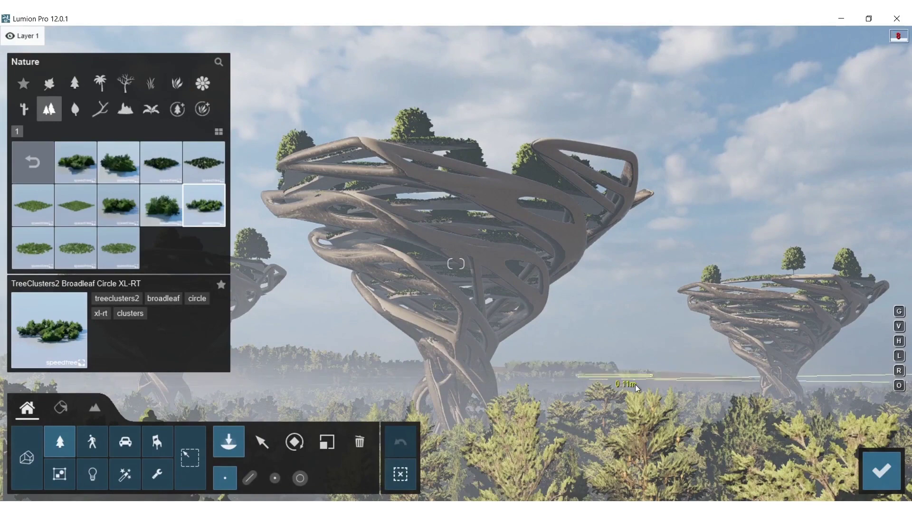
pyautogui.moveTo(319, 396); pyautogui.dragTo(508, 328, button='right')
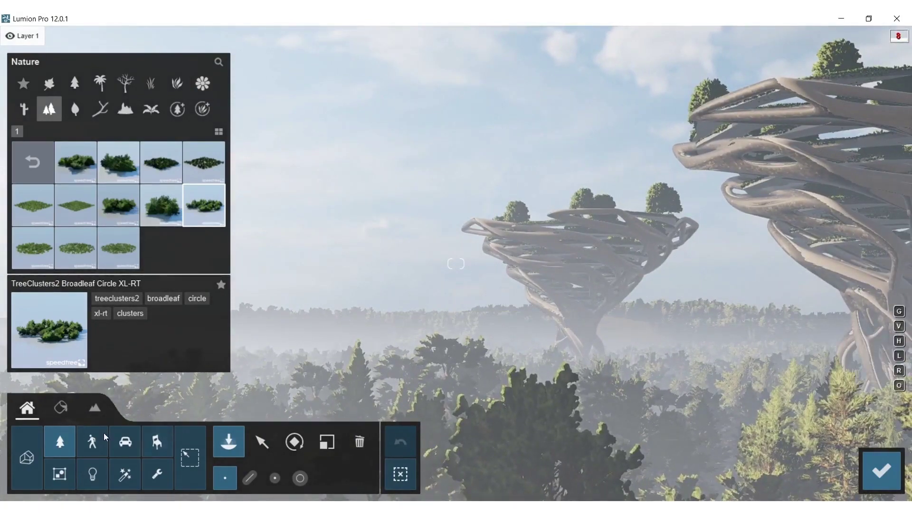
# - Place several flying birds, such as Swan 001 Flying, in the sky around the towers and return to the photo
pyautogui.click(92, 442)
pyautogui.click(176, 83)
pyautogui.click(81, 244)
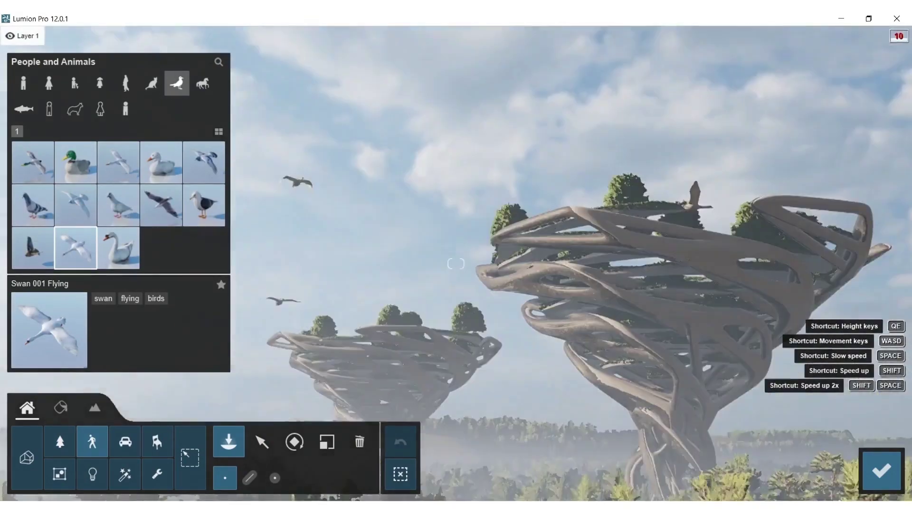
pyautogui.moveTo(675, 161); pyautogui.dragTo(721, 186, button='right')
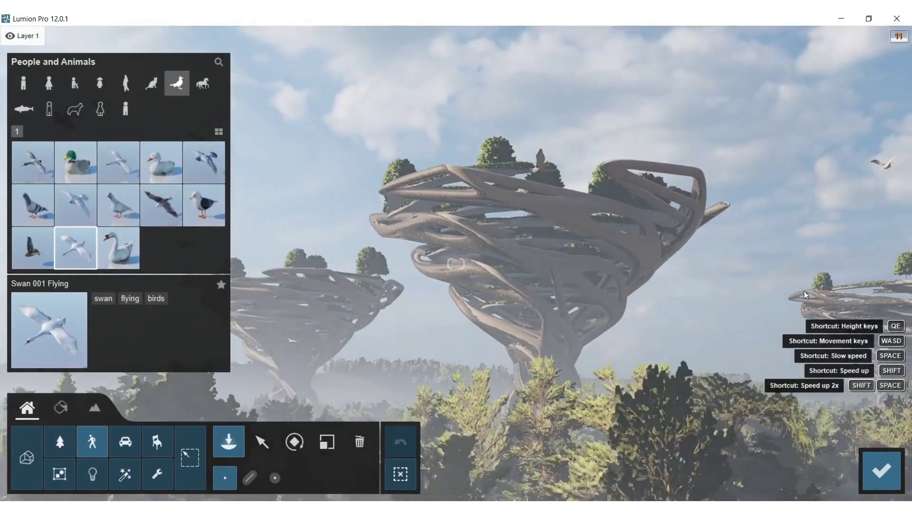
pyautogui.click(880, 468)
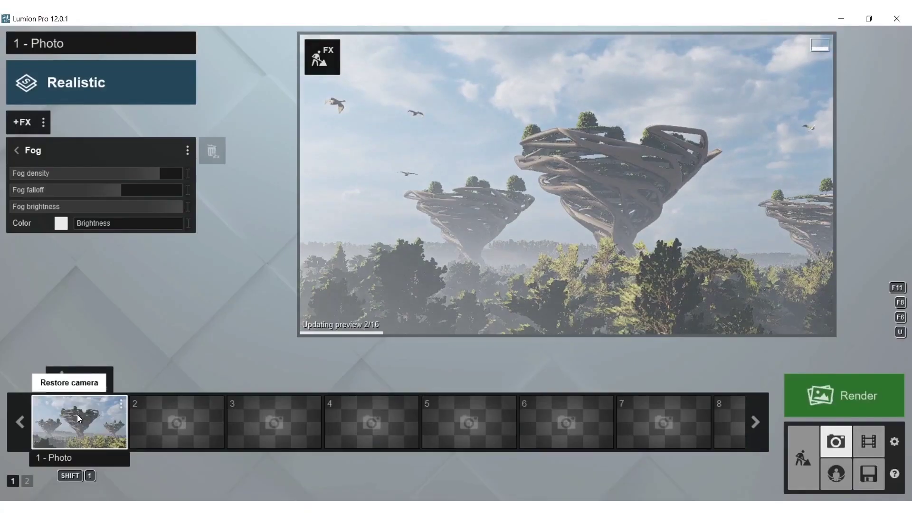
# - Restore the stored camera view of photo 1 and fine-tune the fog falloff at a density of about 1.9
pyautogui.click(77, 415)
pyautogui.click(602, 84)
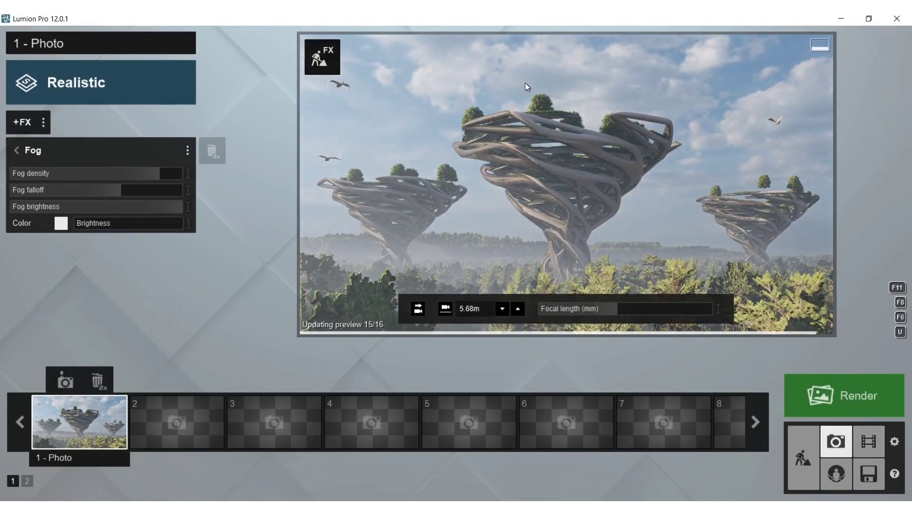
pyautogui.moveTo(120, 227); pyautogui.dragTo(78, 214)
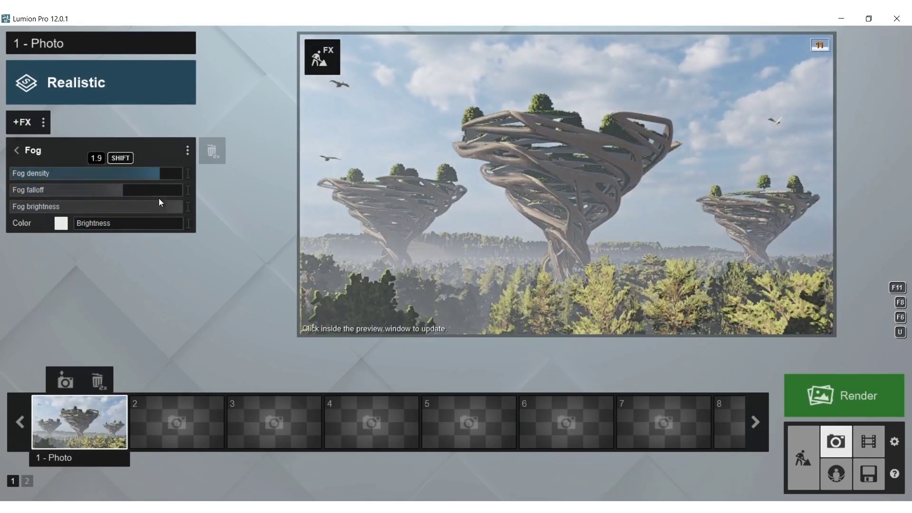
pyautogui.click(420, 135)
# - Add the Sun effect with a sun height of about 10° and a heading of 180°, and update the preview
pyautogui.click(19, 122)
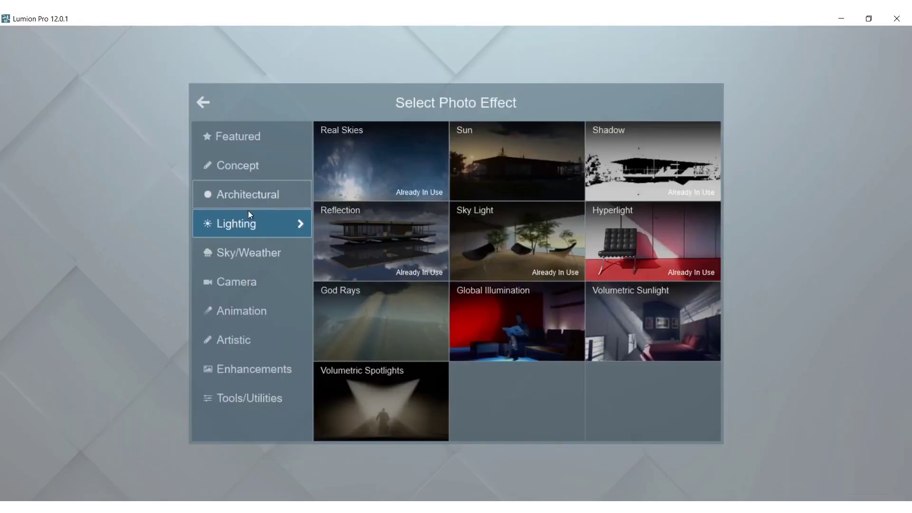
pyautogui.click(481, 152)
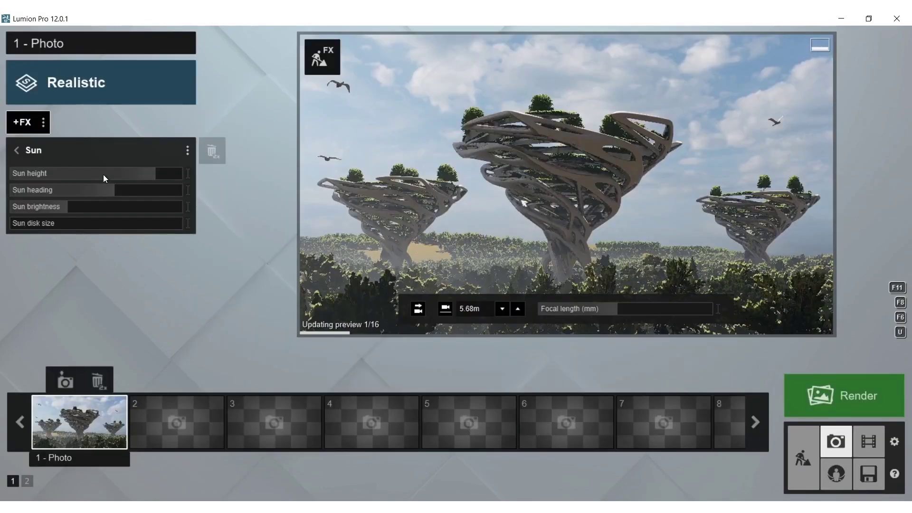
pyautogui.moveTo(109, 173); pyautogui.dragTo(205, 190)
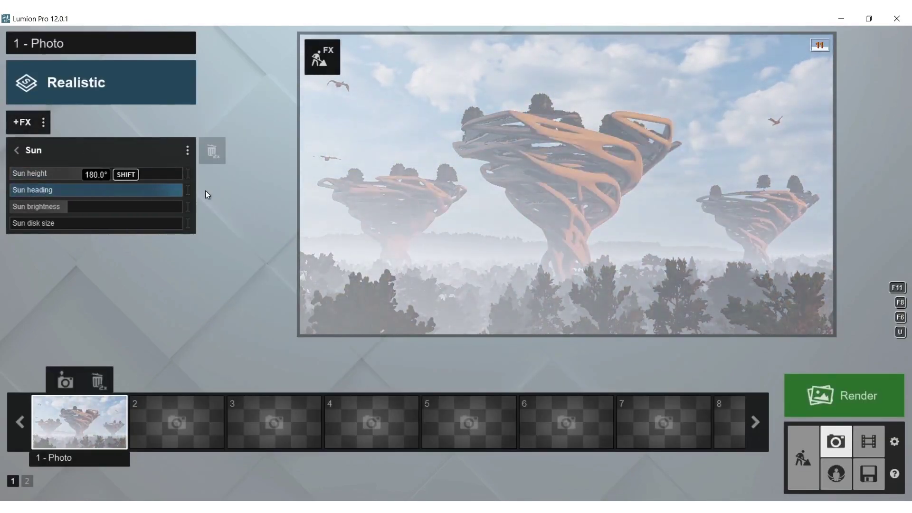
pyautogui.moveTo(102, 173); pyautogui.dragTo(107, 171)
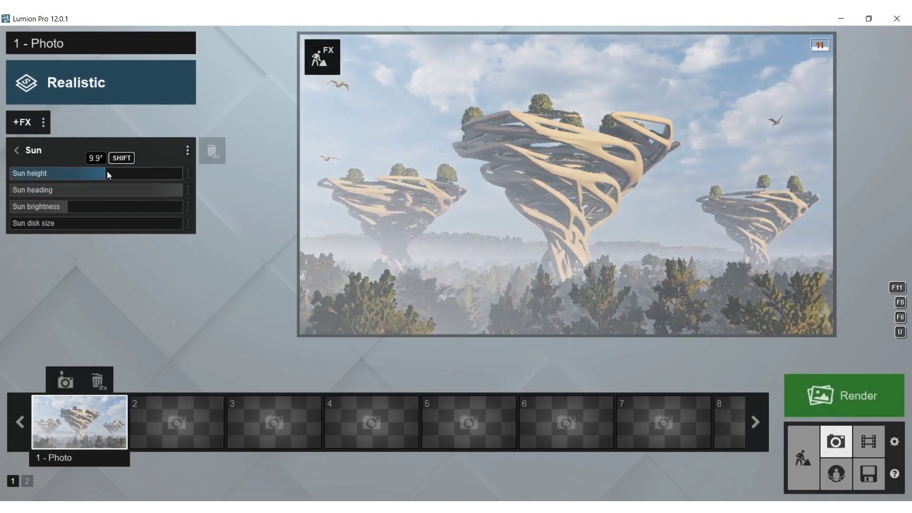
pyautogui.click(466, 176)
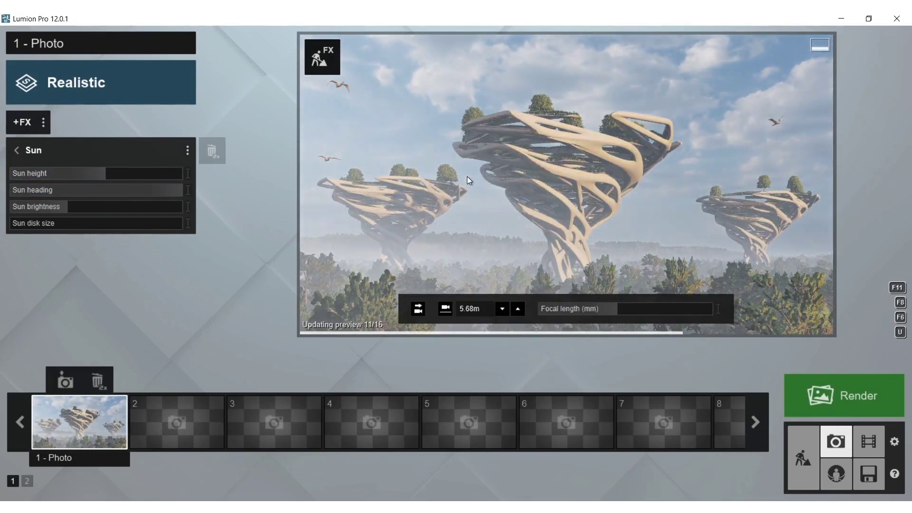
# - Open the scene from the photo, apply the Marble 029 1024 material to the towers' stucco surfaces and return to the photo
pyautogui.click(322, 57)
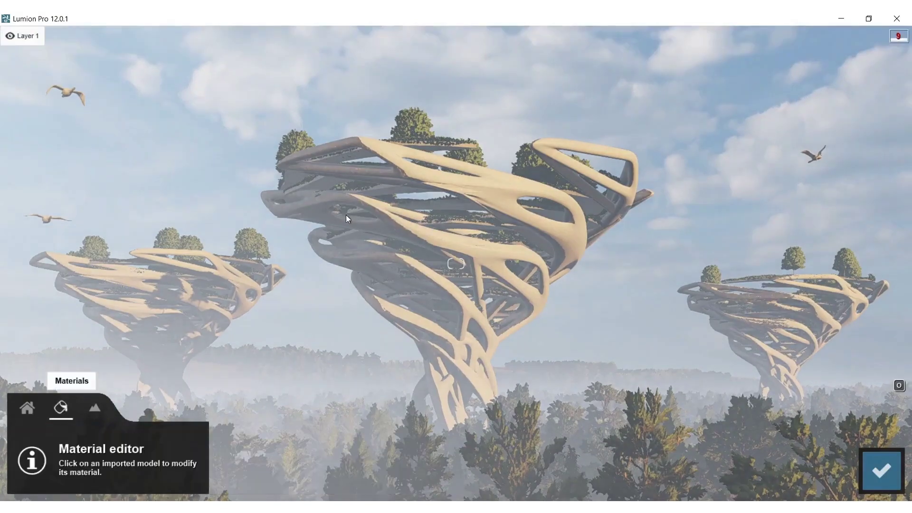
pyautogui.click(345, 219)
pyautogui.click(91, 94)
pyautogui.click(107, 409)
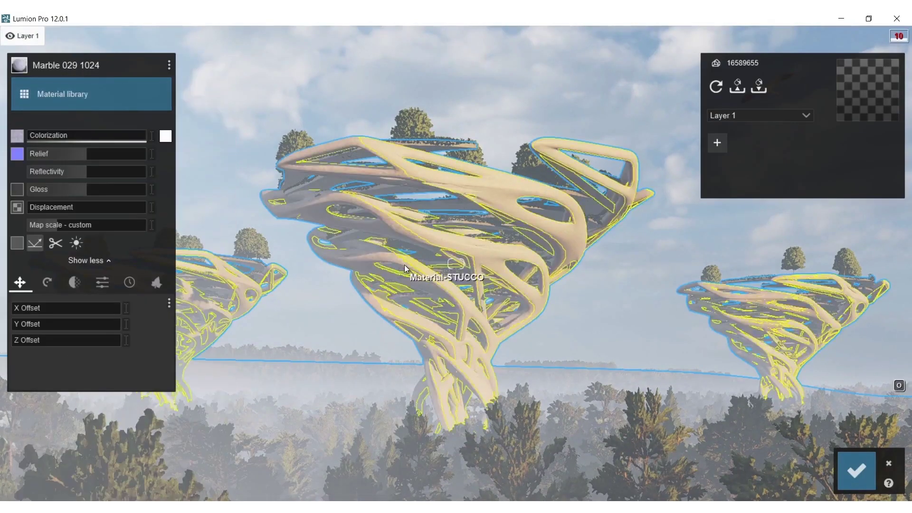
pyautogui.click(862, 472)
pyautogui.click(879, 467)
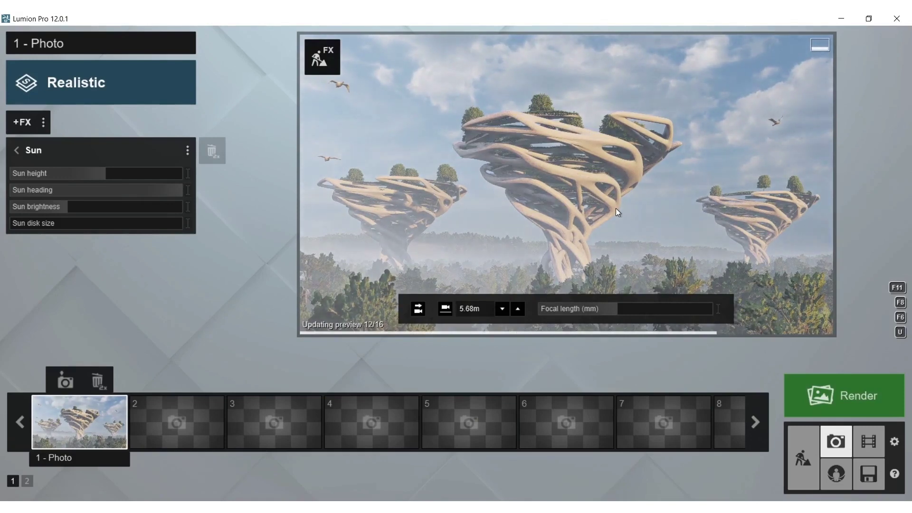
# - Raise the sun height slightly, turn the sun heading close to the low end of its range and update the preview
pyautogui.moveTo(94, 173); pyautogui.dragTo(119, 174)
pyautogui.moveTo(169, 189); pyautogui.dragTo(30, 188)
pyautogui.click(650, 179)
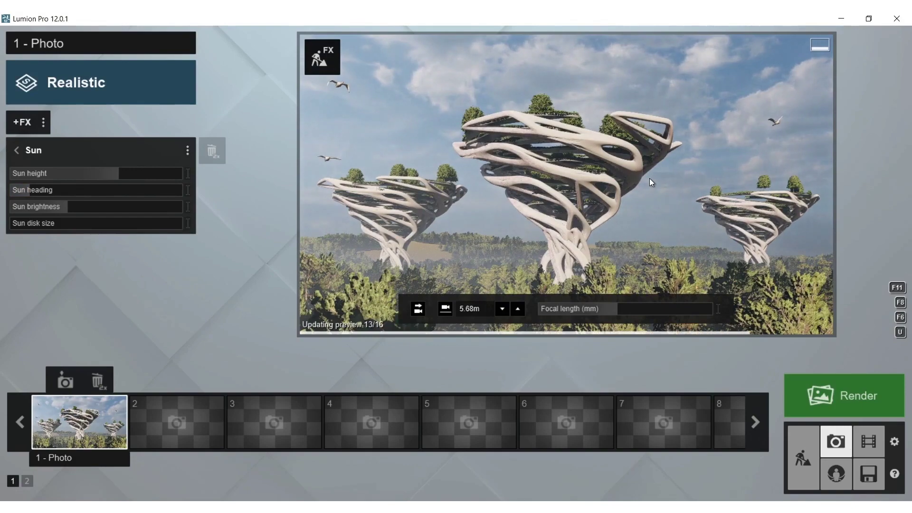
# - Raise the fog density to its maximum, fine-tune the fog falloff and set the fog color brightness to about 2.9
pyautogui.click(17, 150)
pyautogui.click(57, 180)
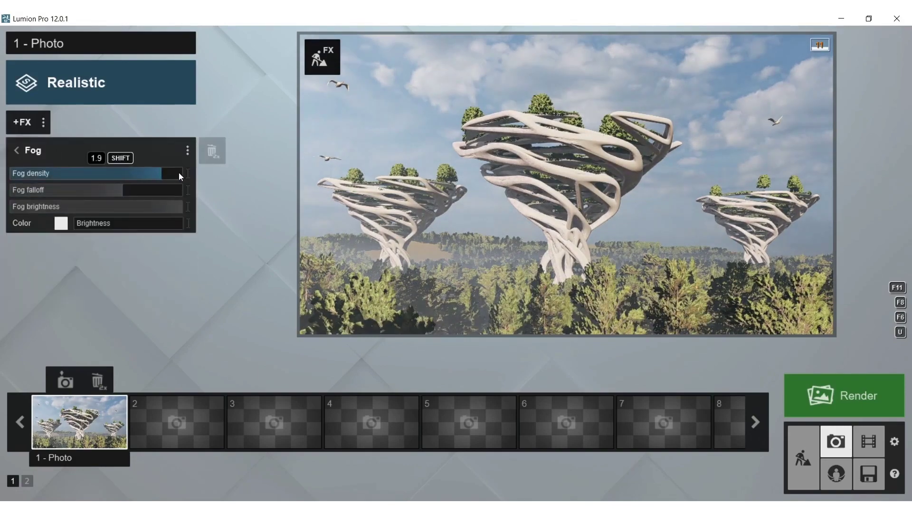
pyautogui.moveTo(173, 174); pyautogui.dragTo(199, 186)
pyautogui.click(109, 190)
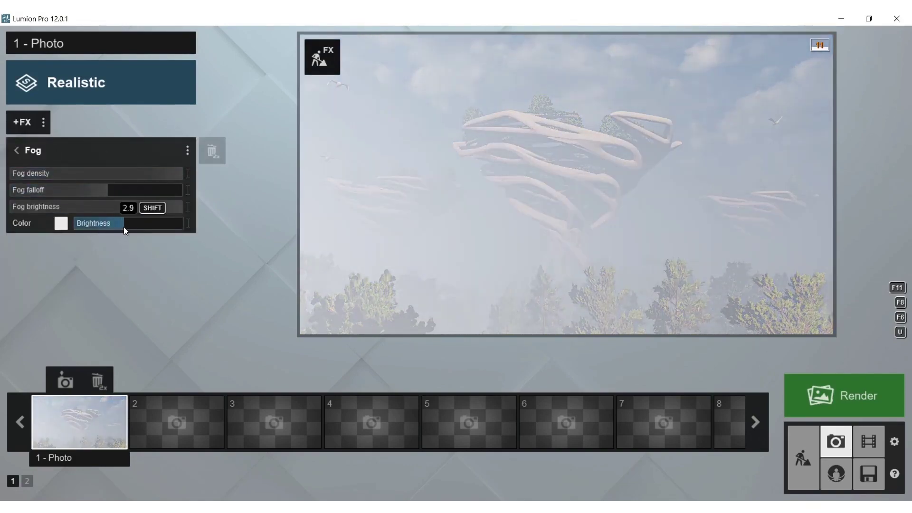
pyautogui.click(125, 192)
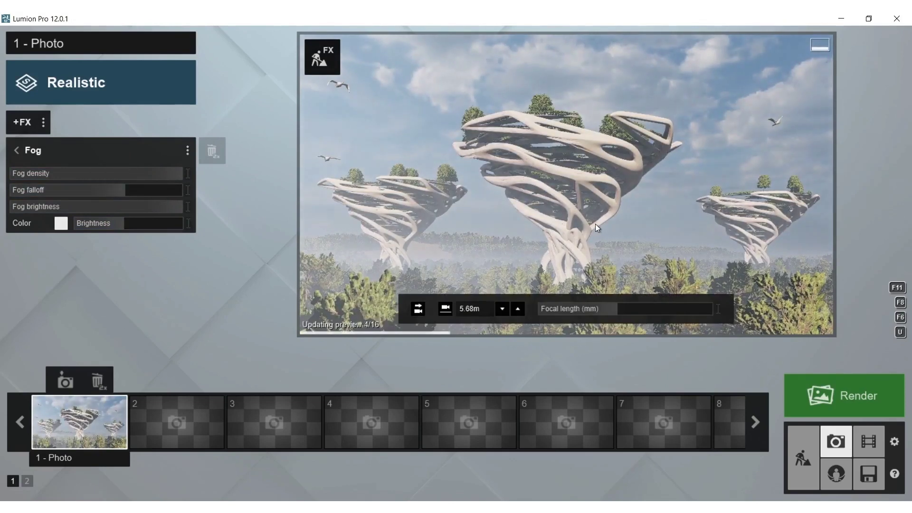
# - Add the Real Skies effect, choose the Sunset 1 sky and update the preview
pyautogui.click(18, 152)
pyautogui.click(53, 238)
pyautogui.click(449, 381)
pyautogui.click(83, 176)
pyautogui.click(520, 70)
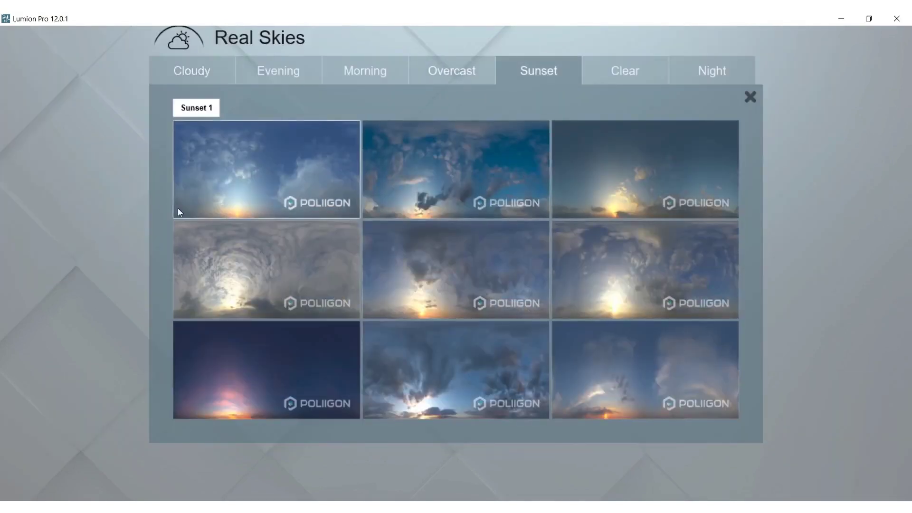
pyautogui.click(216, 186)
pyautogui.click(411, 181)
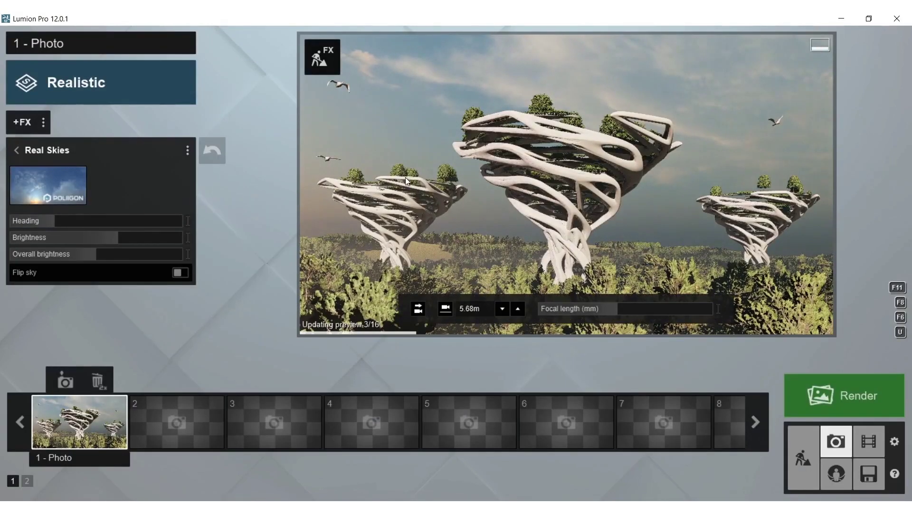
# - Try several different cloudy skies for the Real Skies effect
pyautogui.click(53, 180)
pyautogui.click(155, 73)
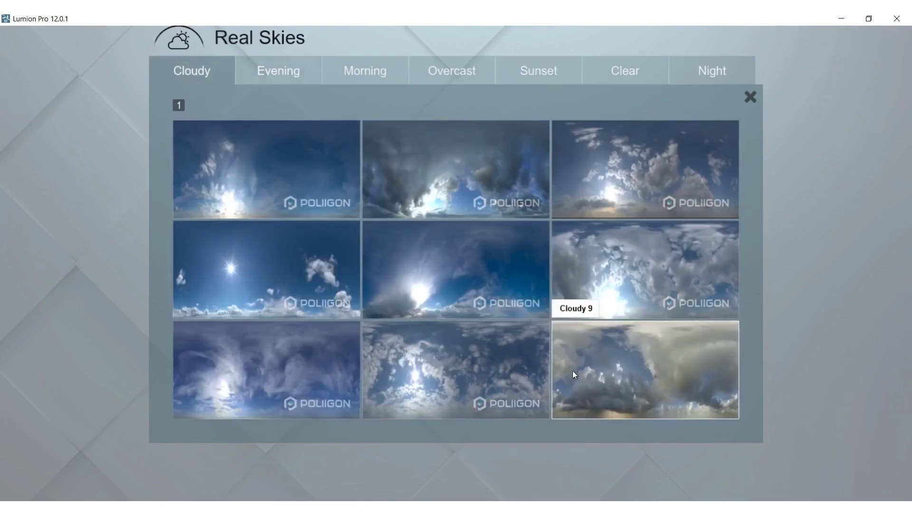
pyautogui.click(457, 365)
pyautogui.click(34, 182)
pyautogui.click(212, 394)
pyautogui.click(38, 190)
pyautogui.click(647, 234)
pyautogui.click(39, 187)
pyautogui.click(617, 166)
# - Set Real Skies to the second cloudy sky with dark clouds and rotate its heading to about the middle of the range
pyautogui.click(43, 189)
pyautogui.click(462, 182)
pyautogui.moveTo(31, 221); pyautogui.dragTo(106, 227)
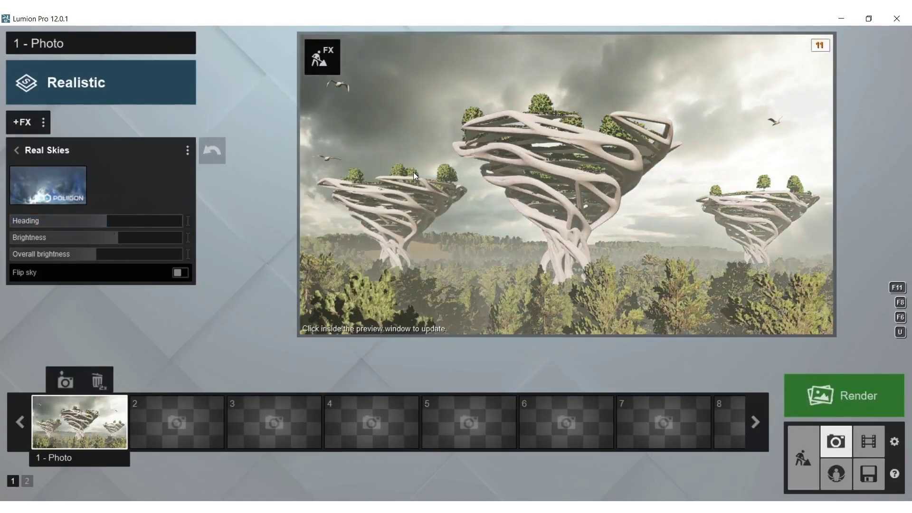
# - Open scene editing and choose the Australian Willow from the broadleaf trees of the nature library
pyautogui.click(798, 452)
pyautogui.click(22, 409)
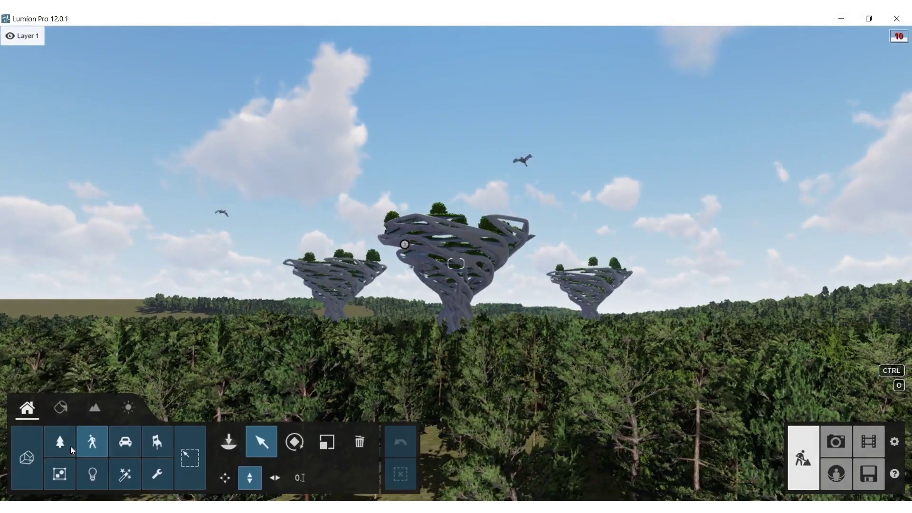
pyautogui.click(71, 444)
pyautogui.click(49, 83)
pyautogui.click(164, 213)
pyautogui.click(75, 163)
# - Place clusters of Australian Willow trees on the green top surface of a tower
pyautogui.press('w')
pyautogui.moveTo(472, 197); pyautogui.dragTo(546, 354, button='right')
pyautogui.press('s')
pyautogui.click(275, 478)
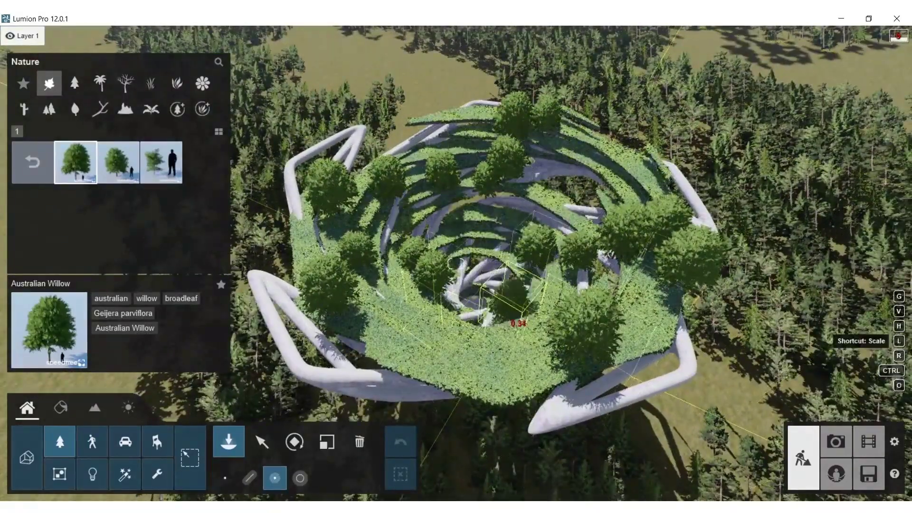
pyautogui.click(508, 352)
pyautogui.click(477, 227)
# - Add more Australian Willow trees on top of the other towers and return to the stored camera view of photo 1
pyautogui.press('s')
pyautogui.moveTo(489, 223); pyautogui.dragTo(565, 411, button='right')
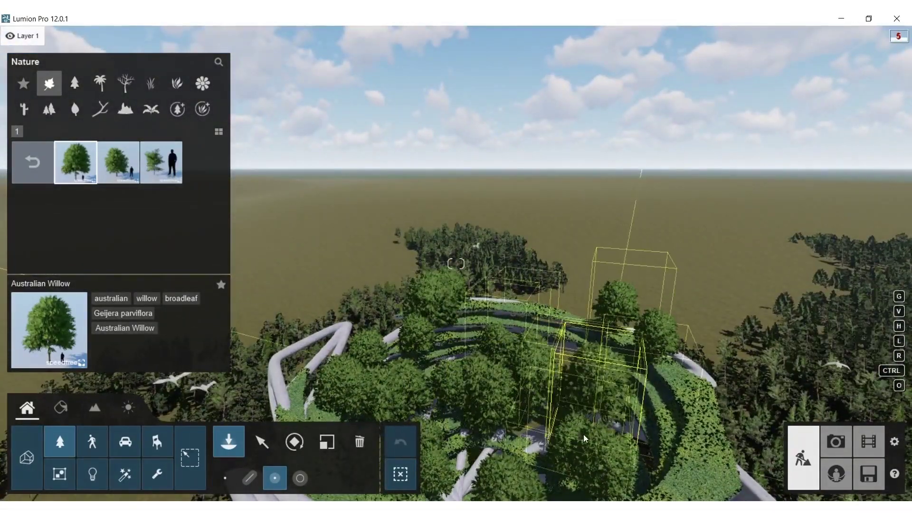
pyautogui.press('s')
pyautogui.moveTo(649, 417); pyautogui.dragTo(565, 394, button='right')
pyautogui.press('w')
pyautogui.moveTo(561, 337); pyautogui.dragTo(444, 411, button='right')
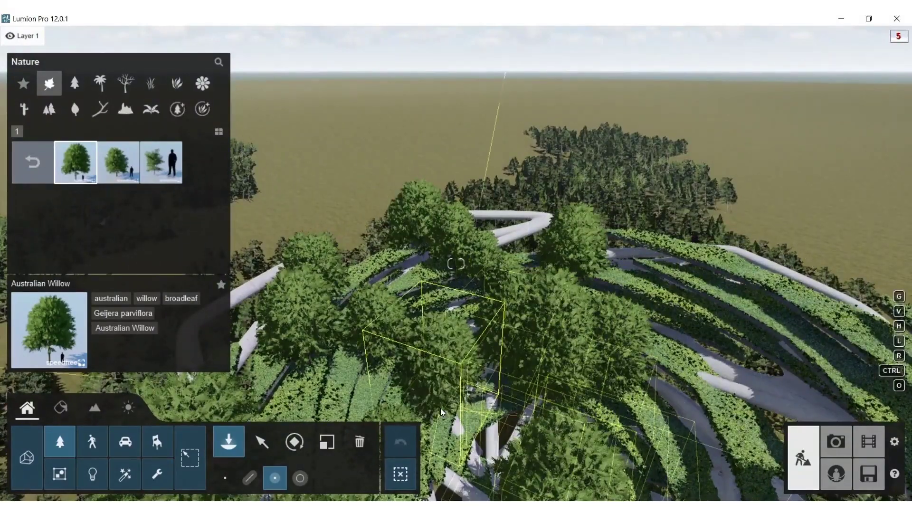
pyautogui.click(836, 442)
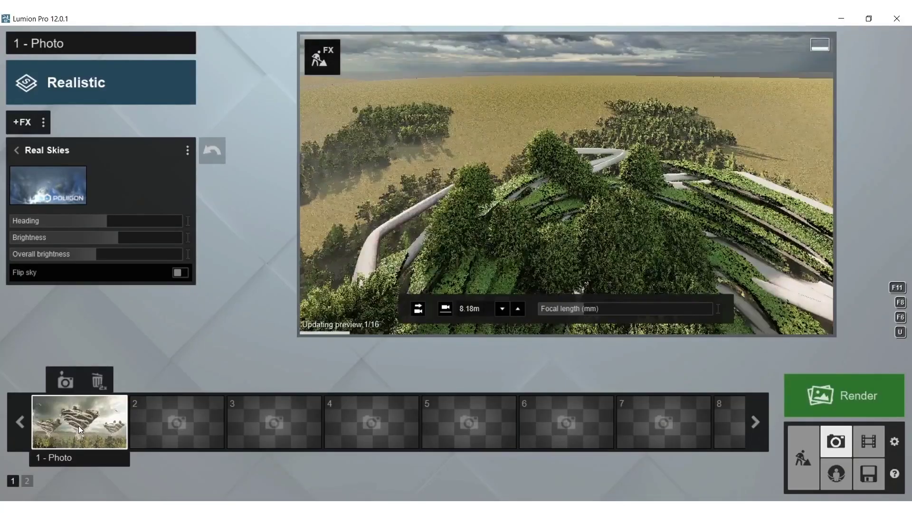
pyautogui.click(78, 426)
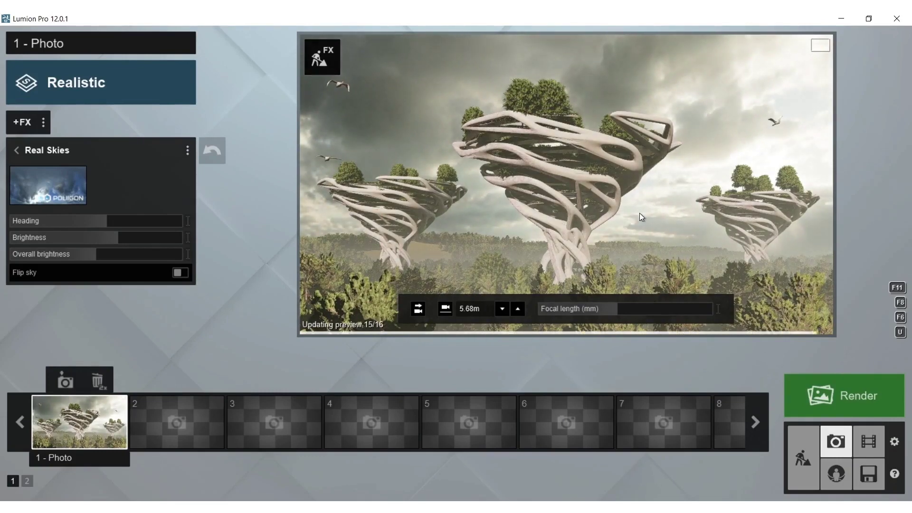
# - Set the Sun effect's height to 18.5° and increase the sun heading slightly
pyautogui.click(16, 150)
pyautogui.click(63, 150)
pyautogui.moveTo(110, 176)
pyautogui.mouseDown()
pyautogui.moveTo(126, 175)
pyautogui.moveTo(114, 172)
pyautogui.mouseUp()
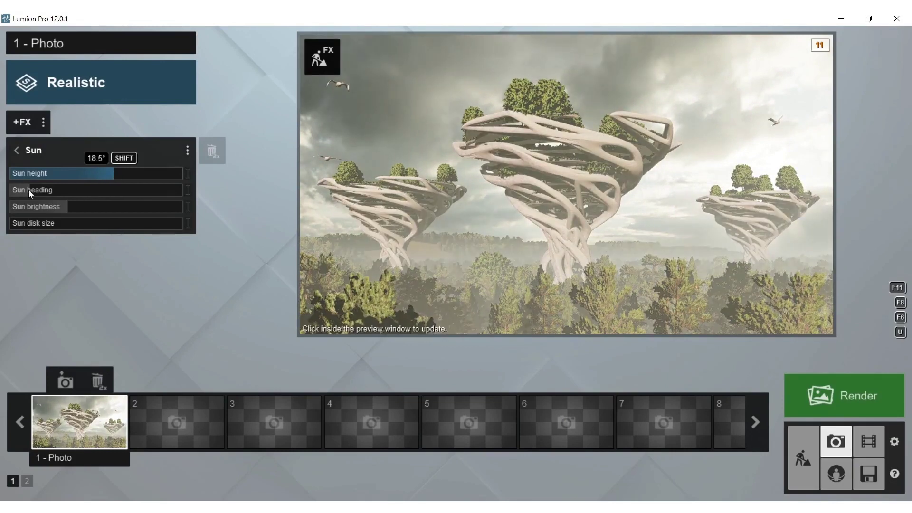
pyautogui.moveTo(30, 190)
pyautogui.mouseDown()
pyautogui.moveTo(19, 186)
pyautogui.moveTo(52, 187)
pyautogui.moveTo(44, 186)
pyautogui.mouseUp()
# - Reframe the three towers from a camera height of about 5.8 m, store the view in photo 1 and update the preview
pyautogui.press('d')
pyautogui.press('s')
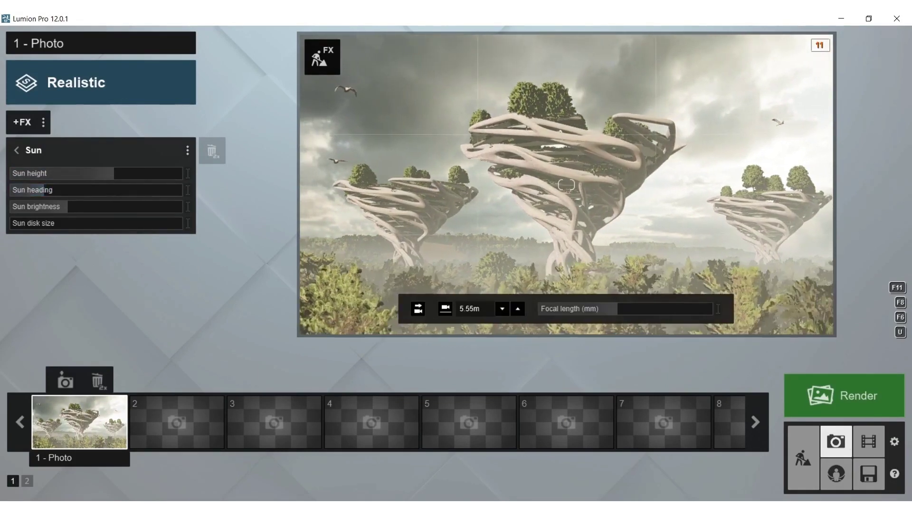
pyautogui.press('s')
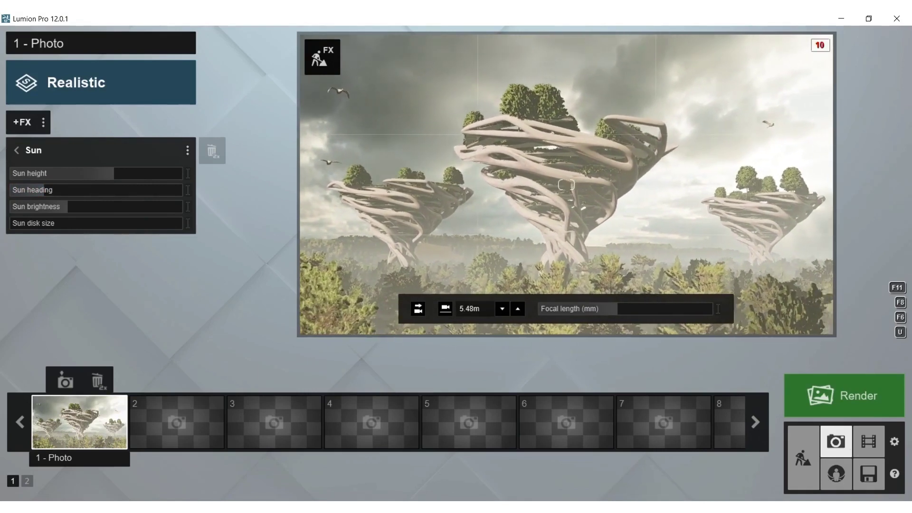
pyautogui.press('w')
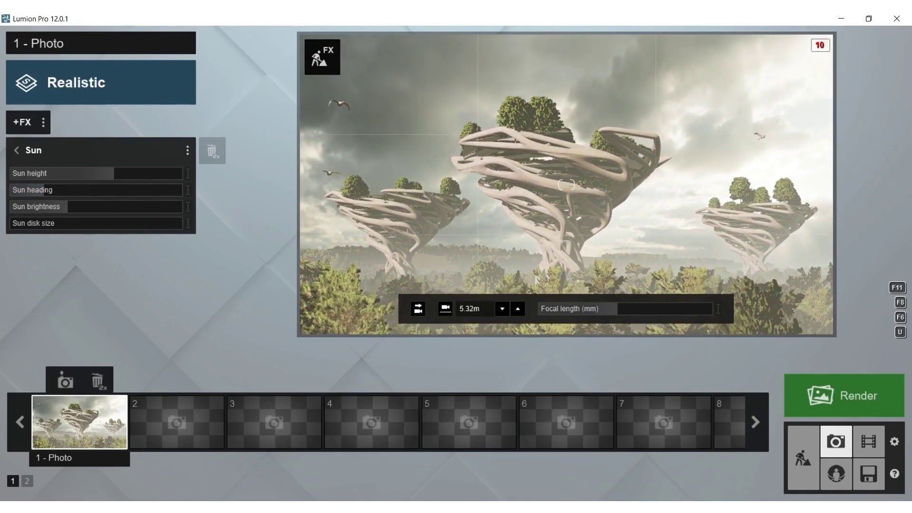
pyautogui.press('s')
pyautogui.press('a')
pyautogui.click(65, 382)
pyautogui.click(500, 187)
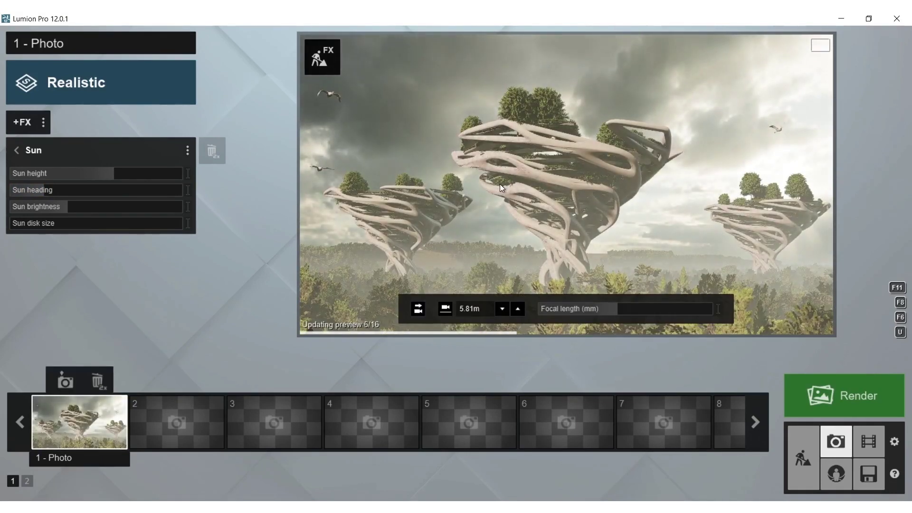
# - Render the current photo at 1920 x 1080 pixels and save the image as 136.jpg
pyautogui.click(832, 404)
pyautogui.click(432, 414)
pyautogui.doubleClick(443, 121)
pyautogui.write('136')
pyautogui.press('Return')
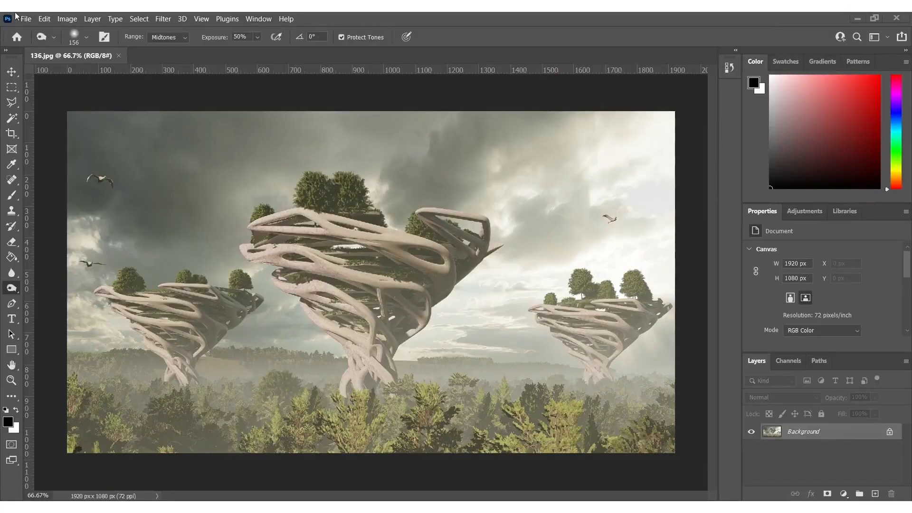
# - In Photoshop, apply Auto Color to 136.jpg, duplicate its layer and apply Auto Tone, Auto Color and Auto Contrast to the copy
pyautogui.click(67, 18)
pyautogui.click(86, 82)
pyautogui.hotkey('ctrl', 'j')
pyautogui.click(67, 18)
pyautogui.click(84, 65)
pyautogui.click(72, 19)
pyautogui.click(84, 81)
pyautogui.click(67, 18)
pyautogui.click(84, 74)
# - Set the copied layer's brightness to 47 and contrast to 34, and reduce its opacity to 55%
pyautogui.click(67, 18)
pyautogui.moveTo(84, 44)
pyautogui.click(209, 44)
pyautogui.moveTo(421, 163); pyautogui.dragTo(443, 192)
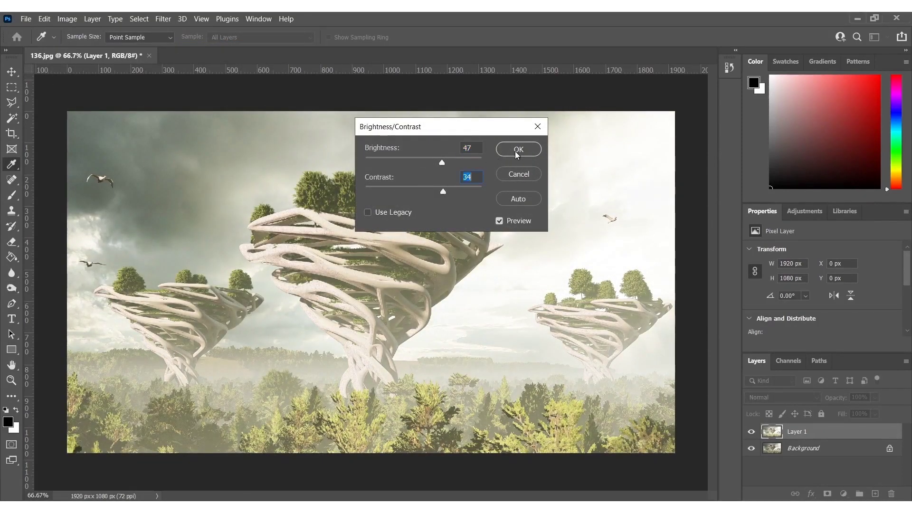
pyautogui.click(517, 152)
pyautogui.moveTo(839, 398); pyautogui.dragTo(818, 396)
# - Erase the brightened layer over the foreground forest with a large soft eraser and flatten the image
pyautogui.press('e')
pyautogui.keyDown('alt'); pyautogui.moveTo(236, 407); pyautogui.dragTo(266, 408, button='right'); pyautogui.keyUp('alt')
pyautogui.moveTo(126, 427)
pyautogui.mouseDown()
pyautogui.moveTo(409, 431)
pyautogui.moveTo(485, 443)
pyautogui.mouseUp()
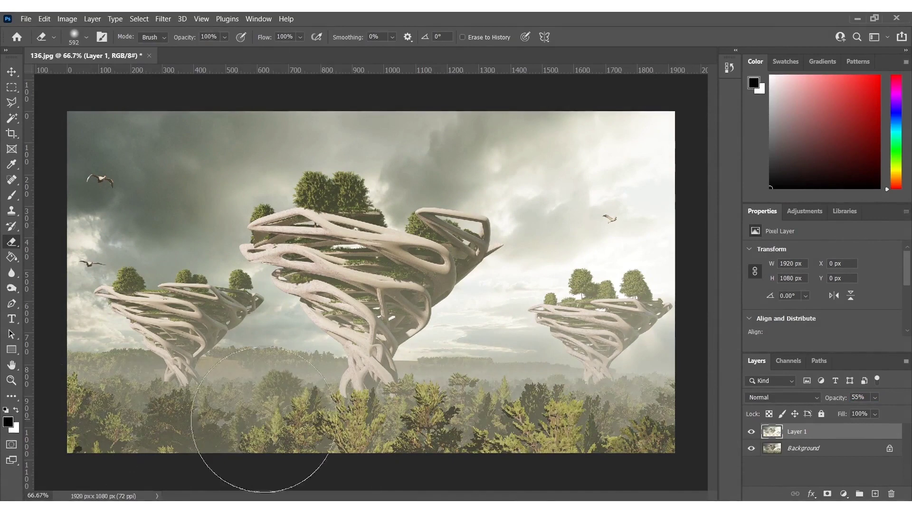
pyautogui.rightClick(802, 449)
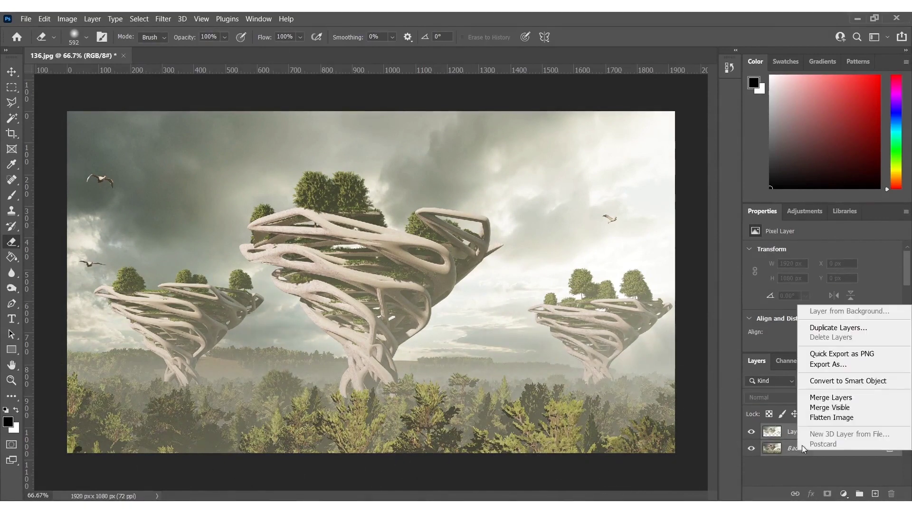
pyautogui.click(802, 419)
# - Duplicate the flattened layer, try dodging the midtones across the towers with a large brush at 50% exposure, and undo the last stroke
pyautogui.hotkey('ctrl', 'j')
pyautogui.press('o')
pyautogui.keyDown('alt'); pyautogui.moveTo(353, 214); pyautogui.dragTo(363, 214, button='right'); pyautogui.keyUp('alt')
pyautogui.keyDown('alt'); pyautogui.moveTo(134, 303); pyautogui.dragTo(194, 303, button='right'); pyautogui.keyUp('alt')
pyautogui.moveTo(114, 265); pyautogui.dragTo(587, 289)
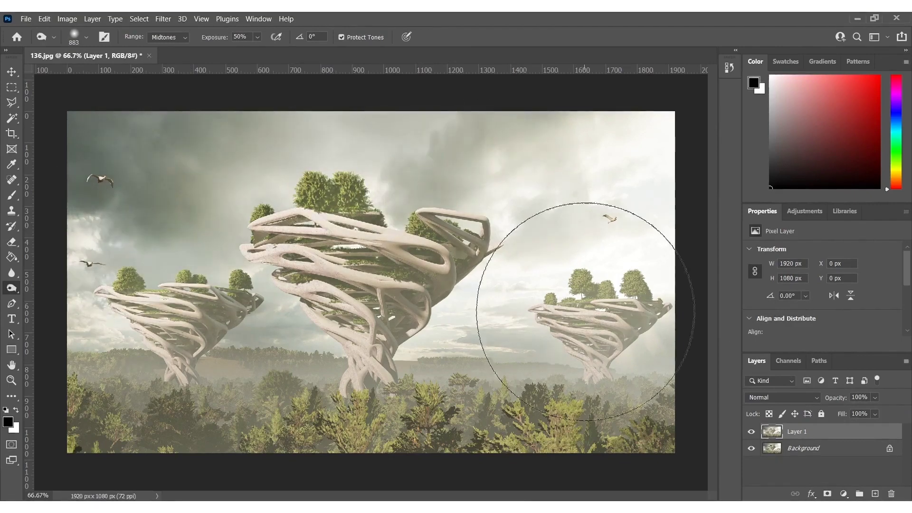
pyautogui.hotkey('ctrl', 'z')
# - Apply Auto Tone to a copy of Layer 1 and reduce that copy's opacity to 40%
pyautogui.click(71, 19)
pyautogui.click(79, 65)
pyautogui.moveTo(838, 401); pyautogui.dragTo(803, 397)
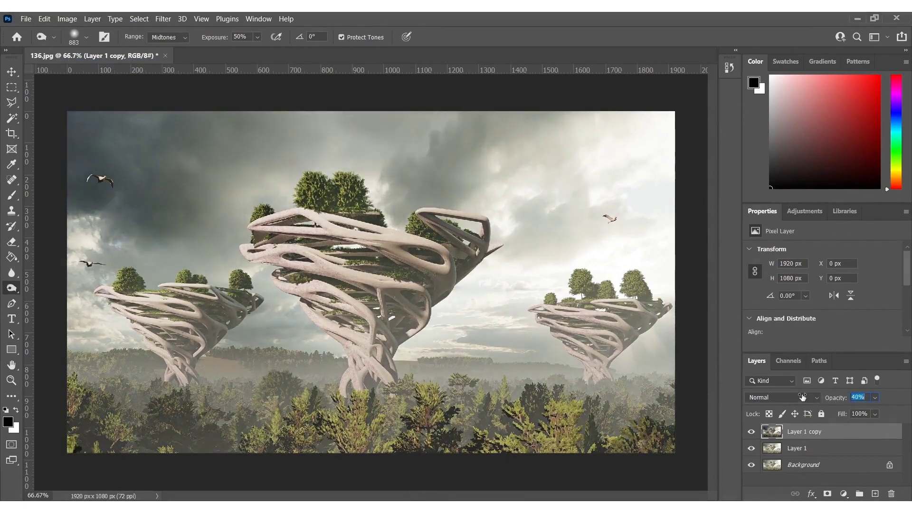
# - Erase the toned copy over the dark and bright corners of the sky with a large soft eraser, and merge all layers
pyautogui.press('e')
pyautogui.keyDown('alt'); pyautogui.moveTo(100, 174); pyautogui.dragTo(124, 164, button='right'); pyautogui.keyUp('alt')
pyautogui.click(101, 161)
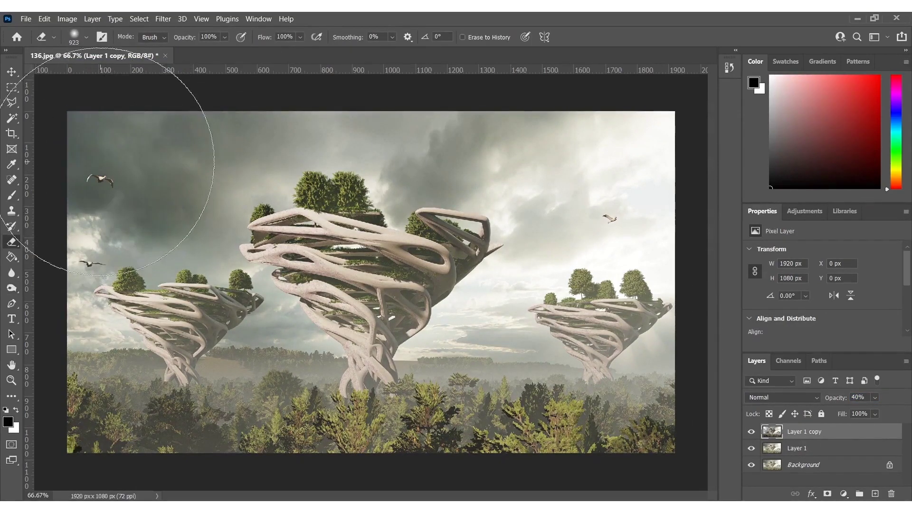
pyautogui.click(547, 141)
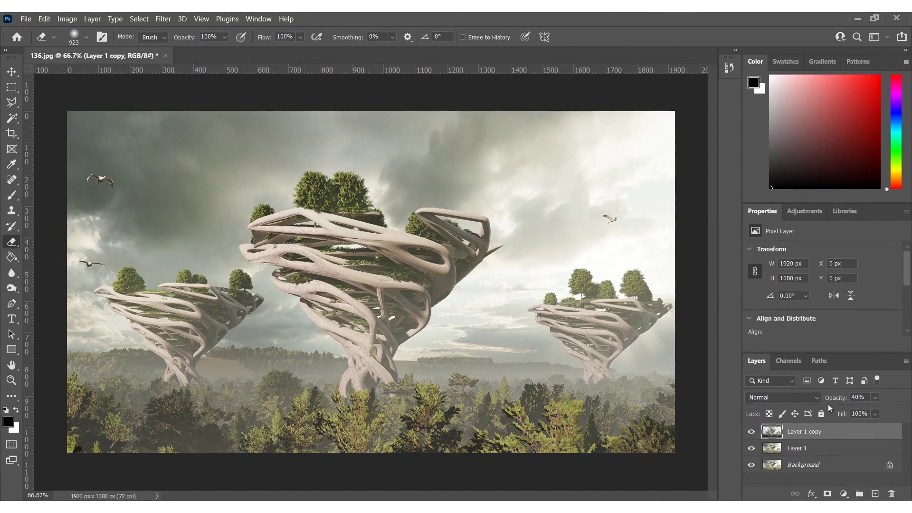
pyautogui.keyDown('shift'); pyautogui.click(799, 465); pyautogui.keyUp('shift')
pyautogui.rightClick(799, 464)
pyautogui.click(813, 412)
# - Create a new layer, paint a soft black vignette along the image's lower edge and upper corners, and reduce the layer's opacity
pyautogui.hotkey('ctrl', 'shift', 'n')
pyautogui.press('Return')
pyautogui.keyDown('alt'); pyautogui.scroll(-3, 373, 313); pyautogui.keyUp('alt')
pyautogui.press('b')
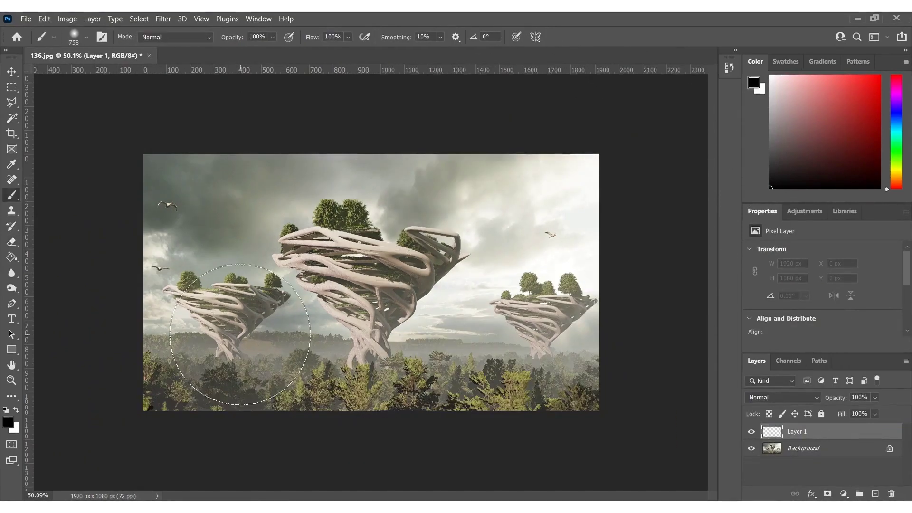
pyautogui.keyDown('alt'); pyautogui.scroll(-1, 190, 430); pyautogui.keyUp('alt')
pyautogui.moveTo(189, 434); pyautogui.dragTo(617, 427)
pyautogui.moveTo(637, 138)
pyautogui.mouseDown()
pyautogui.moveTo(489, 106)
pyautogui.moveTo(674, 112)
pyautogui.mouseUp()
pyautogui.moveTo(838, 401)
pyautogui.mouseDown()
pyautogui.moveTo(812, 399)
pyautogui.moveTo(822, 399)
pyautogui.mouseUp()
# - Duplicate the Background layer, apply Auto Contrast to the copy and reduce its opacity to about 26%
pyautogui.click(803, 450)
pyautogui.hotkey('ctrl', 'j')
pyautogui.click(67, 18)
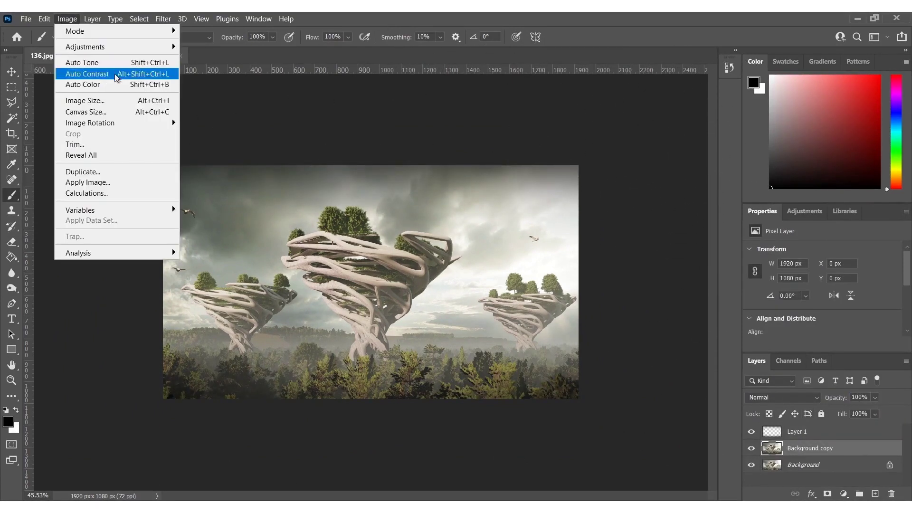
pyautogui.click(90, 73)
pyautogui.moveTo(822, 401); pyautogui.dragTo(784, 400)
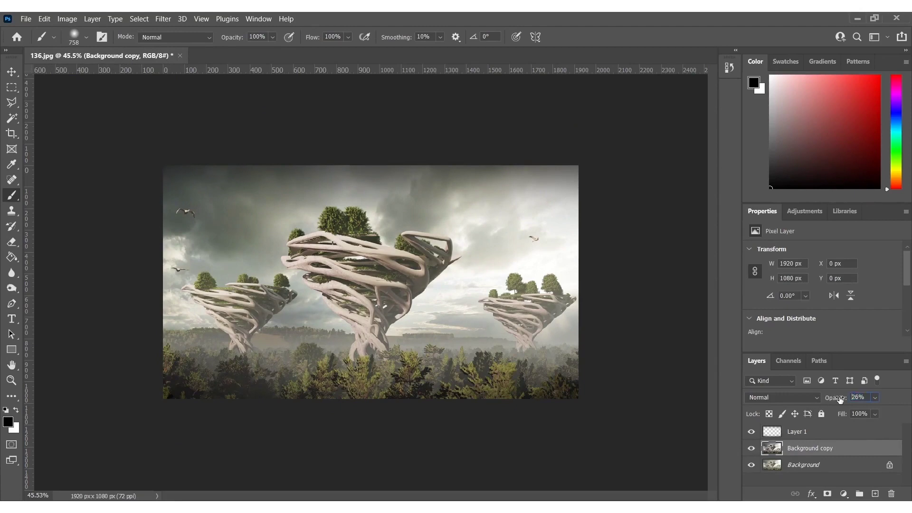
# - Select the Background layer and activate the Dodge tool with the midtones range at 50% exposure
pyautogui.click(803, 465)
pyautogui.press('o')
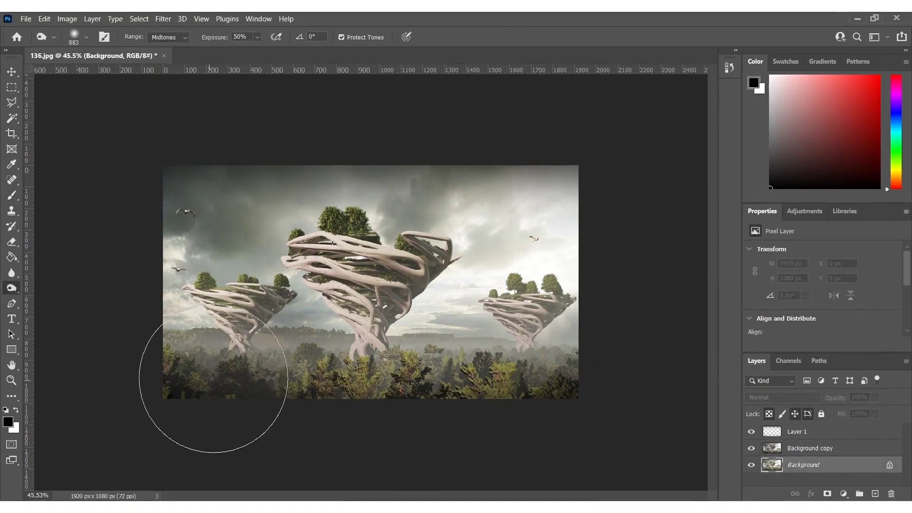